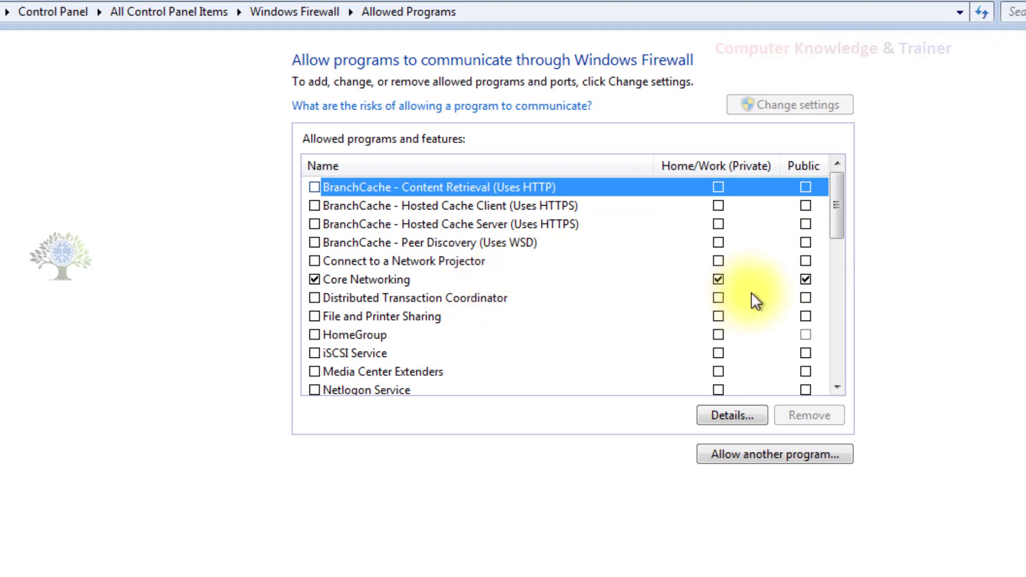
Look through the list of allowed programs and features with their Home/Work (Private) and Public settings
{"action": "scroll", "coordinate": [624, 315], "scroll_direction": "down", "scroll_amount": 8}
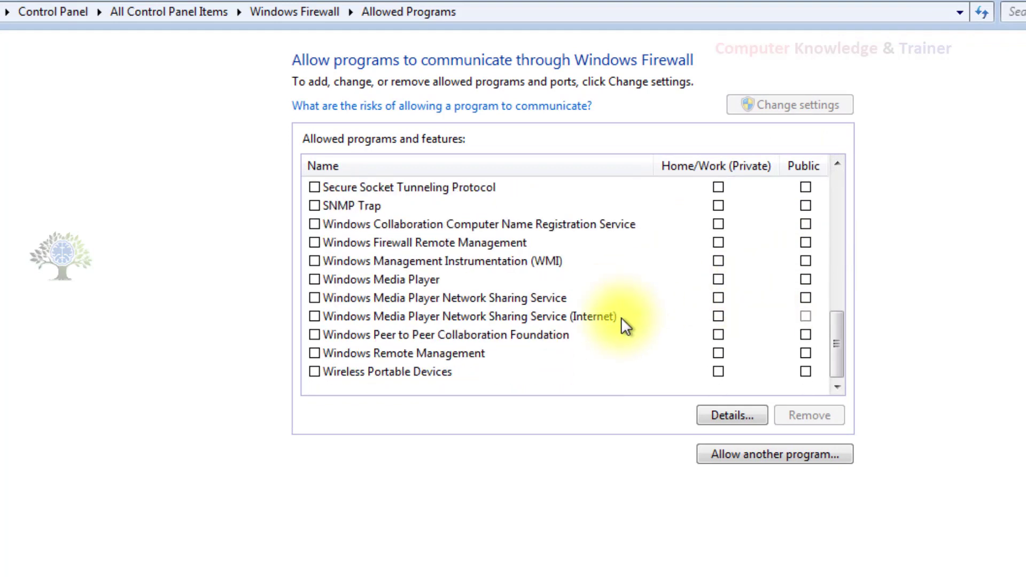
{"action": "scroll", "coordinate": [621, 319], "scroll_direction": "up", "scroll_amount": 8}
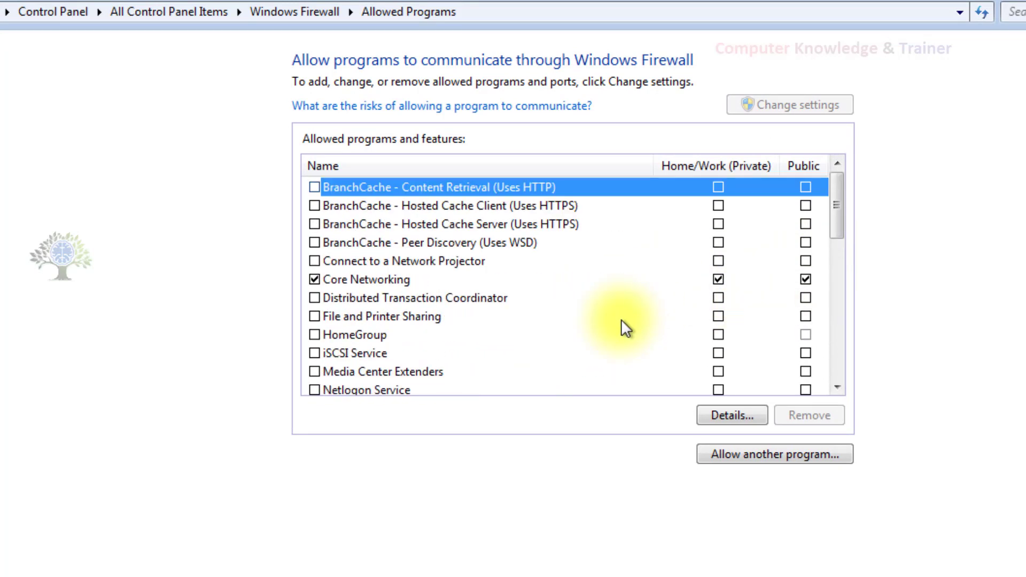
{"action": "scroll", "coordinate": [621, 319], "scroll_direction": "down", "scroll_amount": 5}
{"action": "scroll", "coordinate": [621, 319], "scroll_direction": "down", "scroll_amount": 3}
{"action": "scroll", "coordinate": [621, 319], "scroll_direction": "up", "scroll_amount": 10}
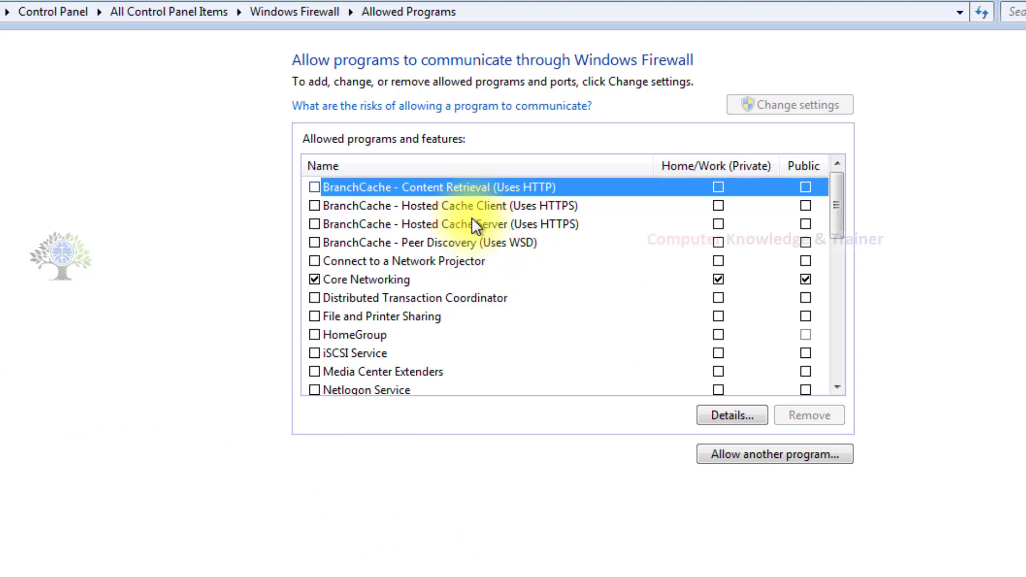
{"action": "scroll", "coordinate": [422, 288], "scroll_direction": "down", "scroll_amount": 7}
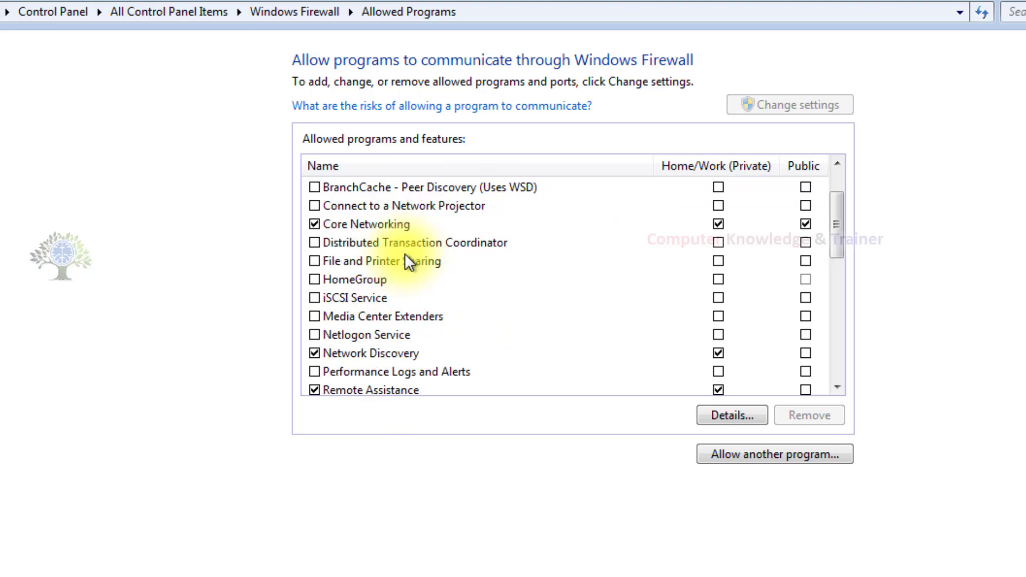
{"action": "key", "text": "Home"}
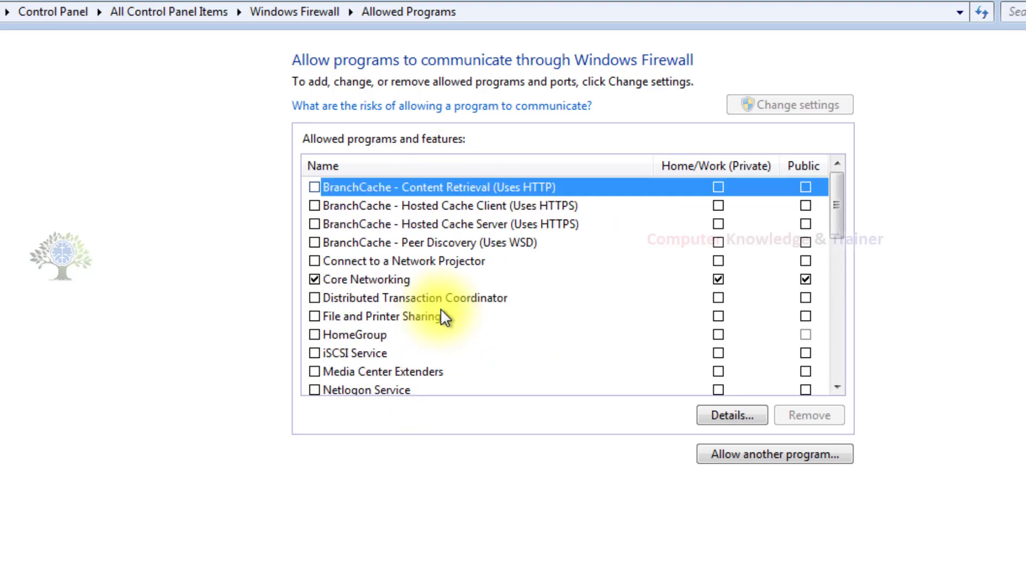
{"action": "key", "text": "super"}
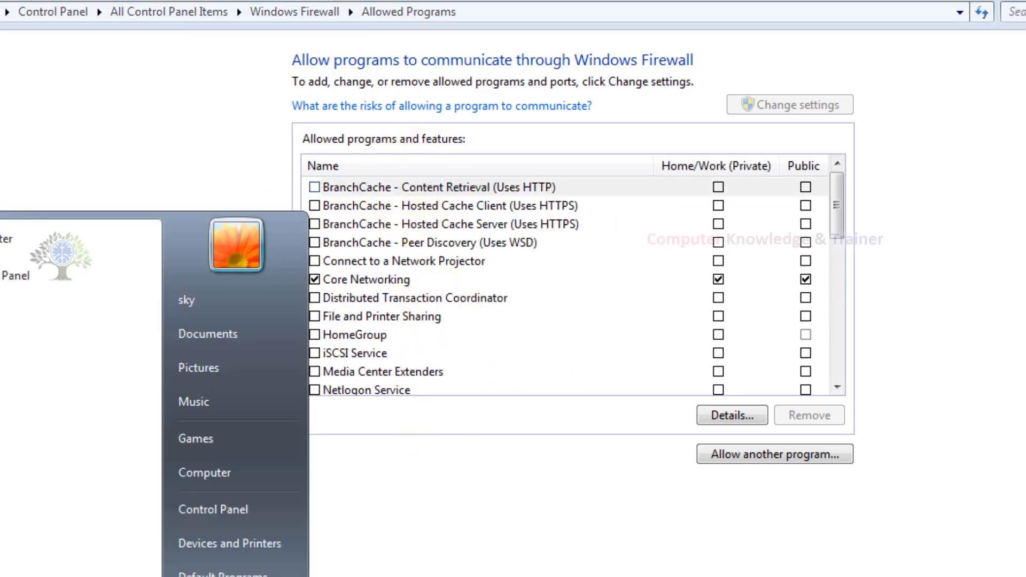
{"action": "left_click", "coordinate": [219, 497]}
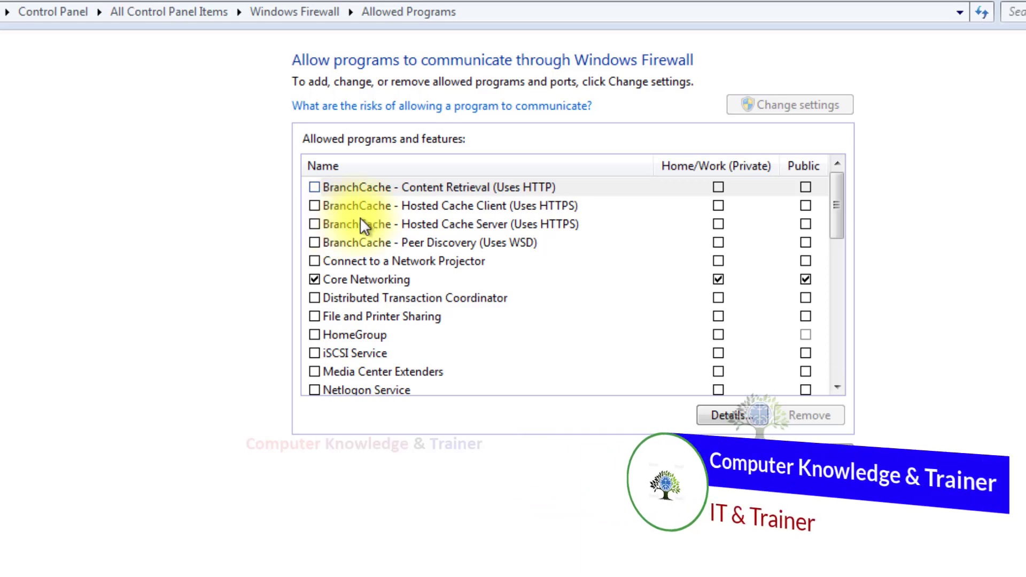
{"action": "left_click", "coordinate": [456, 244]}
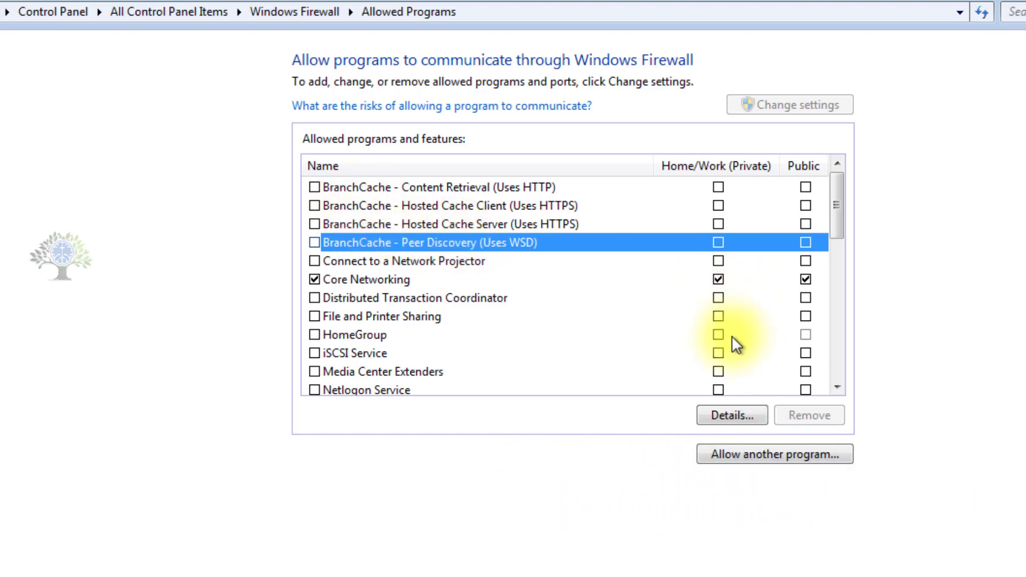
{"action": "left_click_drag", "start_coordinate": [837, 197], "coordinate": [837, 165]}
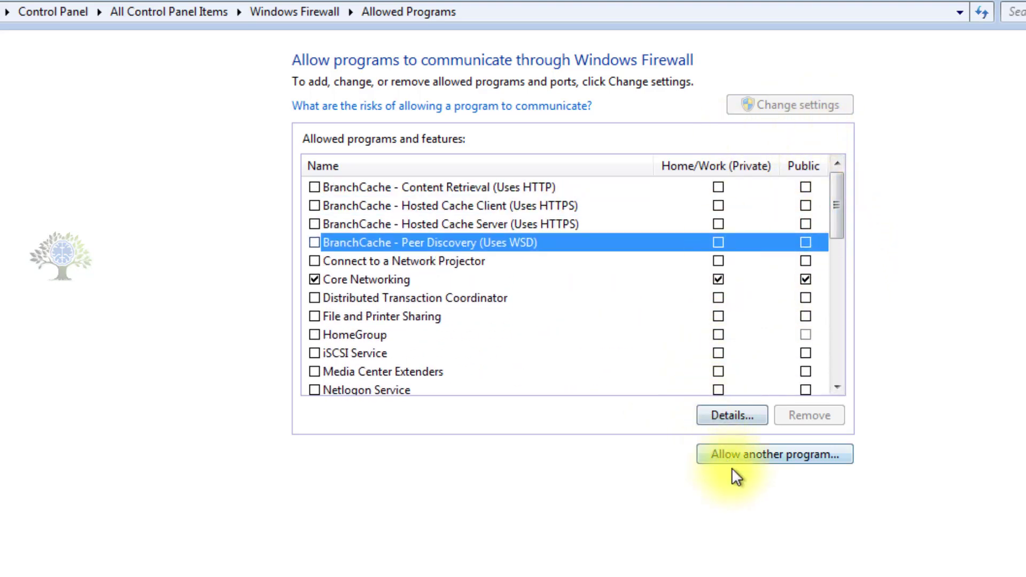
Add Internet Explorer (64-bit) to the programs allowed through the firewall and select its entry in the list
{"action": "left_click", "coordinate": [728, 454]}
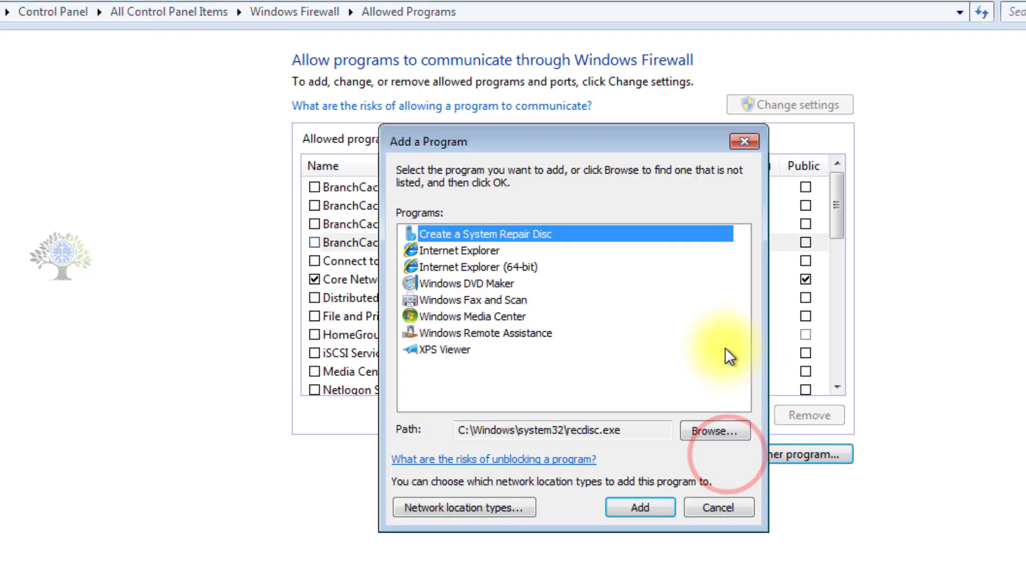
{"action": "left_click", "coordinate": [465, 269]}
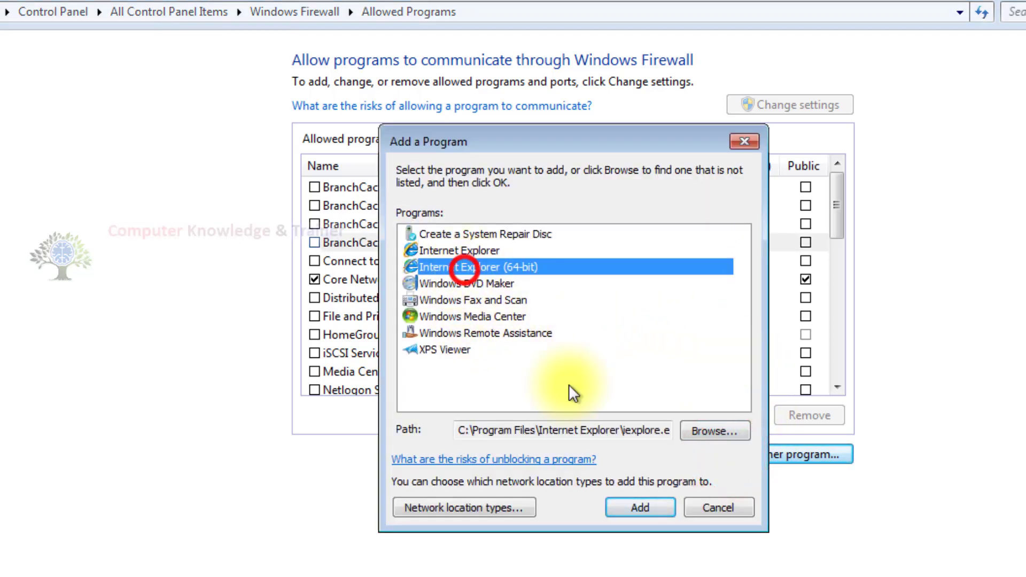
{"action": "left_click", "coordinate": [629, 503]}
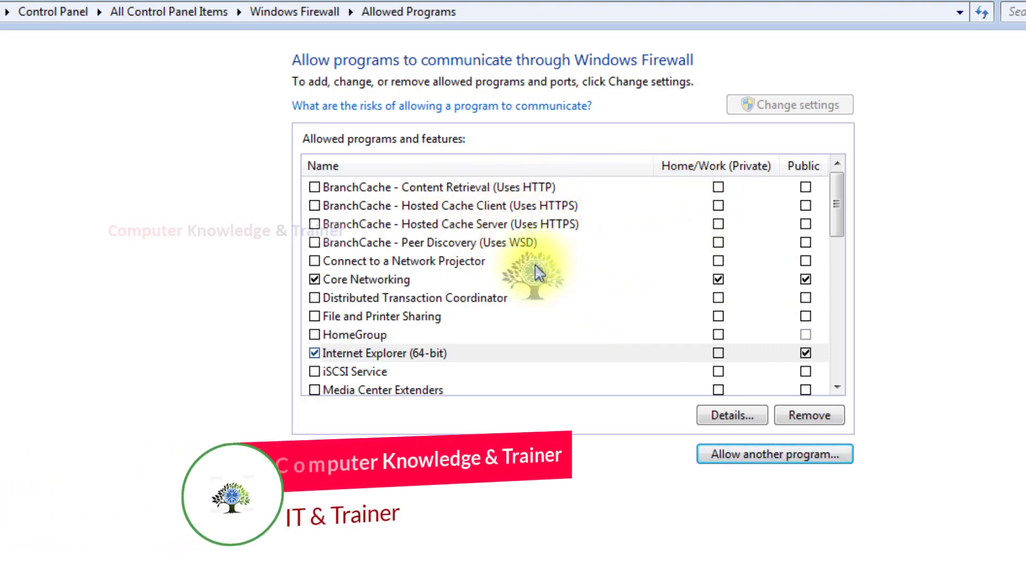
{"action": "left_click", "coordinate": [548, 351]}
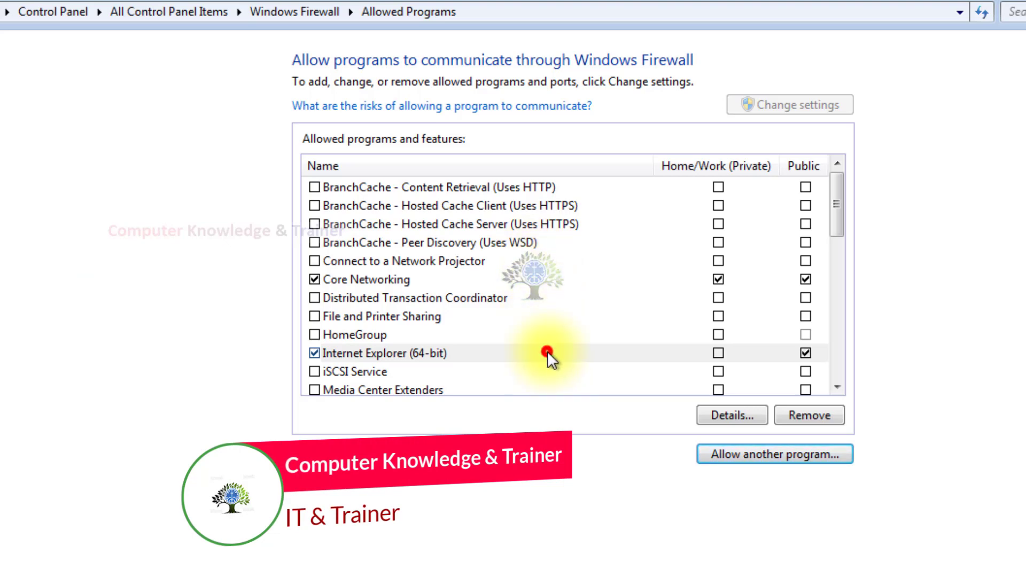
Look over the extended list of allowed programs and narrow its Home/Work (Private) and Name columns
{"action": "scroll", "coordinate": [547, 351], "scroll_direction": "down", "scroll_amount": 10}
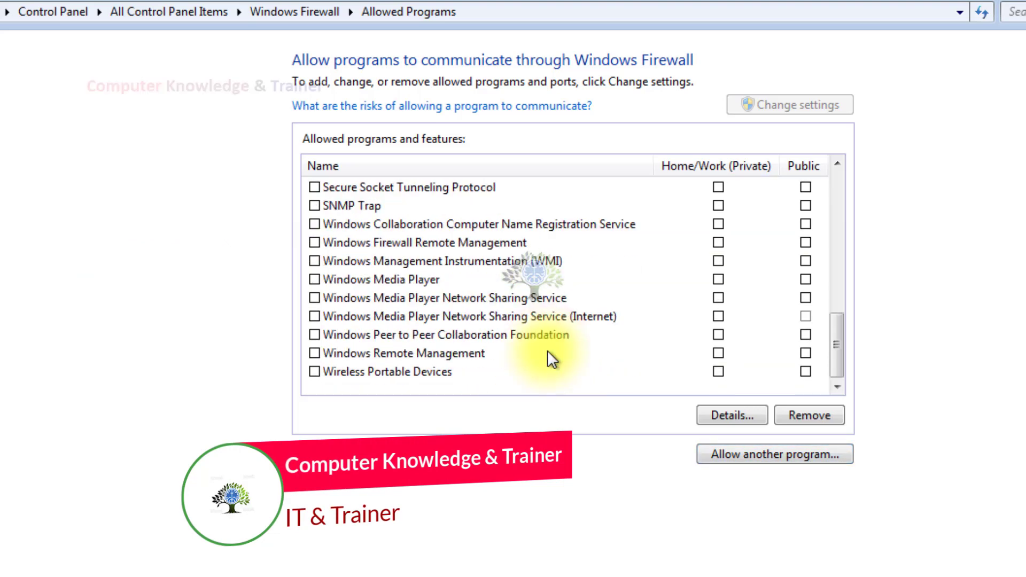
{"action": "scroll", "coordinate": [547, 350], "scroll_direction": "up", "scroll_amount": 10}
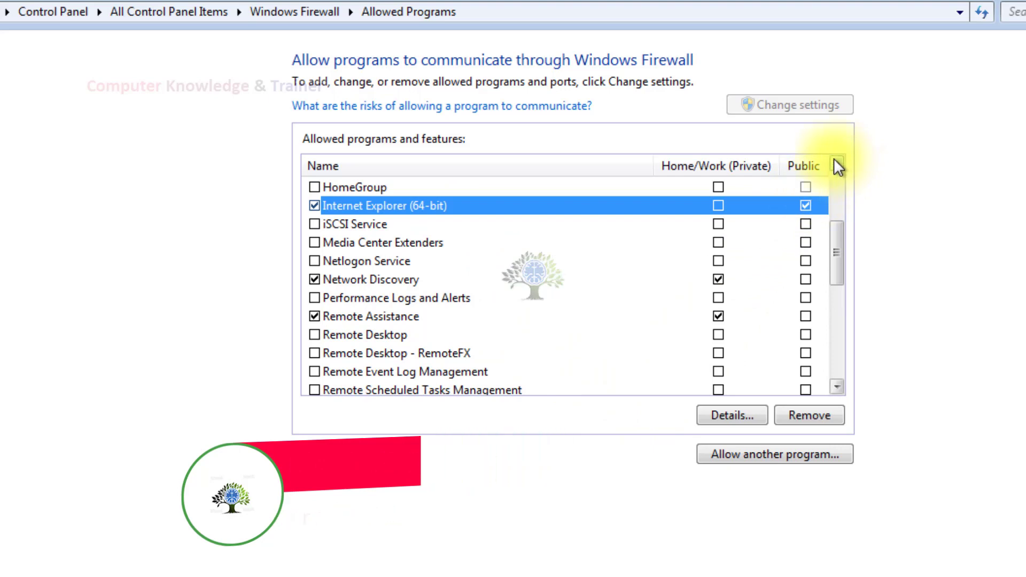
{"action": "mouse_move", "coordinate": [780, 163]}
{"action": "left_mouse_down"}
{"action": "mouse_move", "coordinate": [660, 170]}
{"action": "mouse_move", "coordinate": [775, 176]}
{"action": "left_mouse_up"}
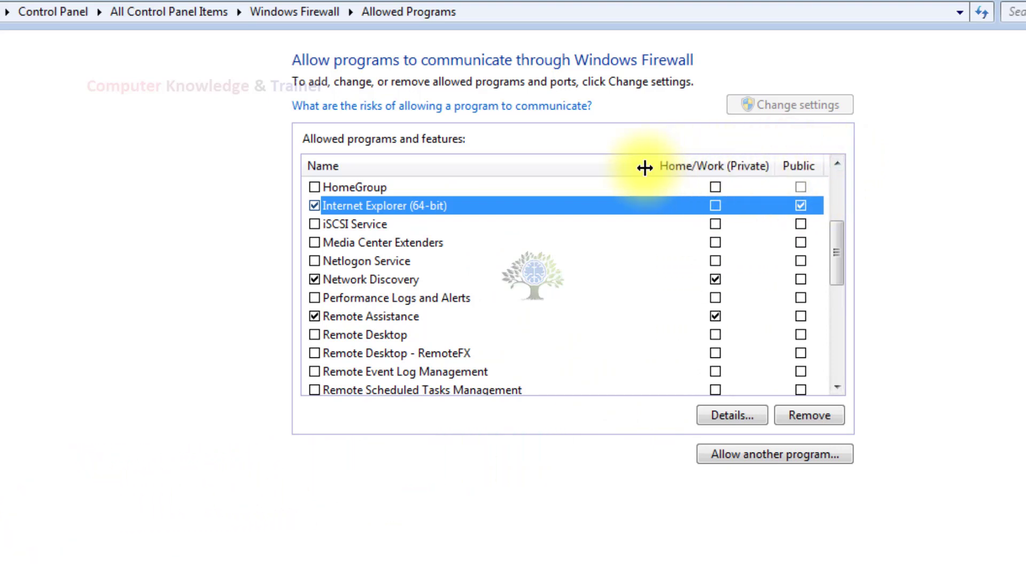
{"action": "left_click_drag", "start_coordinate": [652, 165], "coordinate": [610, 157]}
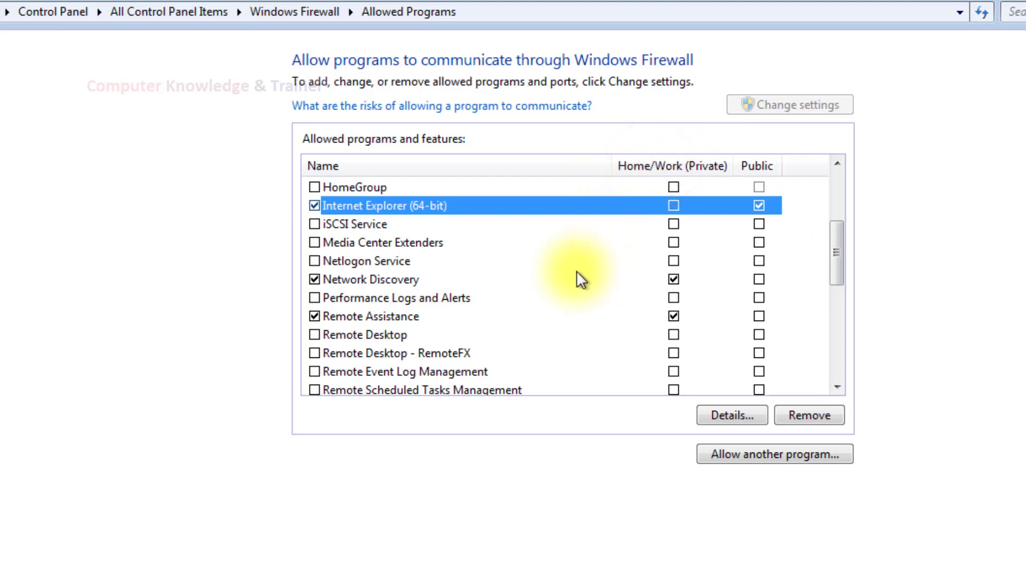
Open the help topic on the risks of allowing a program to communicate and read its first paragraph
{"action": "left_click", "coordinate": [488, 106]}
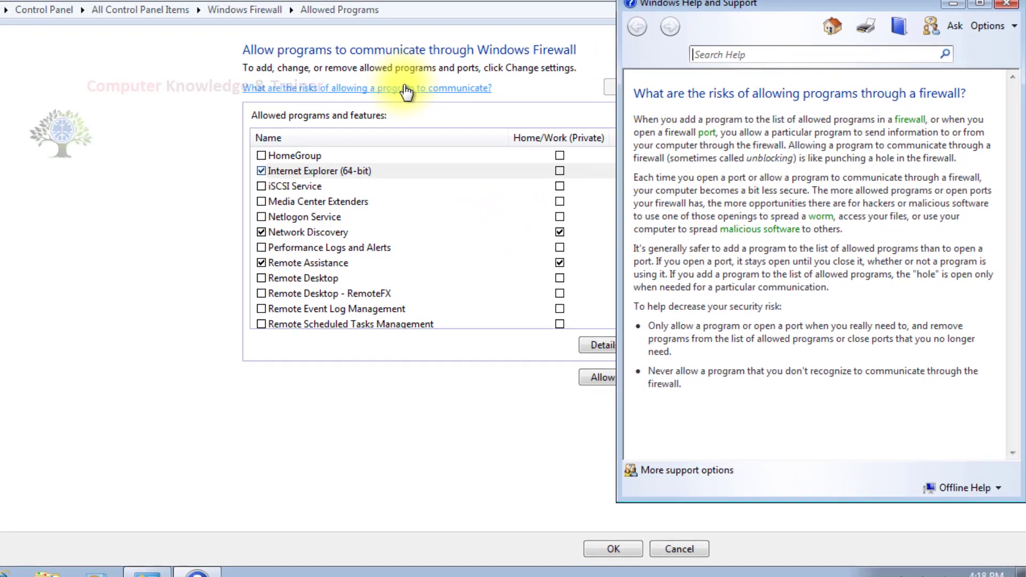
{"action": "left_click_drag", "start_coordinate": [814, 135], "coordinate": [979, 145]}
{"action": "left_click", "coordinate": [954, 150]}
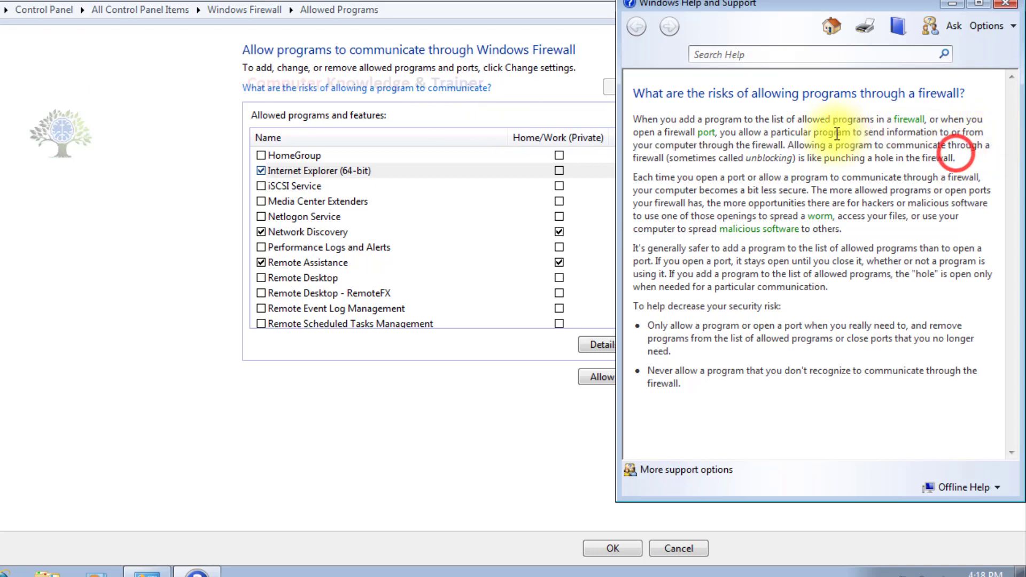
{"action": "left_click_drag", "start_coordinate": [832, 143], "coordinate": [867, 159]}
{"action": "left_click", "coordinate": [867, 159]}
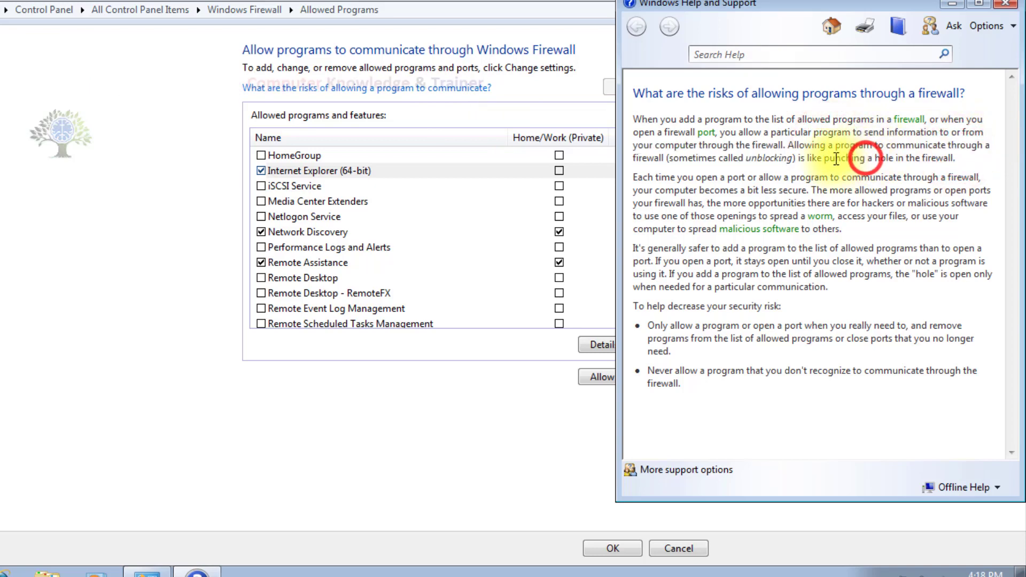
{"action": "left_click_drag", "start_coordinate": [799, 159], "coordinate": [950, 164]}
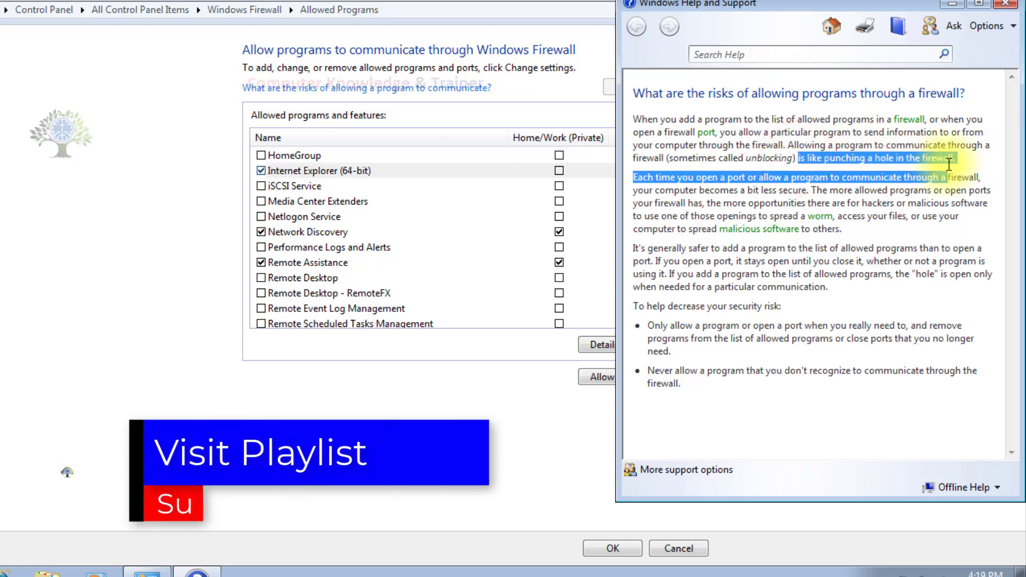
{"action": "left_click", "coordinate": [947, 165]}
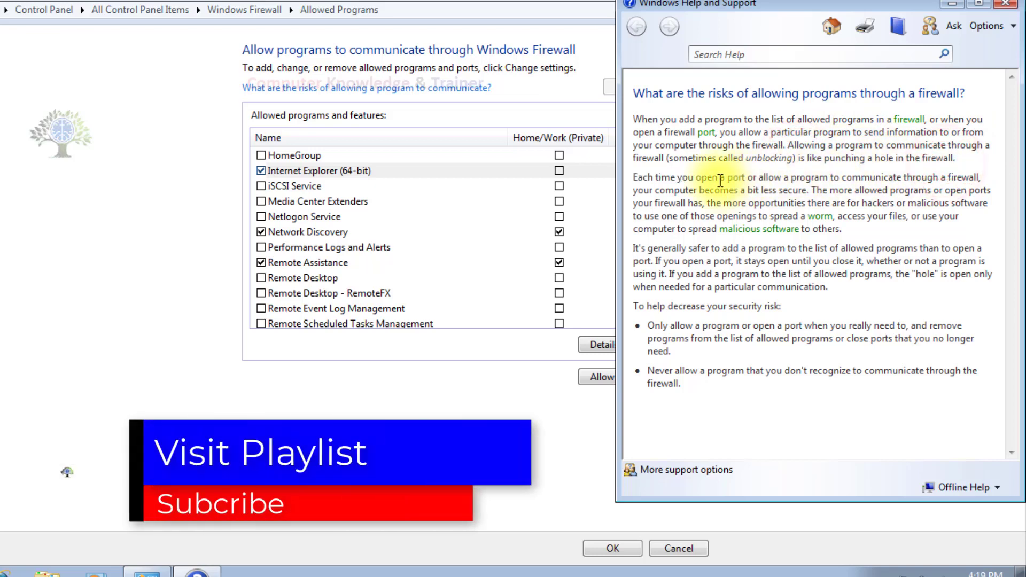
Read the help topic's second paragraph on how opened ports and allowed programs make the computer less secure
{"action": "left_click_drag", "start_coordinate": [738, 177], "coordinate": [922, 179]}
{"action": "left_click", "coordinate": [919, 181]}
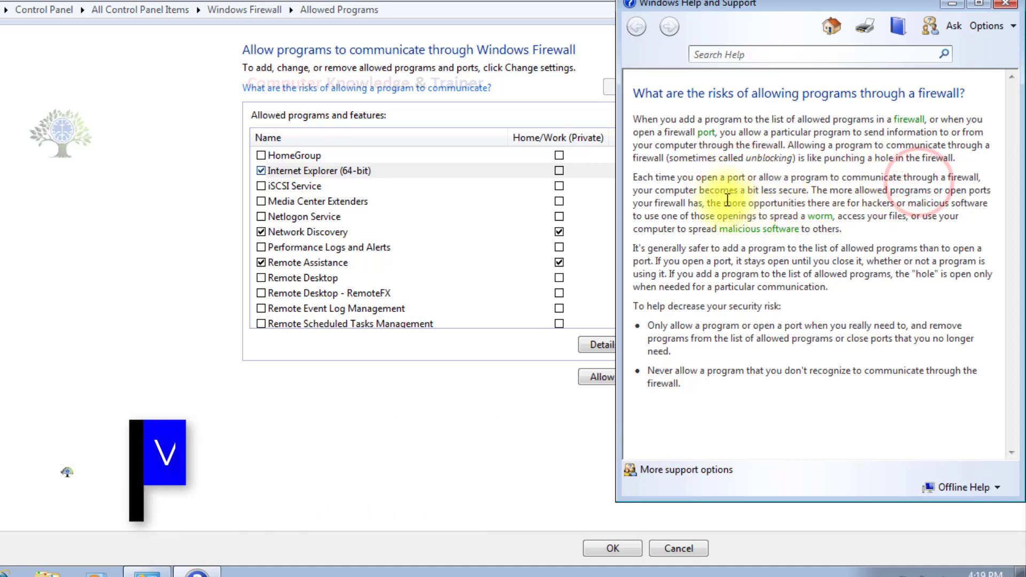
{"action": "left_click_drag", "start_coordinate": [747, 189], "coordinate": [876, 200]}
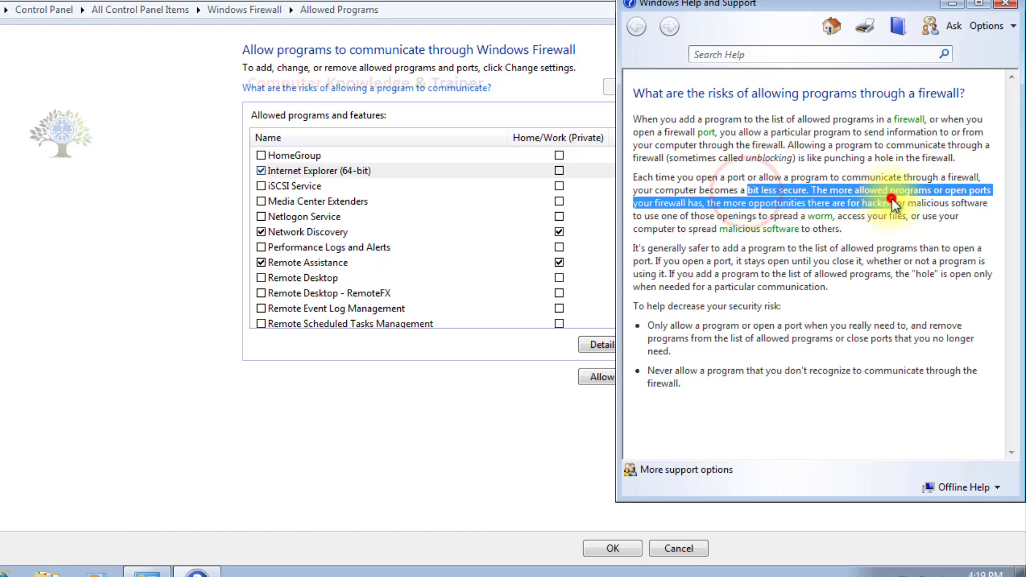
{"action": "left_click", "coordinate": [875, 202]}
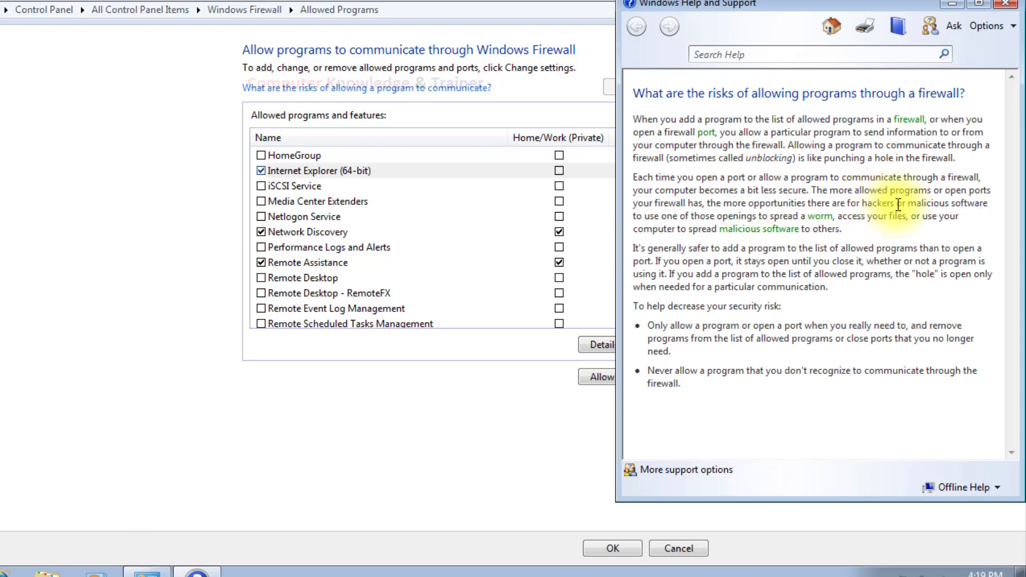
{"action": "left_click_drag", "start_coordinate": [907, 203], "coordinate": [903, 231]}
{"action": "left_click", "coordinate": [902, 231]}
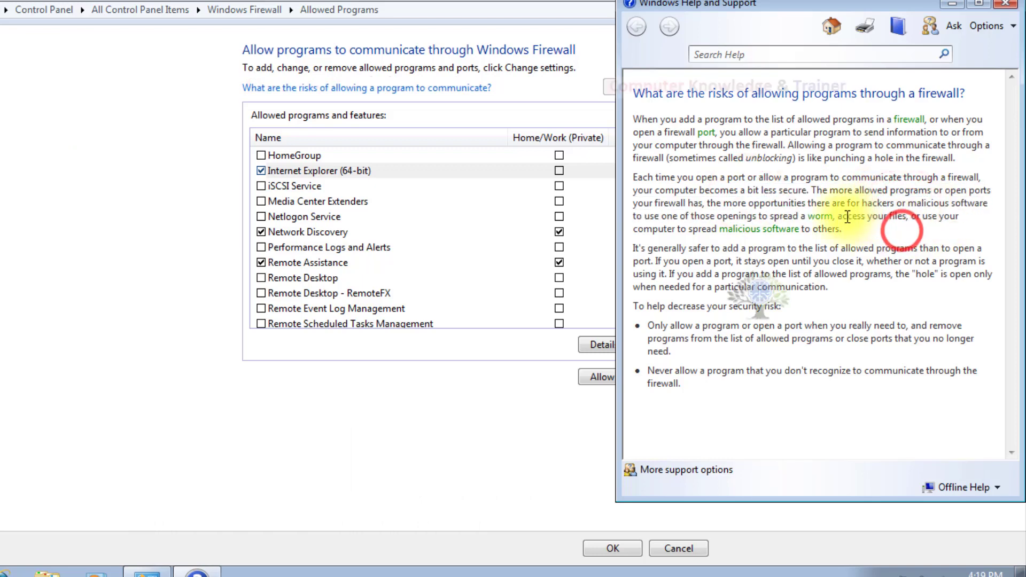
Highlight the risks of worms and file access, view the definition of malicious software, and close the help topic
{"action": "left_click_drag", "start_coordinate": [834, 216], "coordinate": [755, 217]}
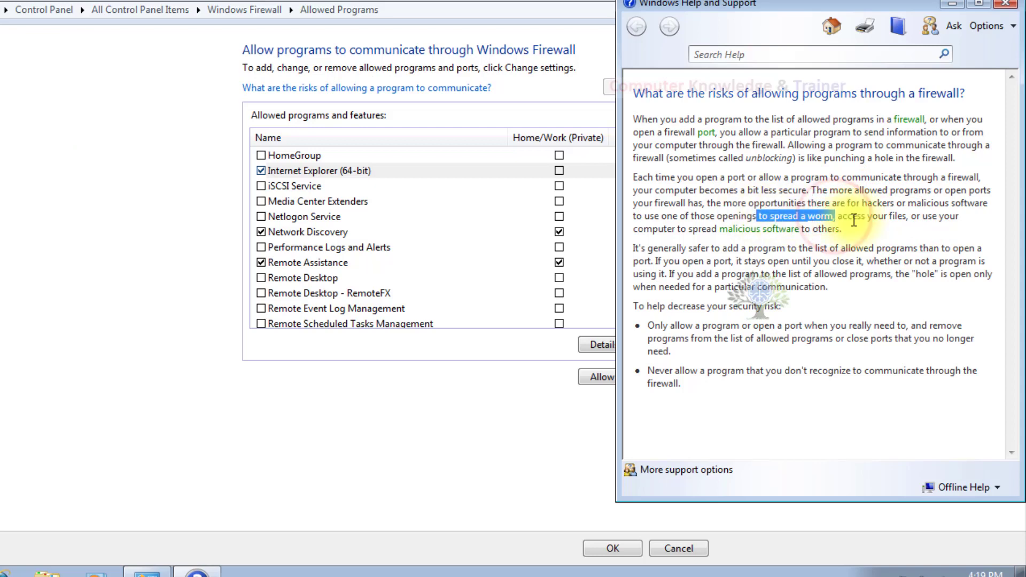
{"action": "left_click_drag", "start_coordinate": [837, 216], "coordinate": [908, 217]}
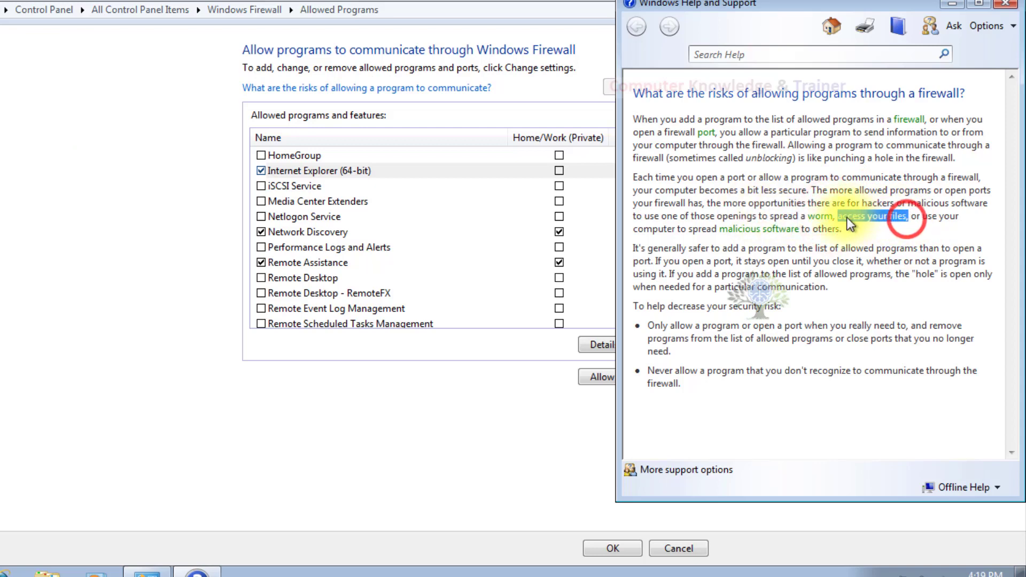
{"action": "left_click", "coordinate": [924, 217]}
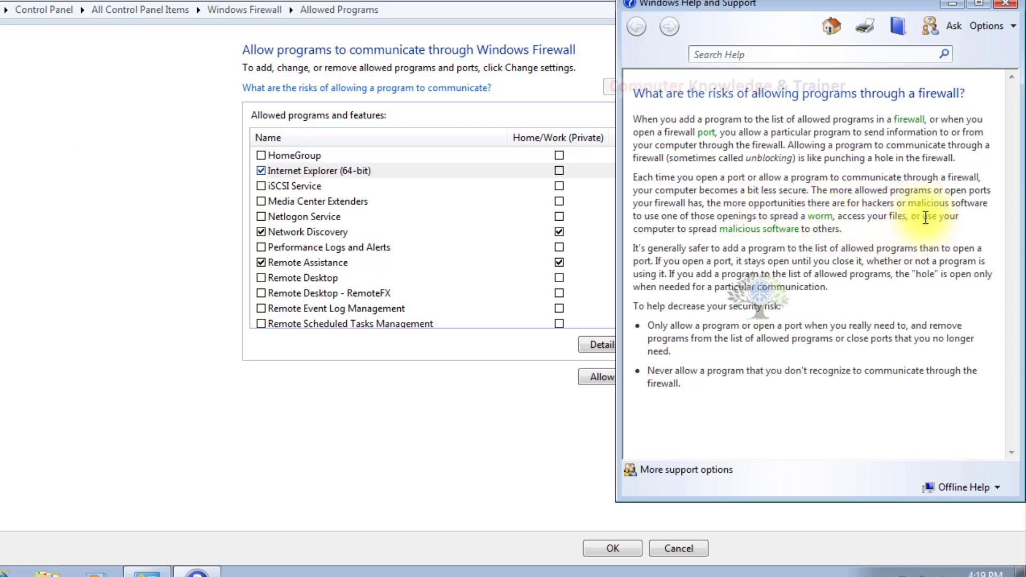
{"action": "left_click_drag", "start_coordinate": [926, 218], "coordinate": [759, 229]}
{"action": "left_click", "coordinate": [759, 228]}
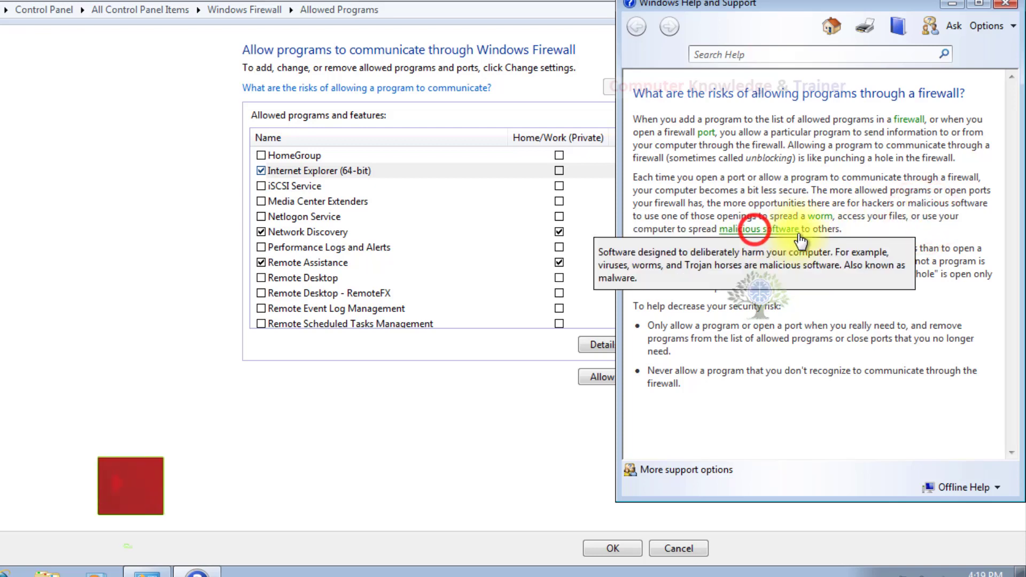
{"action": "left_click", "coordinate": [883, 222]}
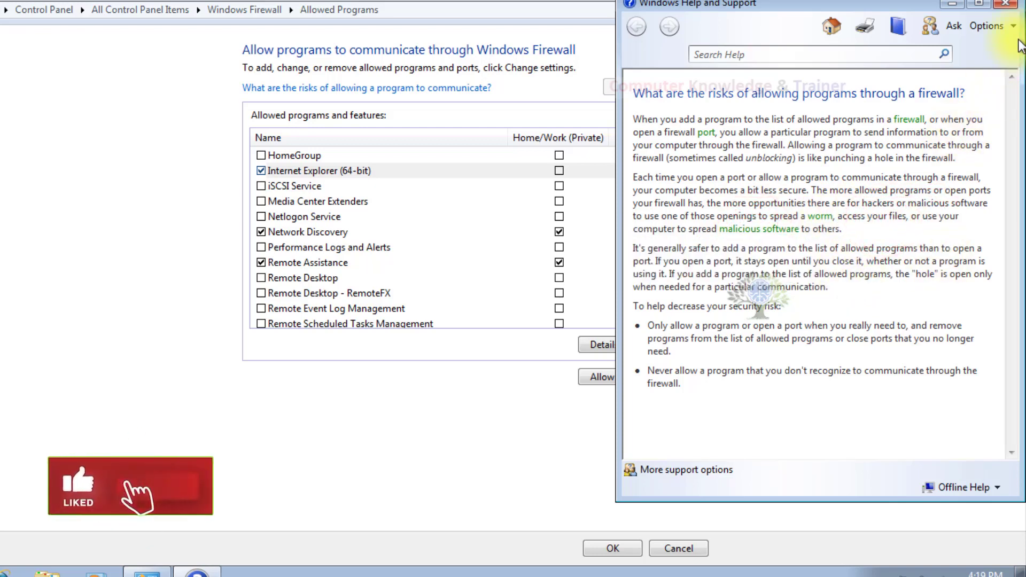
{"action": "left_click", "coordinate": [1005, 4]}
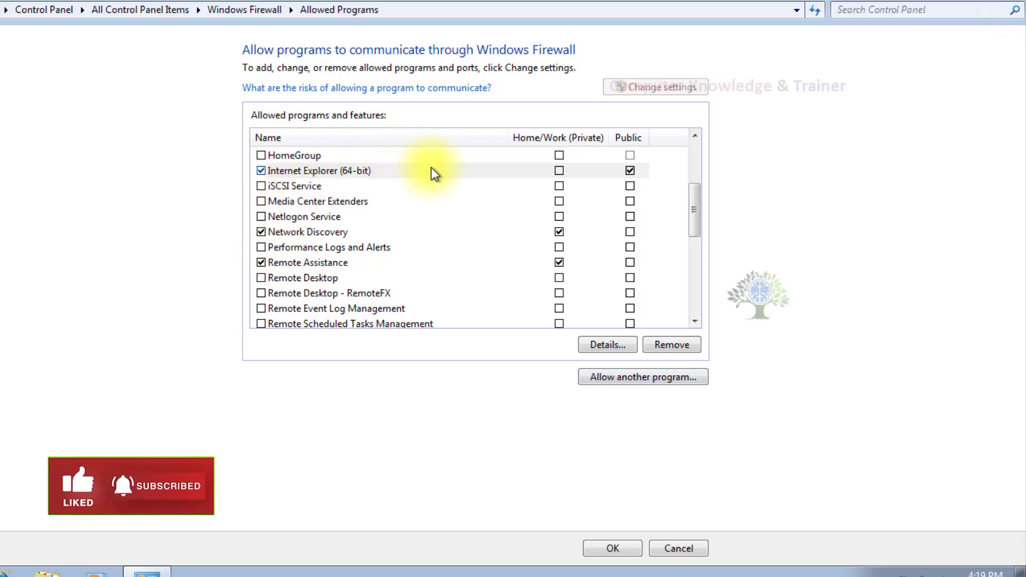
Allow iSCSI Service on Home/Work (Private) networks and withdraw that permission again
{"action": "left_click", "coordinate": [319, 192]}
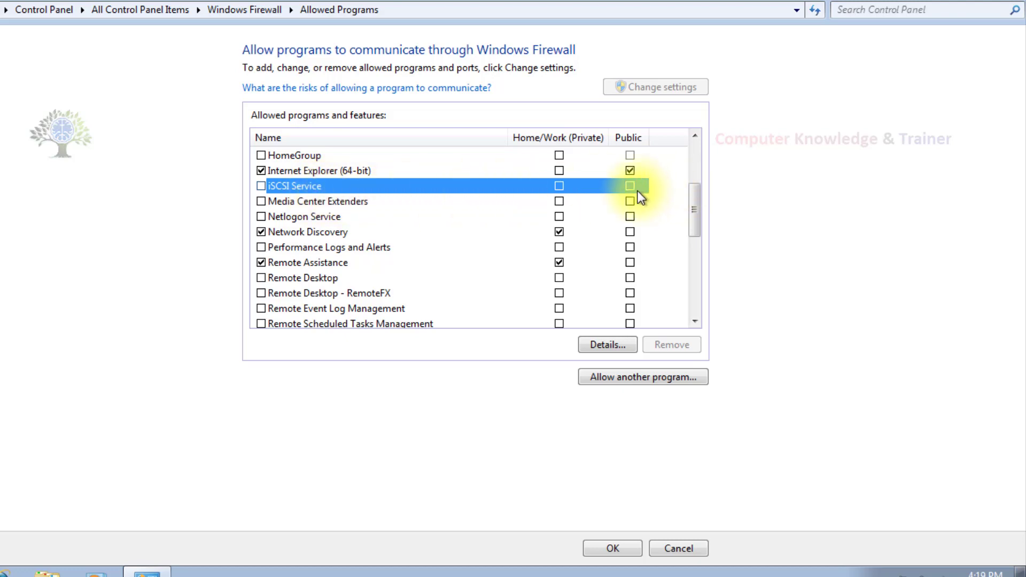
{"action": "left_click", "coordinate": [558, 186]}
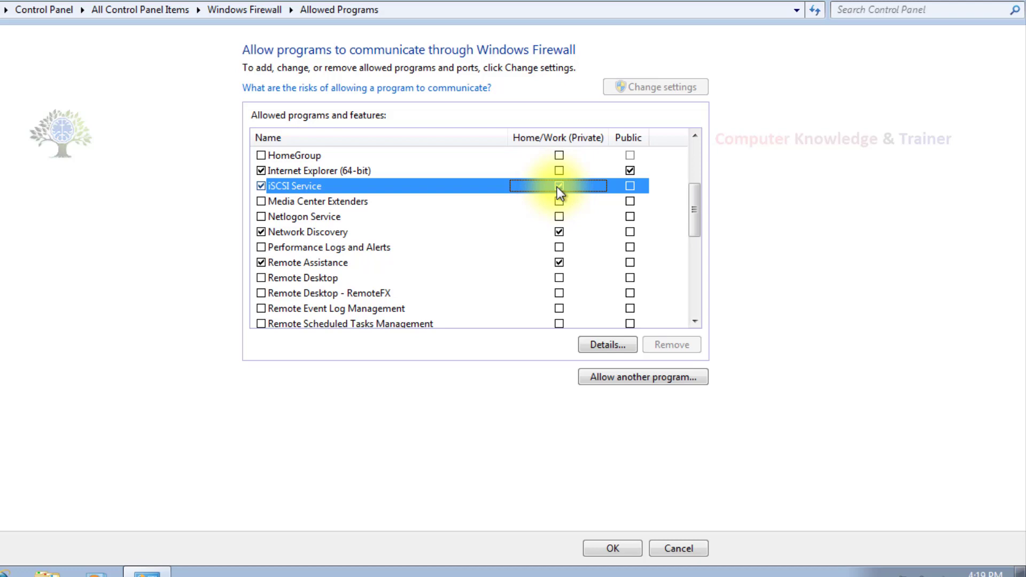
{"action": "left_click", "coordinate": [559, 186]}
{"action": "left_click", "coordinate": [261, 186]}
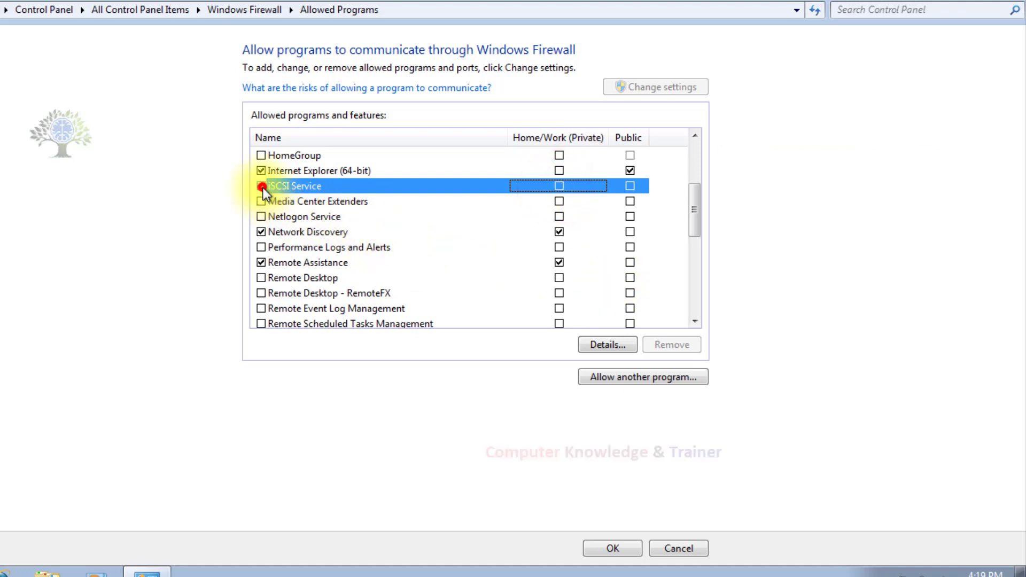
Read the iSCSI Service description in its properties, close them, and withdraw the service's Public network permission
{"action": "double_click", "coordinate": [265, 187]}
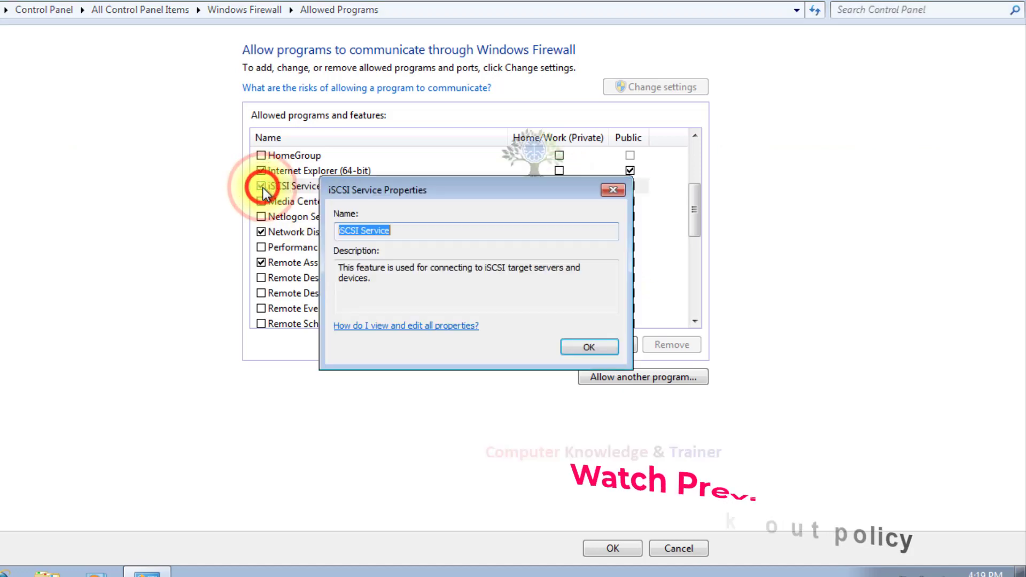
{"action": "left_click_drag", "start_coordinate": [420, 267], "coordinate": [563, 282]}
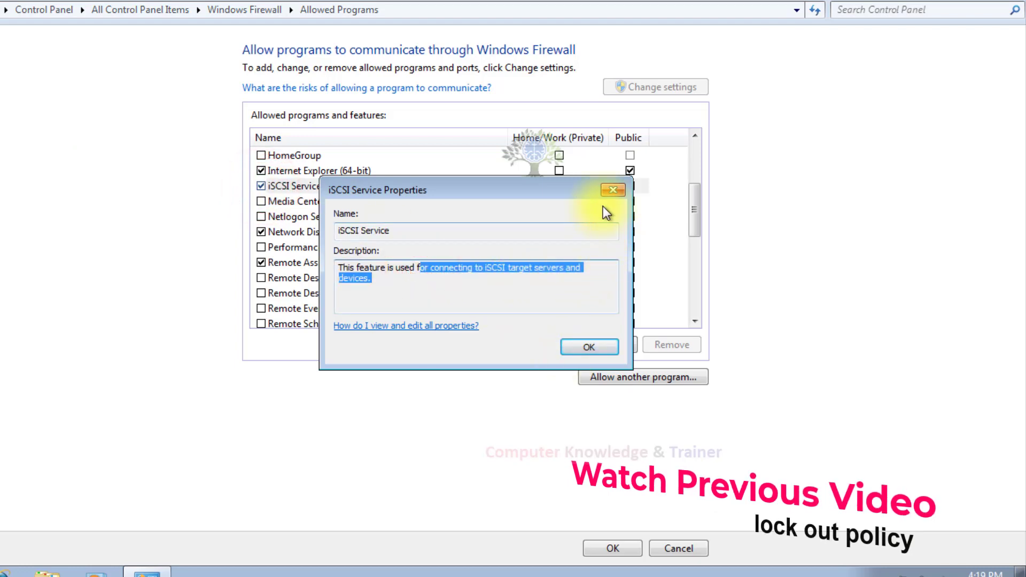
{"action": "left_click", "coordinate": [611, 194]}
{"action": "left_click", "coordinate": [630, 186]}
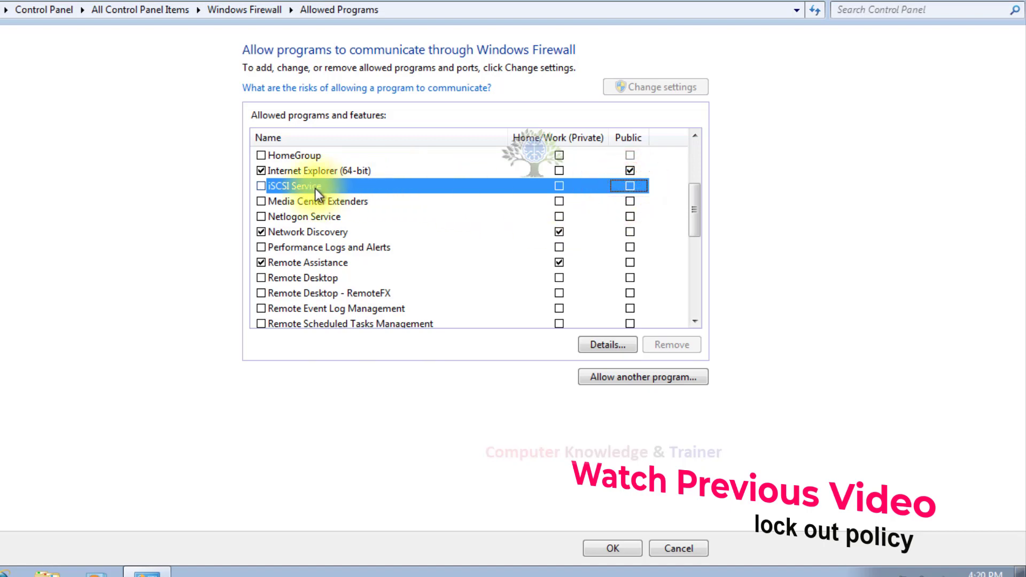
Review the full list of allowed programs and features, including Media Center Extenders, SNMP Trap and Windows Media Player
{"action": "left_click", "coordinate": [302, 201]}
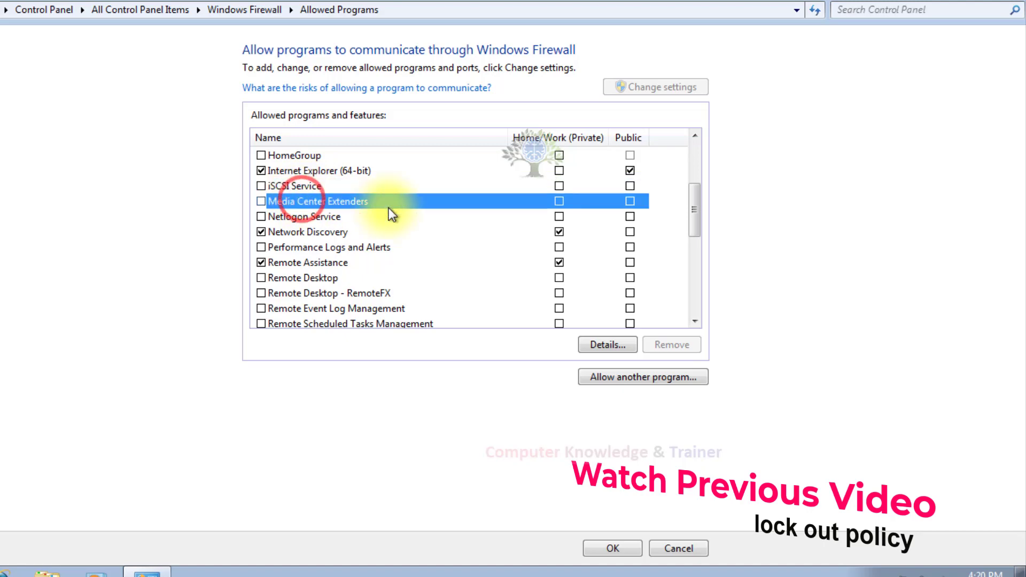
{"action": "scroll", "coordinate": [428, 230], "scroll_direction": "down", "scroll_amount": 4}
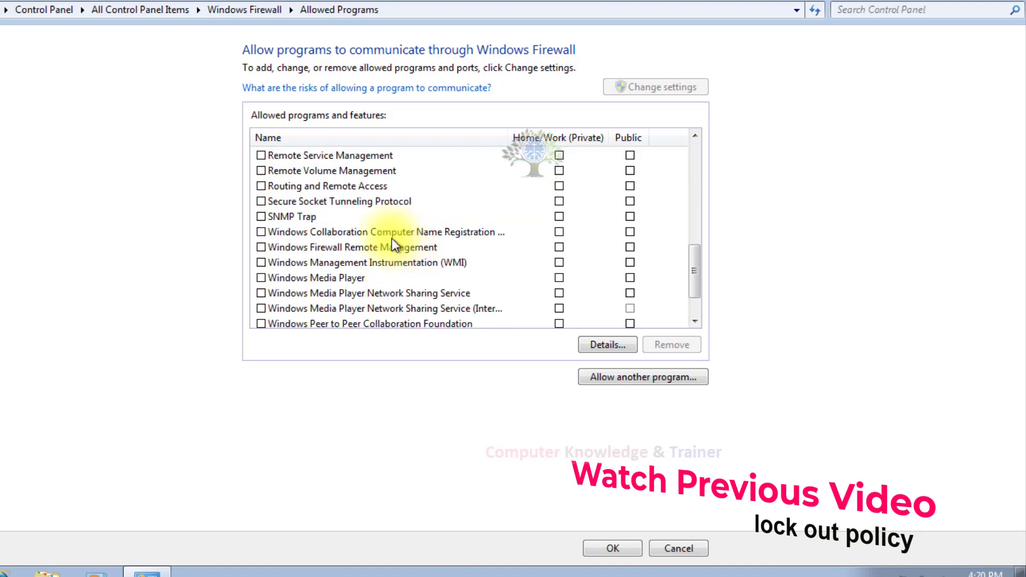
{"action": "left_click", "coordinate": [292, 214]}
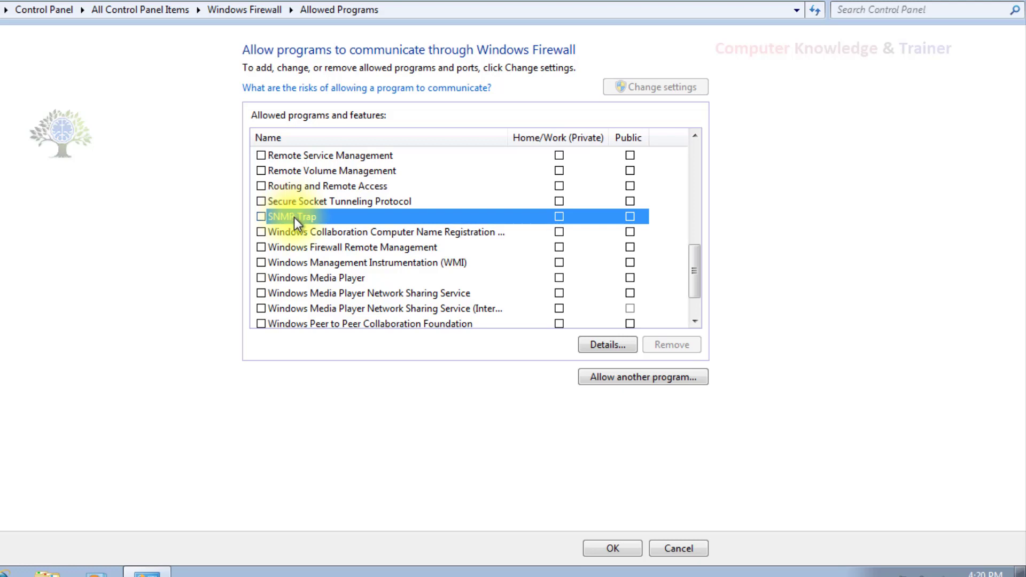
{"action": "scroll", "coordinate": [303, 277], "scroll_direction": "down", "scroll_amount": 1}
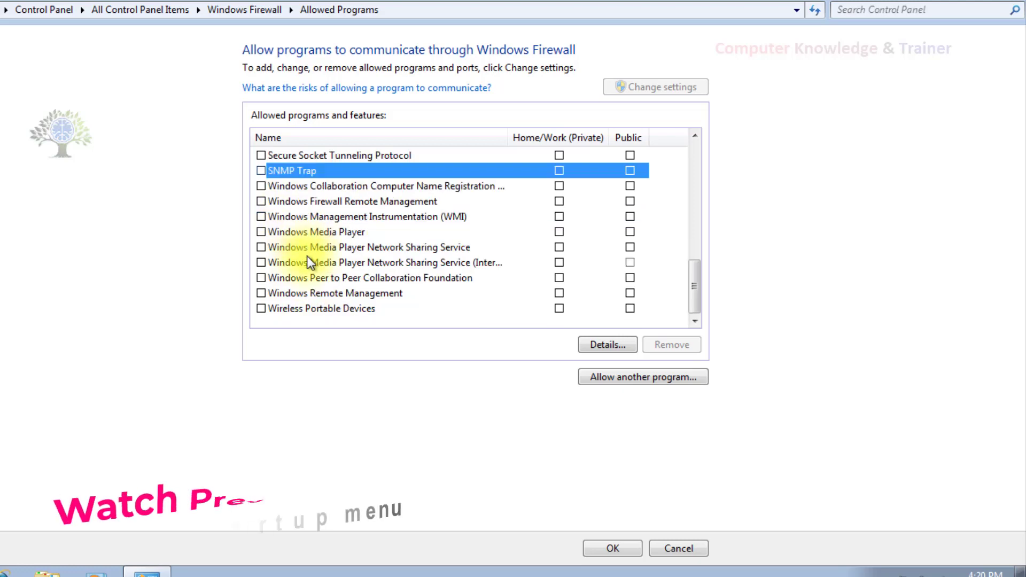
{"action": "left_click", "coordinate": [303, 233]}
{"action": "scroll", "coordinate": [297, 303], "scroll_direction": "up", "scroll_amount": 8}
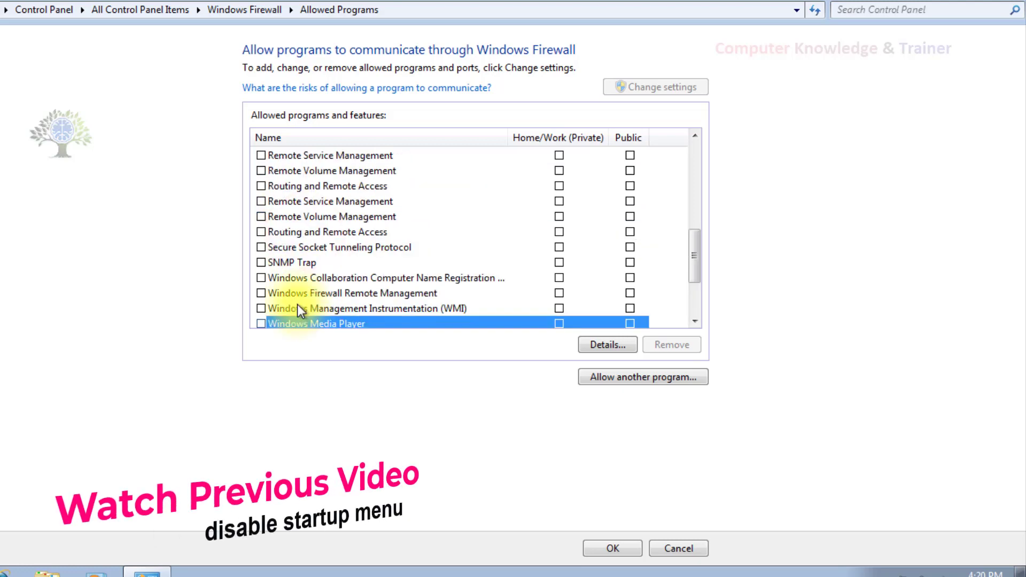
{"action": "scroll", "coordinate": [294, 246], "scroll_direction": "up", "scroll_amount": 1}
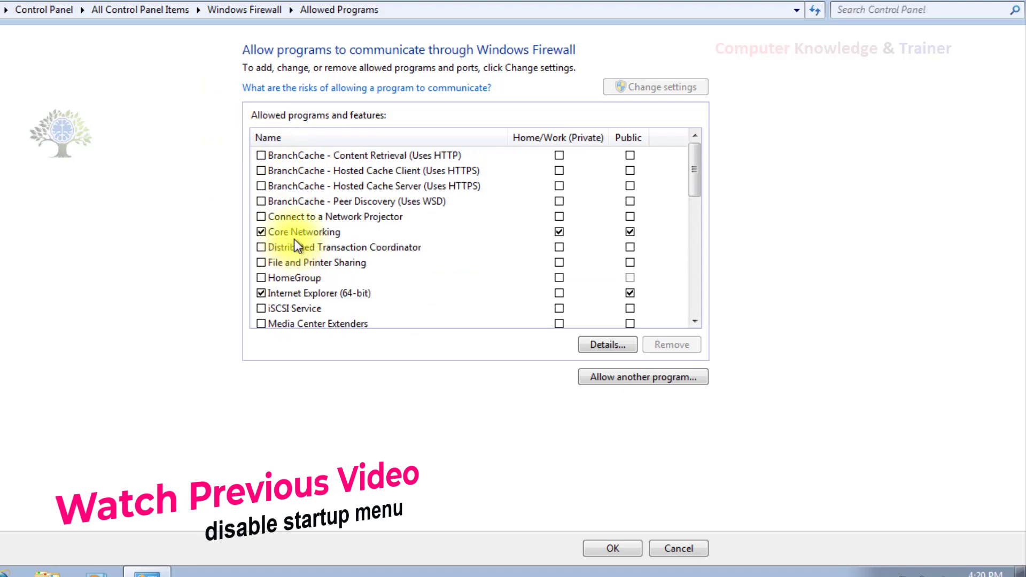
{"action": "scroll", "coordinate": [296, 239], "scroll_direction": "down", "scroll_amount": 8}
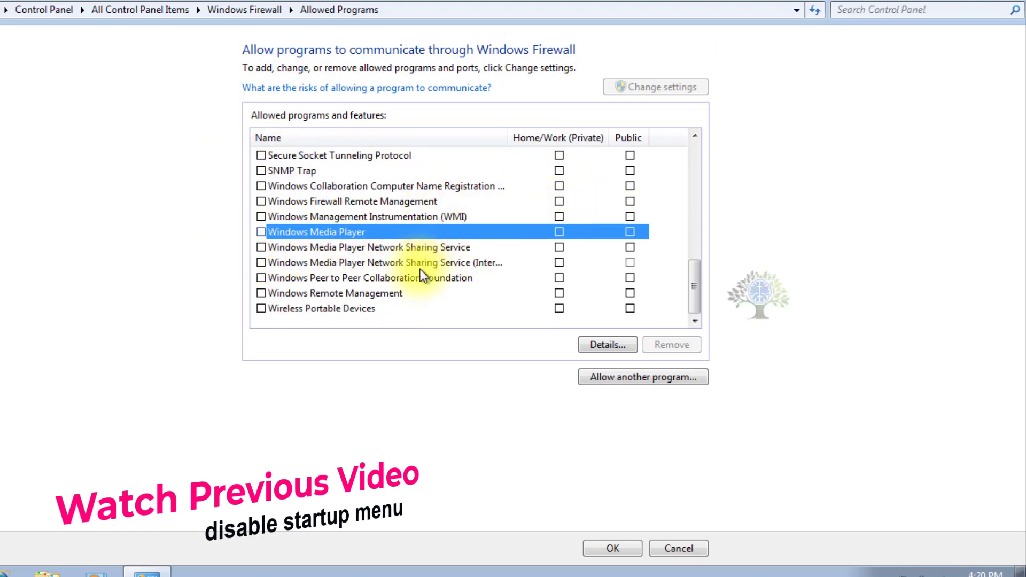
{"action": "scroll", "coordinate": [419, 268], "scroll_direction": "up", "scroll_amount": 4}
{"action": "scroll", "coordinate": [421, 270], "scroll_direction": "up", "scroll_amount": 4}
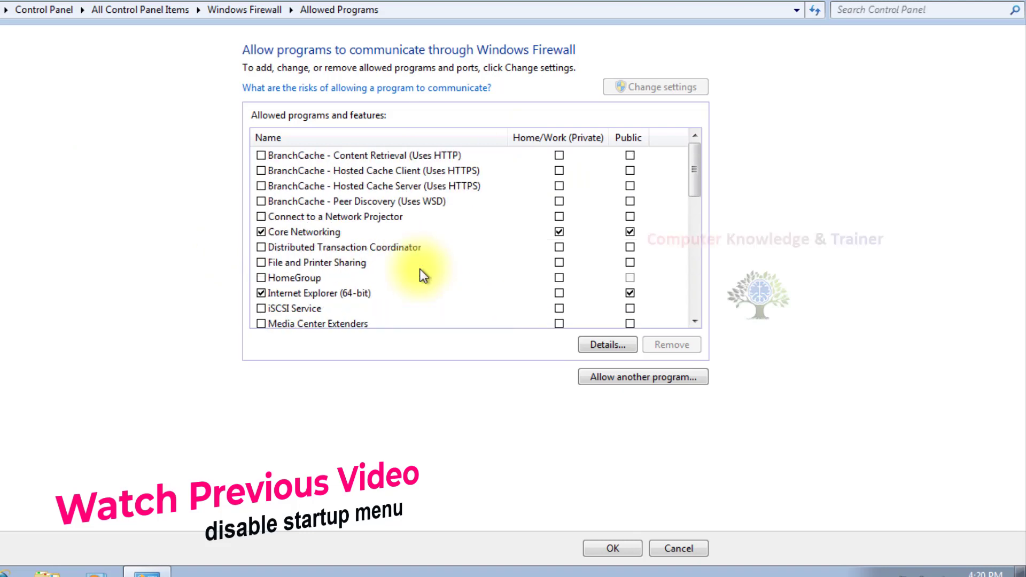
Try allowing BranchCache - Content Retrieval (Uses HTTP) on Home/Work (Private) and Public networks, and withdraw both permissions
{"action": "left_click", "coordinate": [261, 155]}
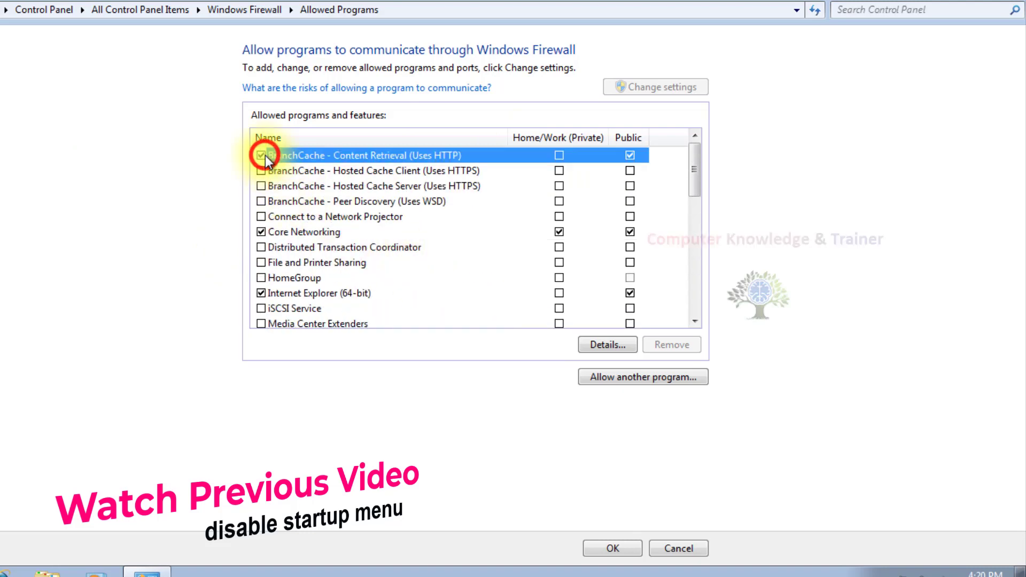
{"action": "left_click", "coordinate": [559, 155]}
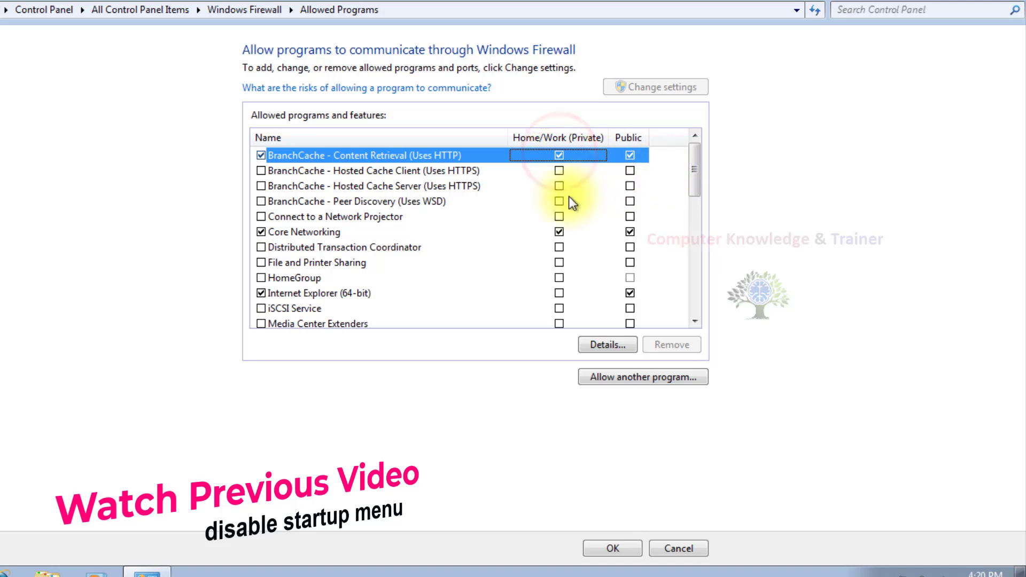
{"action": "left_click", "coordinate": [560, 155]}
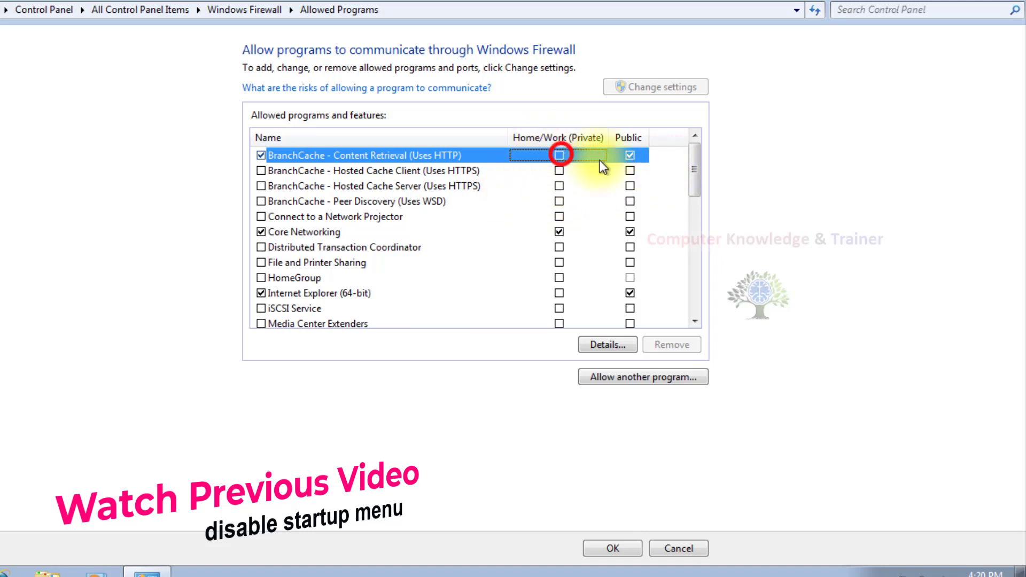
{"action": "left_click", "coordinate": [629, 156]}
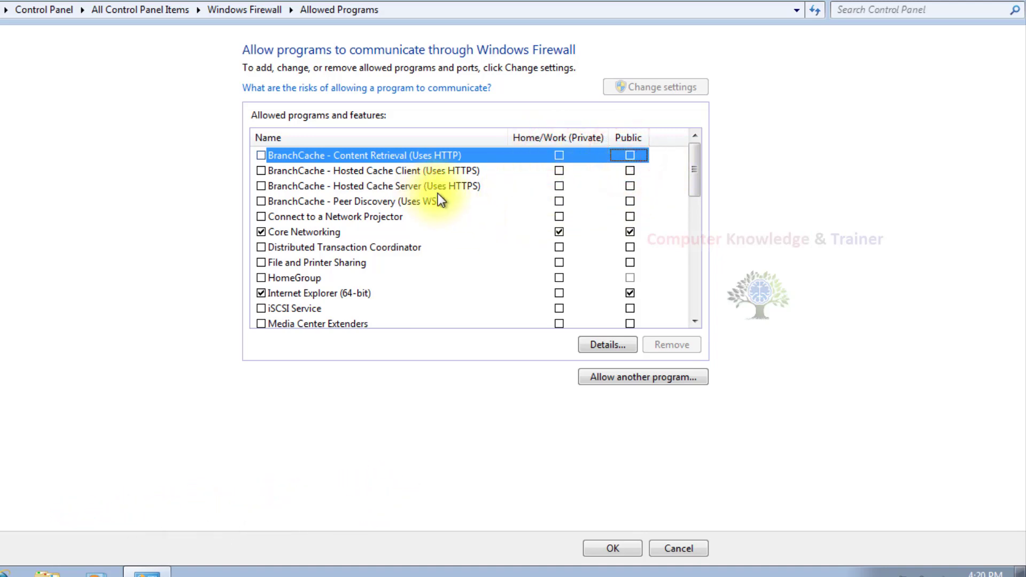
Allow BranchCache - Hosted Cache Server, BranchCache - Peer Discovery and Connect to a Network Projector on both Home/Work (Private) and Public networks
{"action": "scroll", "coordinate": [436, 199], "scroll_direction": "down", "scroll_amount": 12}
{"action": "scroll", "coordinate": [443, 280], "scroll_direction": "up", "scroll_amount": 10}
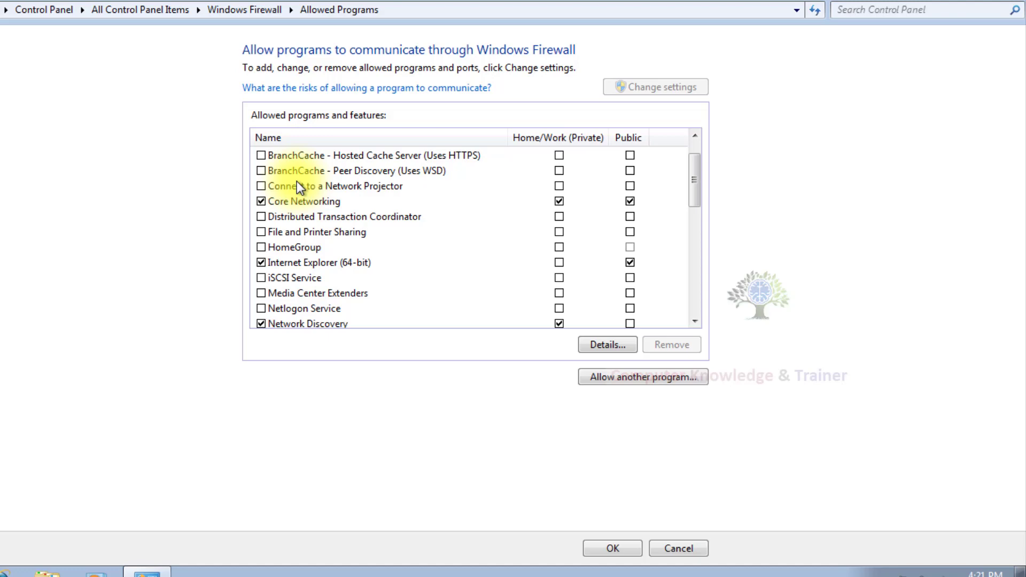
{"action": "left_click", "coordinate": [262, 155]}
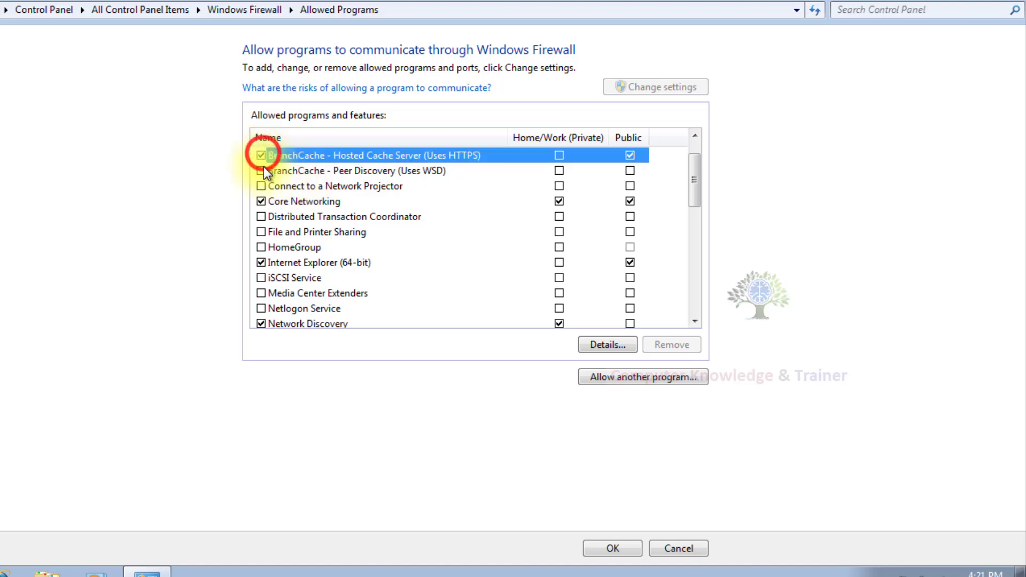
{"action": "left_click", "coordinate": [262, 171]}
{"action": "left_click", "coordinate": [262, 186]}
{"action": "left_click", "coordinate": [559, 186]}
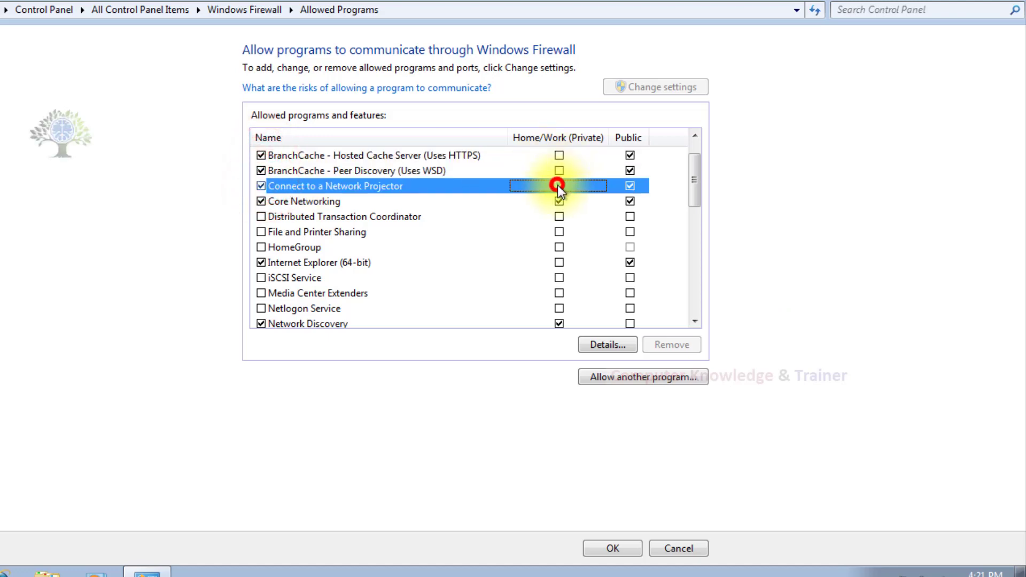
{"action": "left_click", "coordinate": [559, 171]}
{"action": "left_click", "coordinate": [559, 155]}
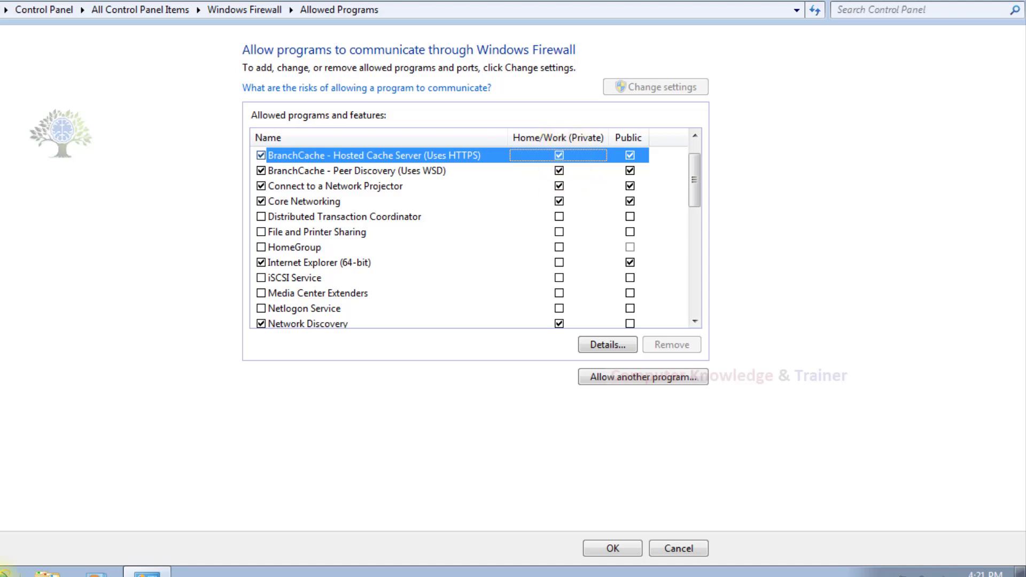
Open Internet Explorer, view the page it loads, and close the browser
{"action": "left_click", "coordinate": [367, 87]}
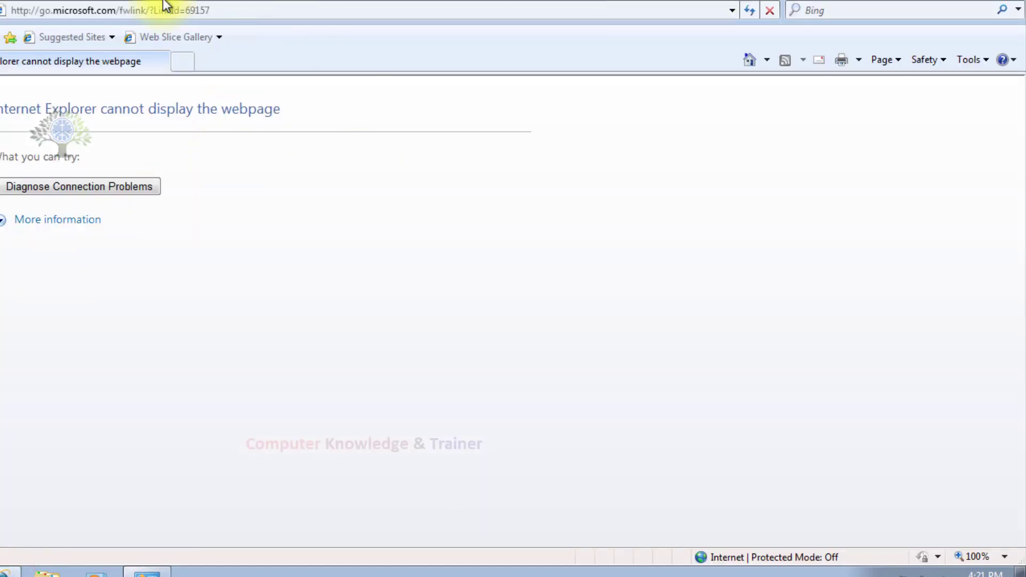
{"action": "left_click", "coordinate": [6, 570]}
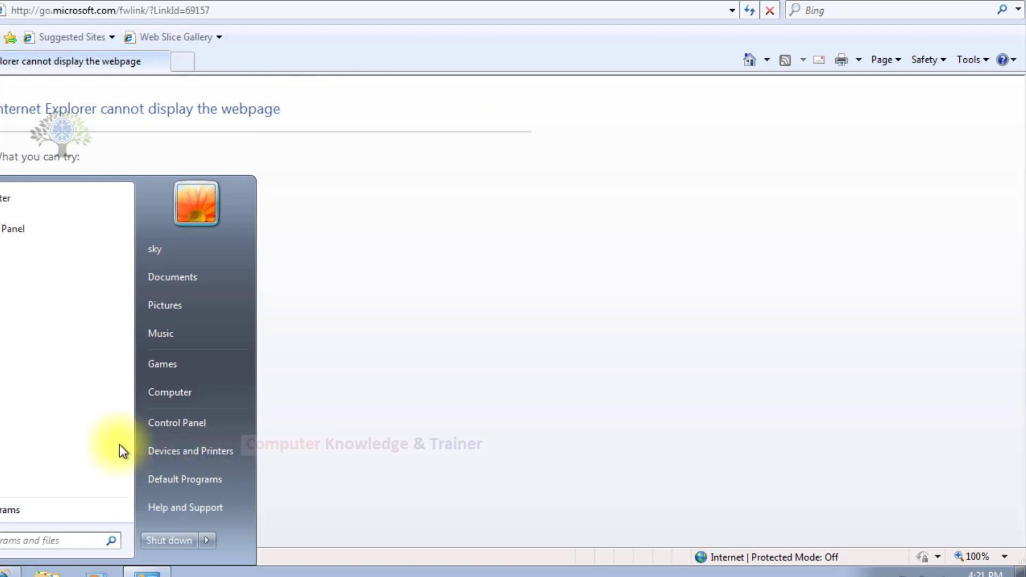
{"action": "left_click", "coordinate": [426, 316]}
{"action": "left_click", "coordinate": [1011, 2]}
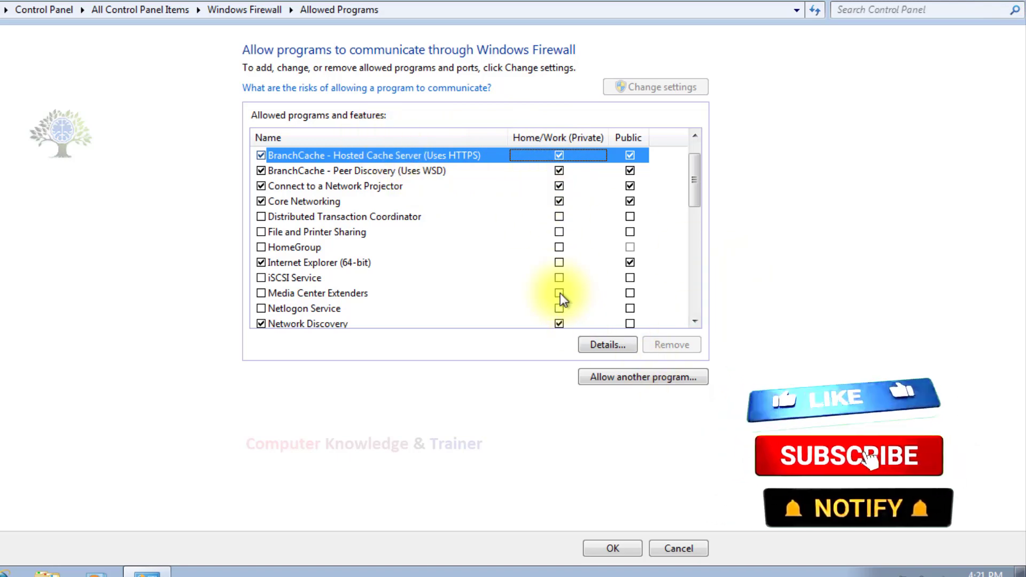
Save the changed permissions in the allowed programs list
{"action": "left_click", "coordinate": [427, 169]}
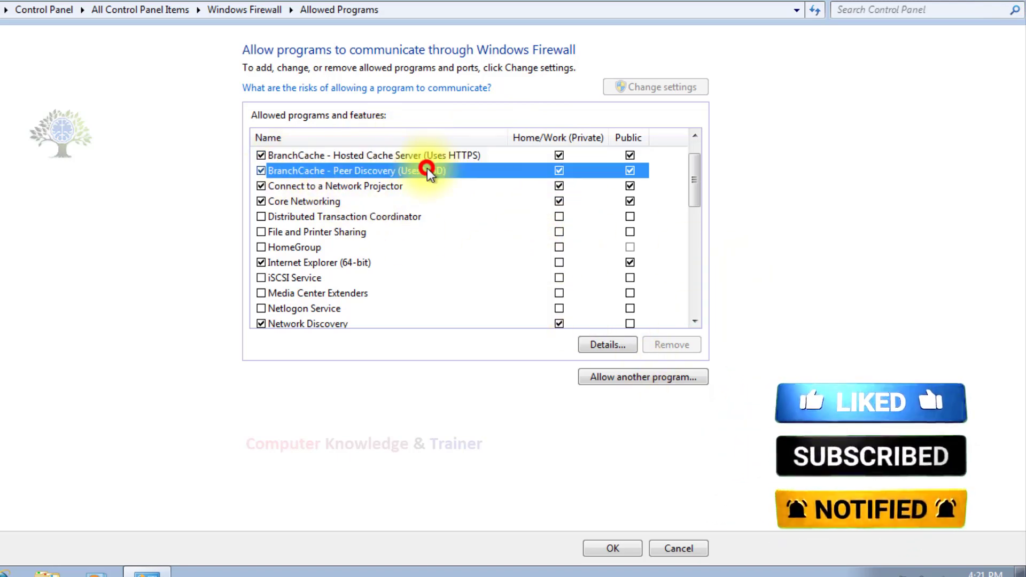
{"action": "left_click", "coordinate": [597, 547]}
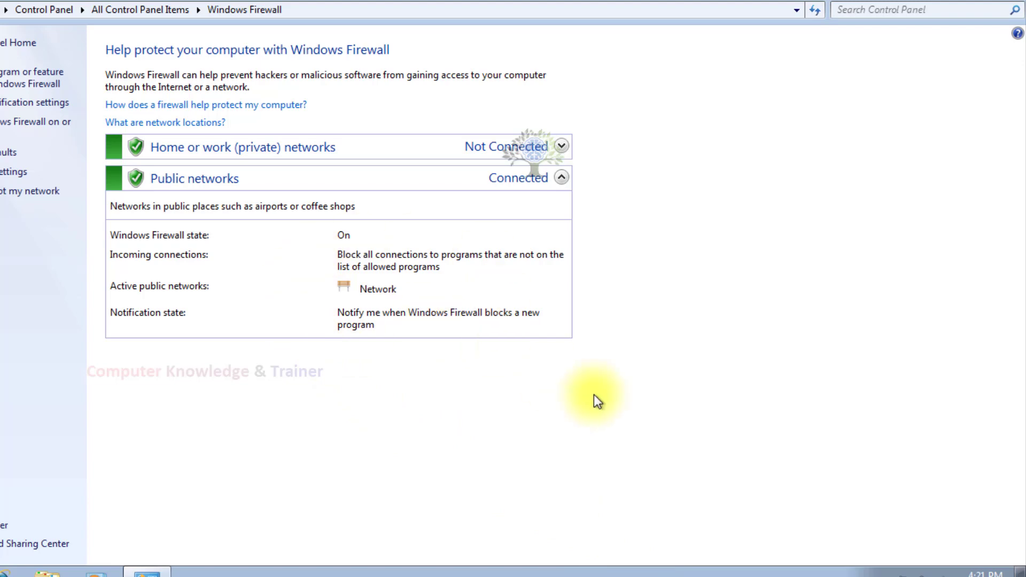
Reopen the allowed programs list, try allowing BranchCache - Content Retrieval and Hosted Cache Client on both networks, and discard the changes
{"action": "left_click", "coordinate": [32, 84]}
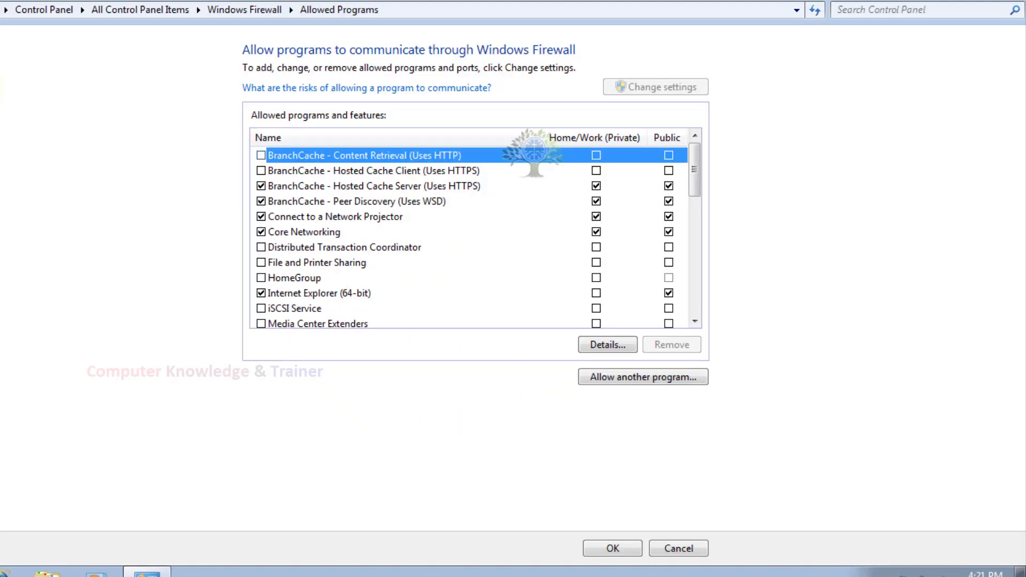
{"action": "left_click", "coordinate": [262, 170]}
{"action": "left_click", "coordinate": [595, 156]}
{"action": "left_click", "coordinate": [597, 170]}
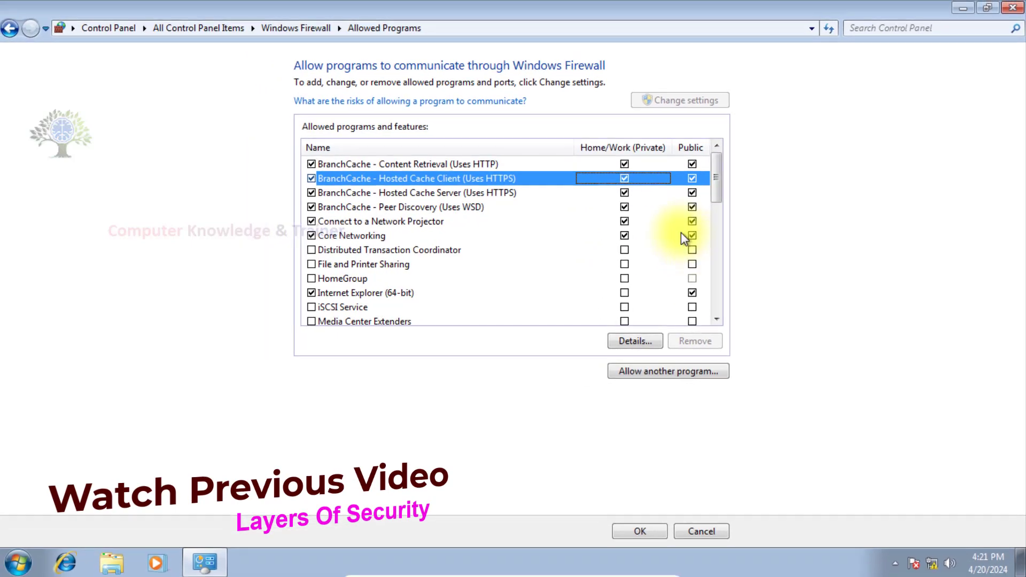
{"action": "left_click", "coordinate": [684, 530]}
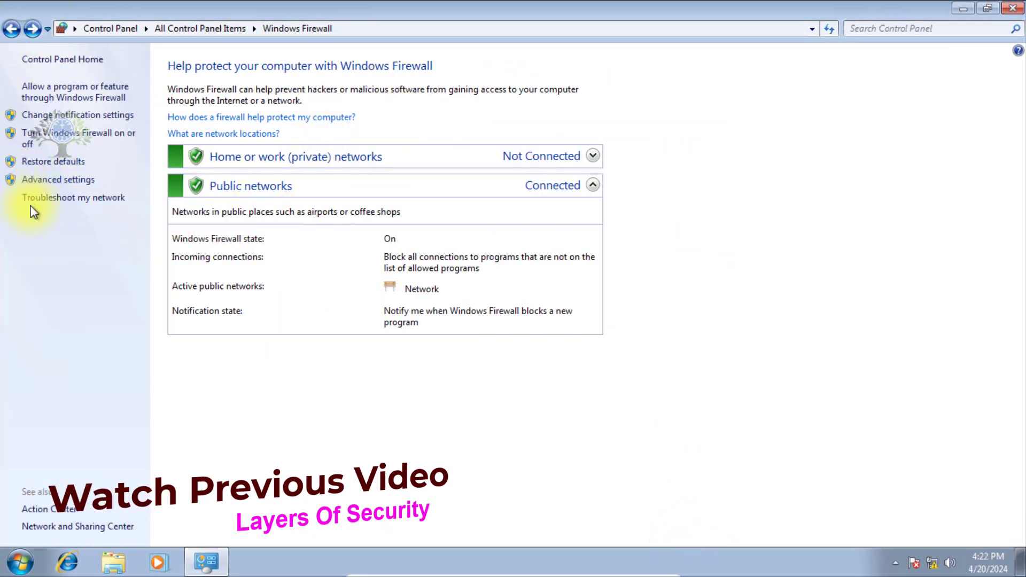
{"action": "key", "text": "alt+Tab"}
{"action": "key", "text": "alt+Tab"}
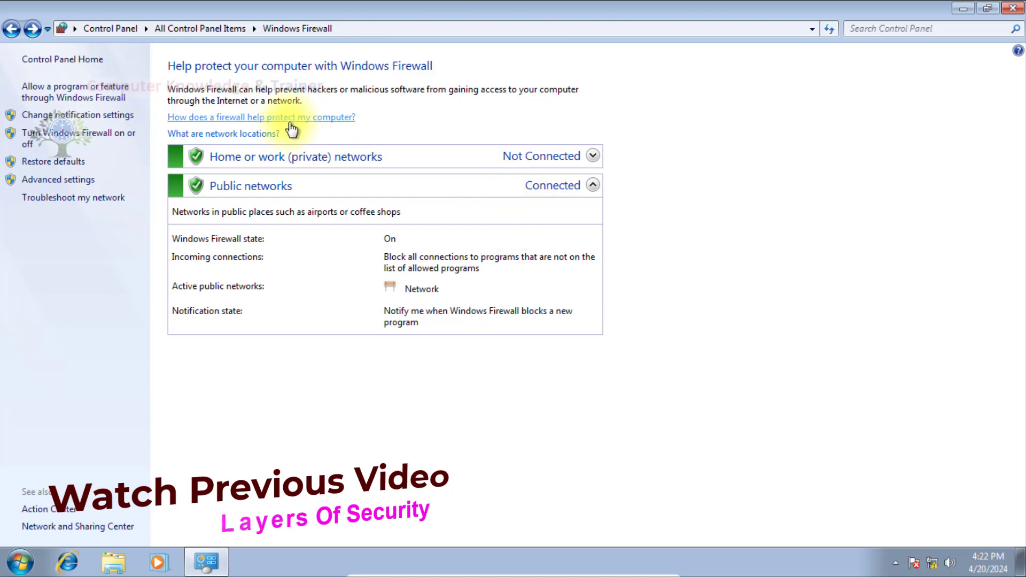
{"action": "left_click", "coordinate": [20, 562]}
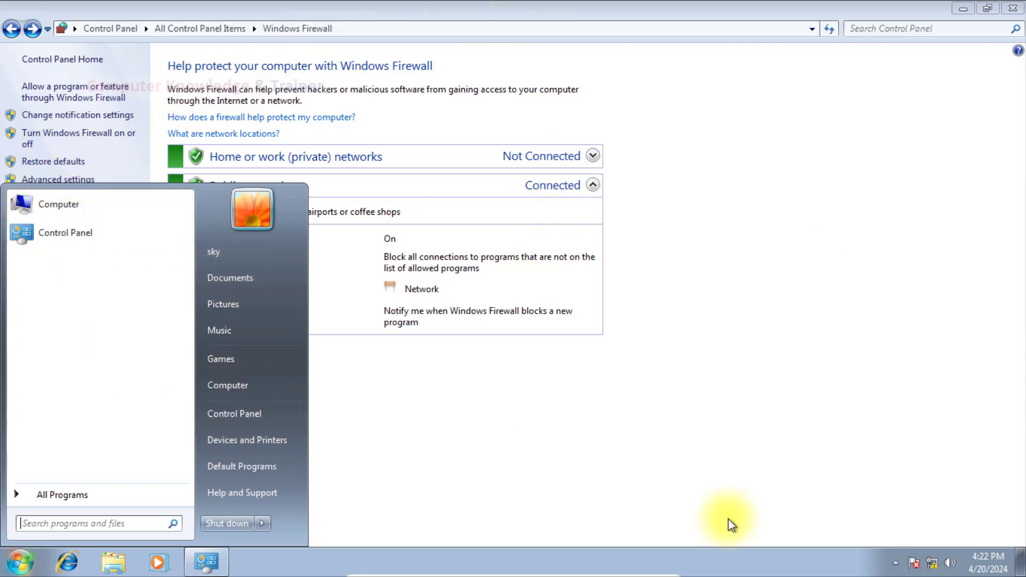
{"action": "left_click", "coordinate": [760, 93]}
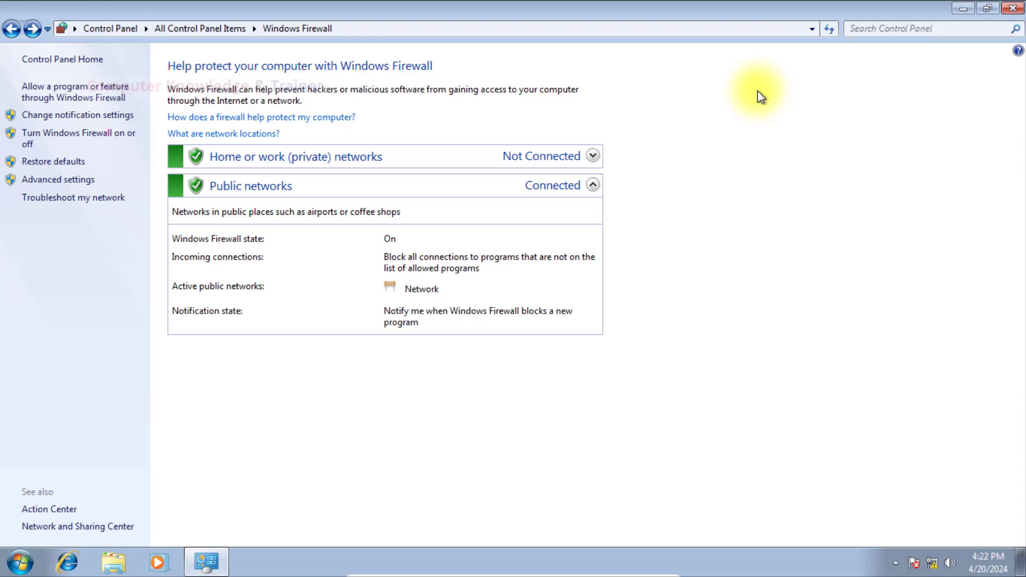
{"action": "left_click", "coordinate": [20, 562]}
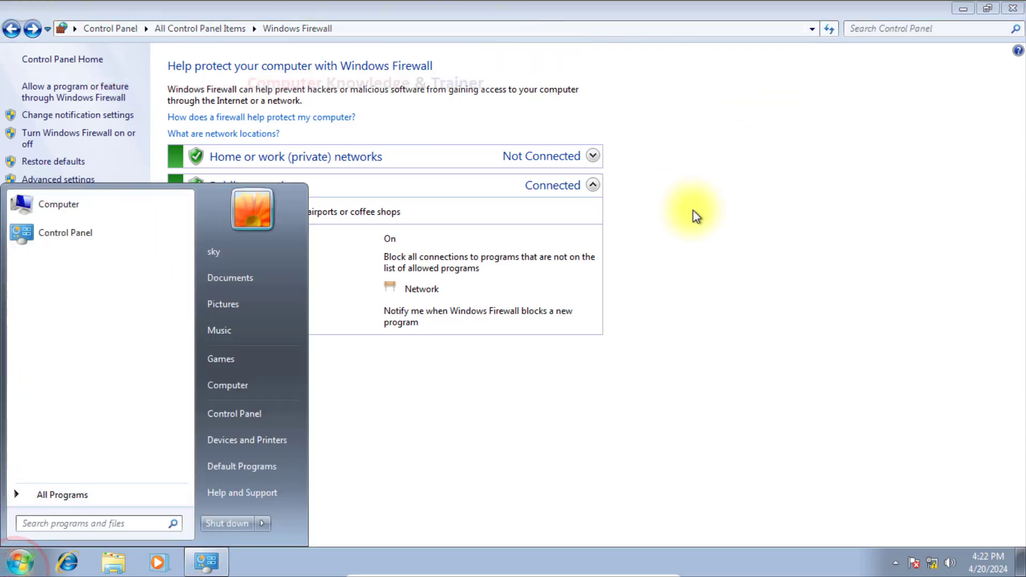
{"action": "left_click", "coordinate": [781, 68]}
{"action": "left_click", "coordinate": [954, 4]}
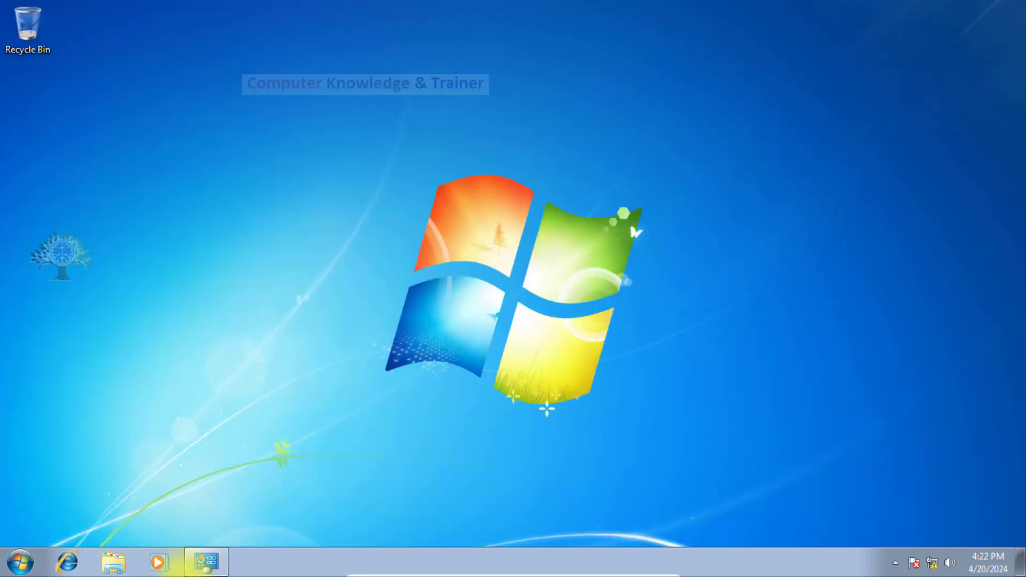
{"action": "left_click", "coordinate": [187, 570]}
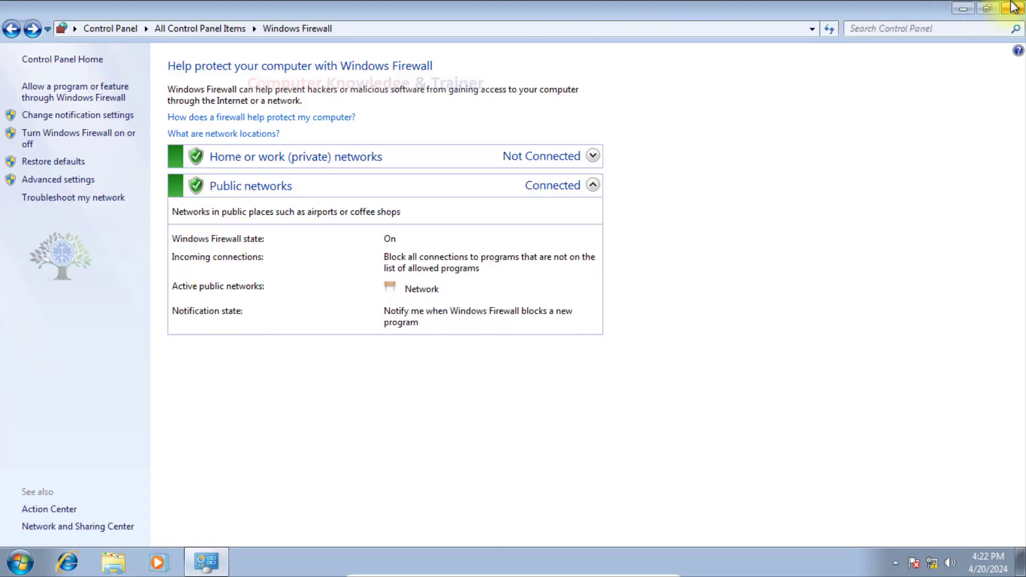
Close the Windows Firewall window and return to the empty desktop
{"action": "left_click", "coordinate": [1012, 5]}
{"action": "left_click", "coordinate": [20, 563]}
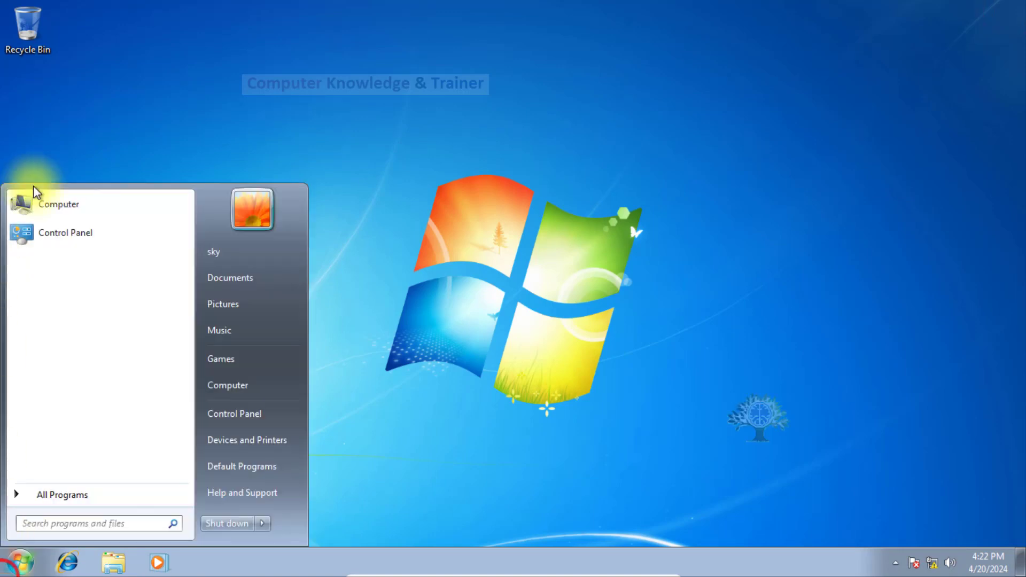
{"action": "left_click", "coordinate": [603, 75]}
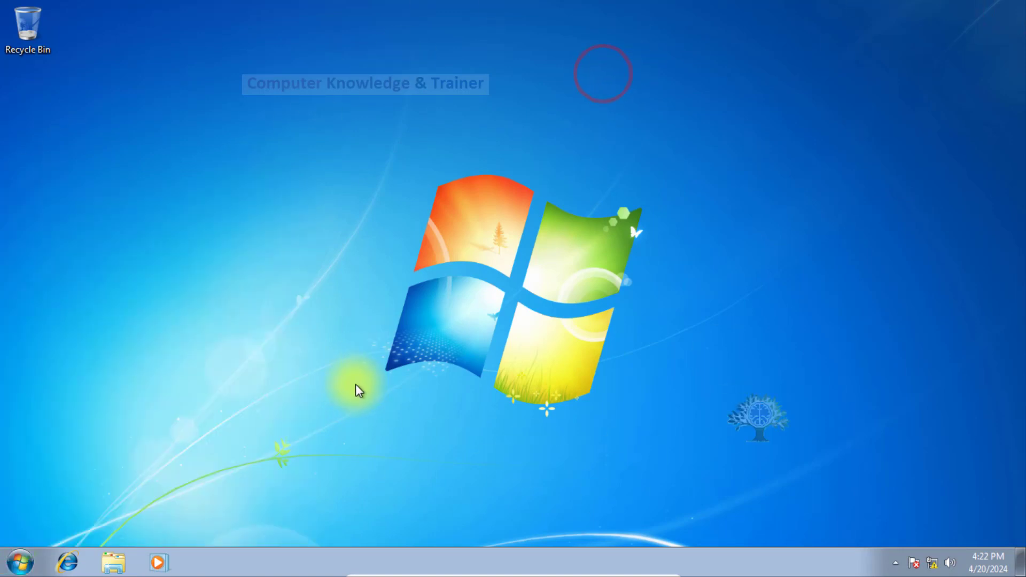
Open Windows Firewall from Control Panel and display its list of allowed programs and features
{"action": "left_click", "coordinate": [17, 562]}
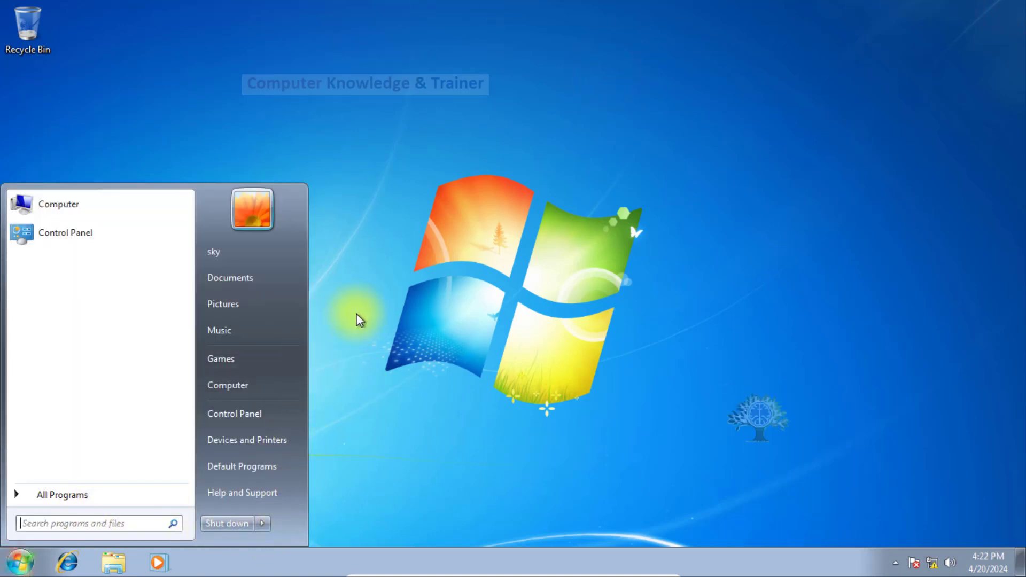
{"action": "left_click", "coordinate": [361, 287]}
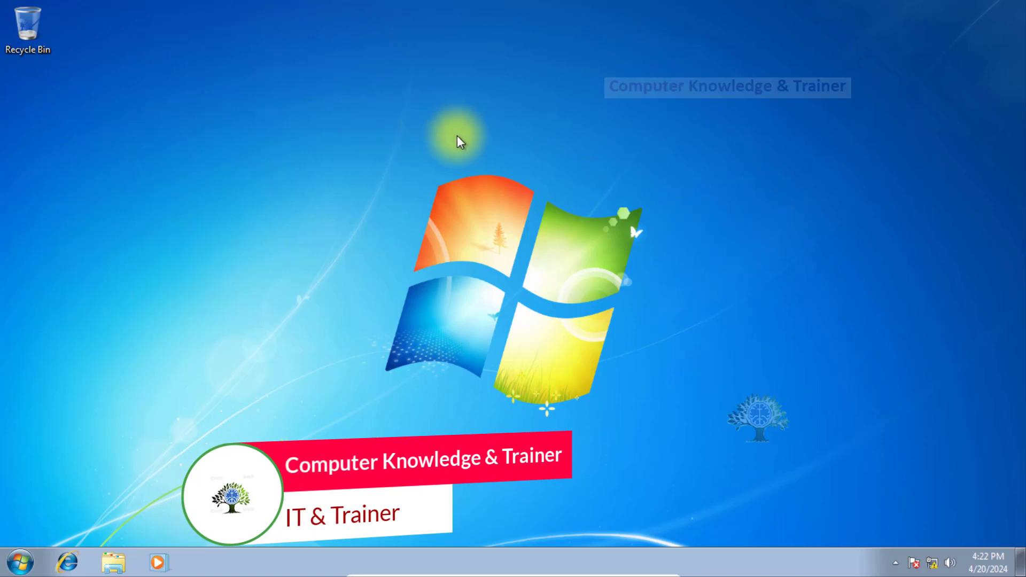
{"action": "left_click", "coordinate": [20, 562]}
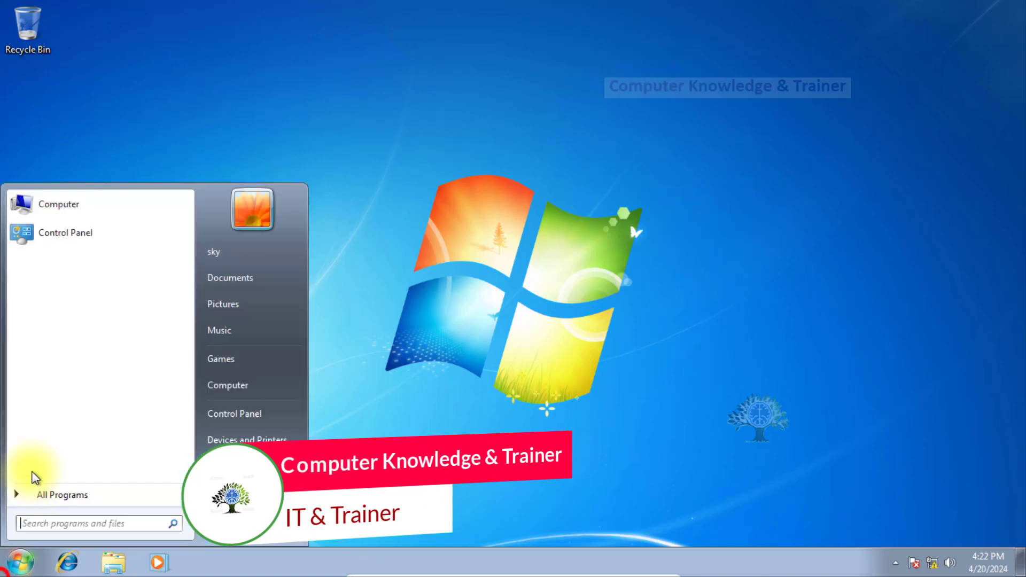
{"action": "left_click", "coordinate": [226, 414]}
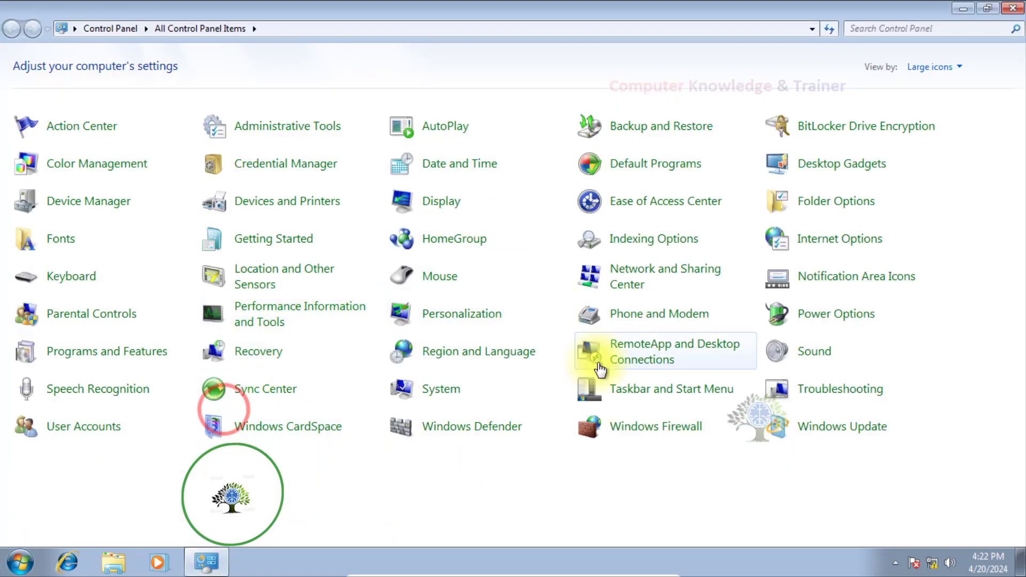
{"action": "left_click", "coordinate": [657, 426]}
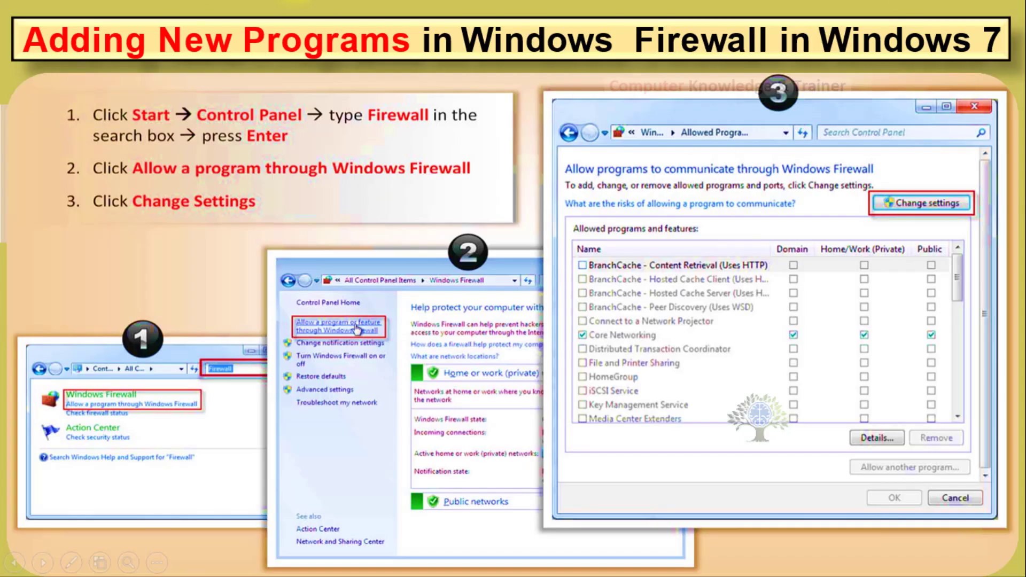
{"action": "key", "text": "Right"}
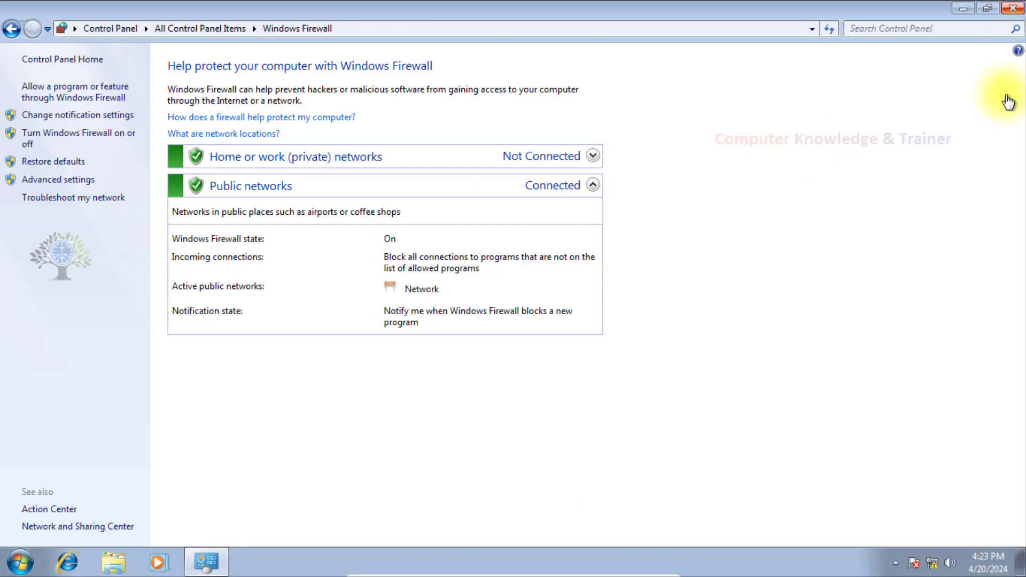
{"action": "left_click", "coordinate": [70, 88]}
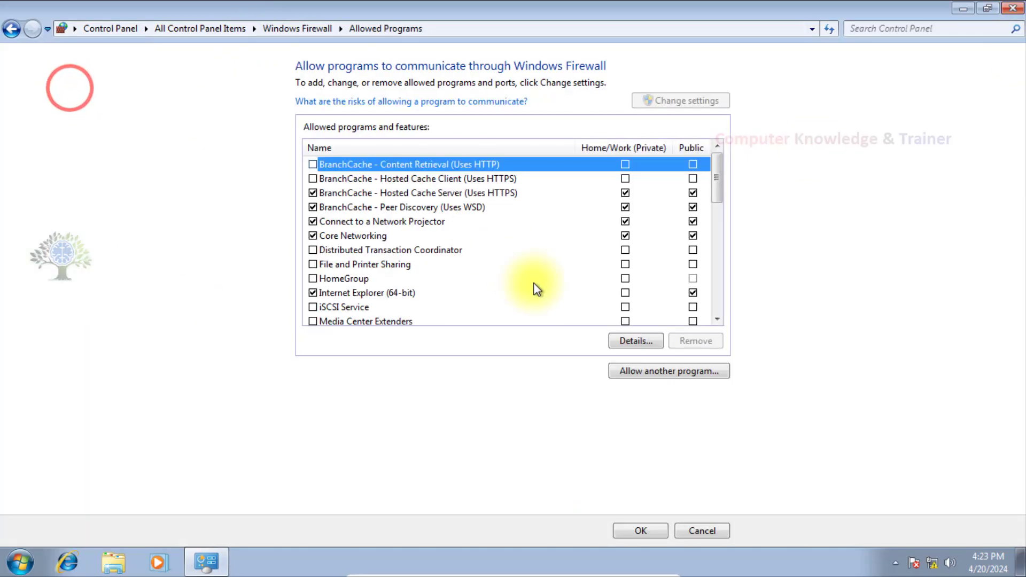
{"action": "left_click", "coordinate": [623, 373]}
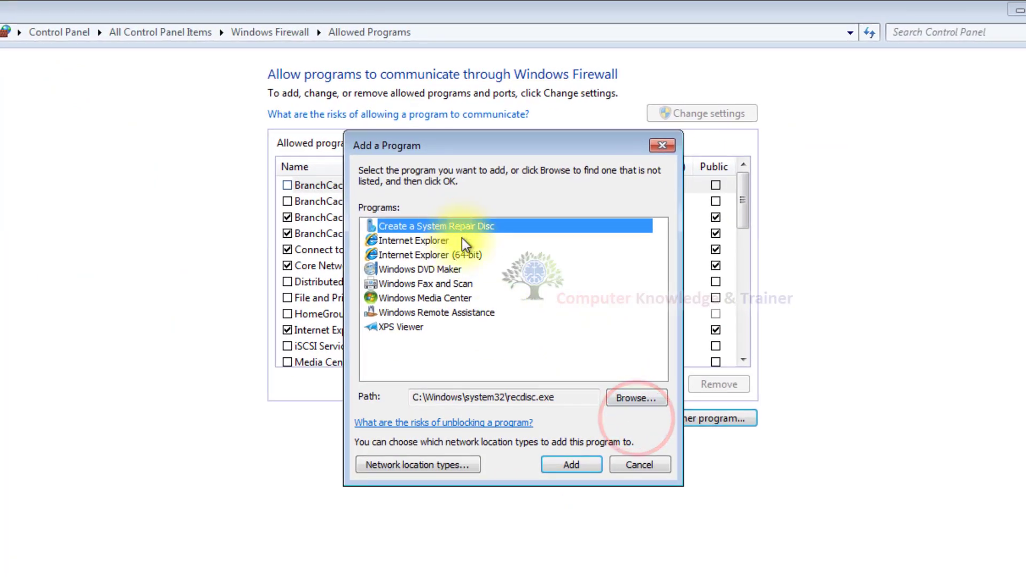
{"action": "left_click", "coordinate": [621, 396]}
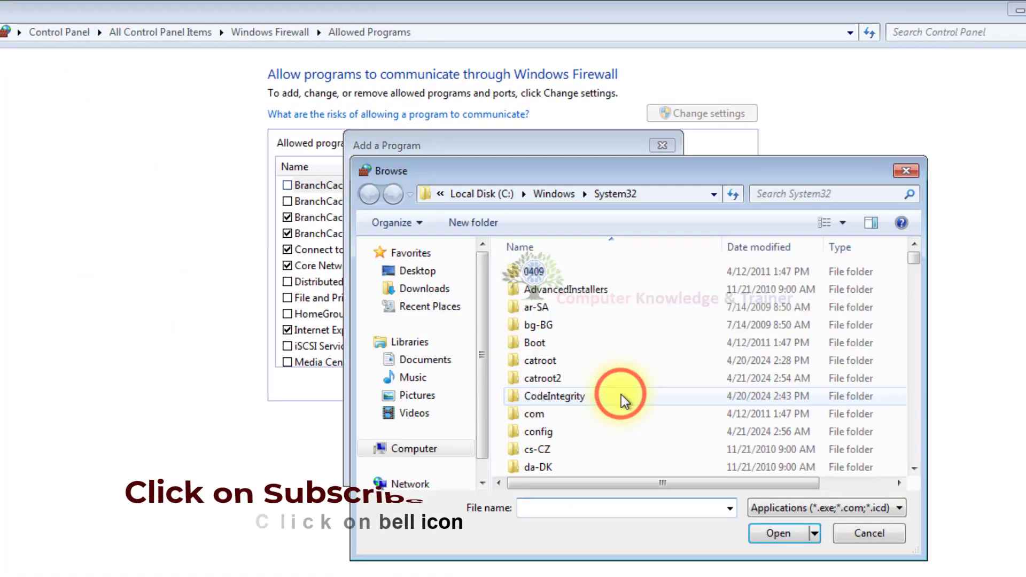
{"action": "left_click", "coordinate": [837, 531]}
{"action": "left_click", "coordinate": [660, 470]}
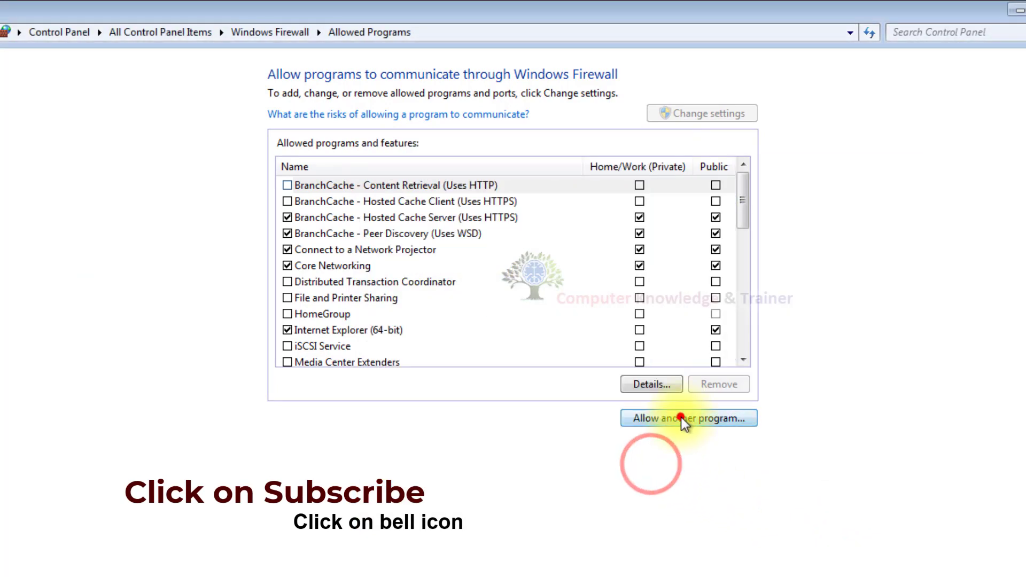
Start allowing another program and browse to the Program Files folder on Local Disk (C:)
{"action": "left_click", "coordinate": [682, 419]}
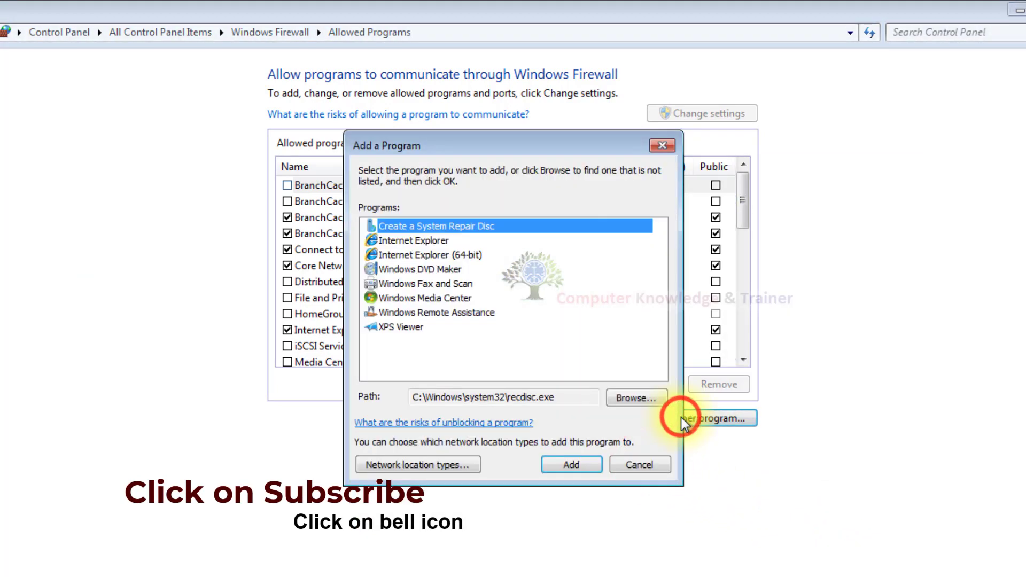
{"action": "left_click", "coordinate": [657, 399]}
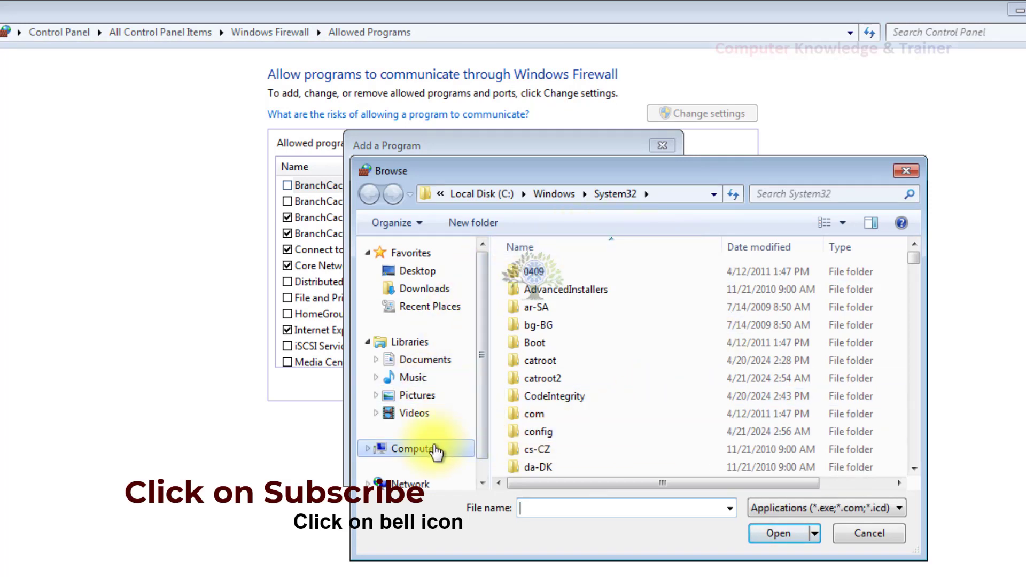
{"action": "left_click", "coordinate": [430, 449]}
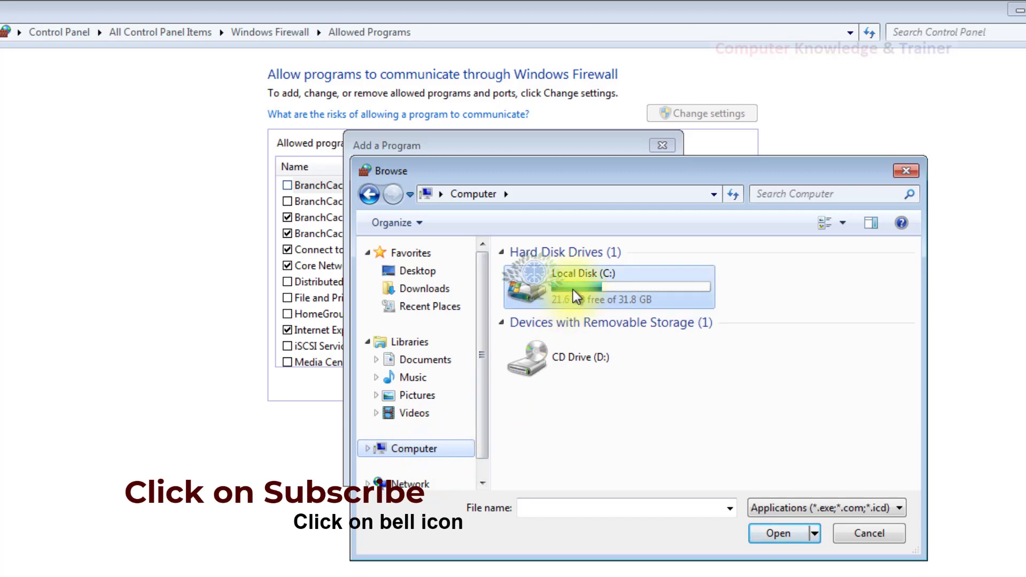
{"action": "double_click", "coordinate": [573, 289]}
{"action": "left_click", "coordinate": [571, 289]}
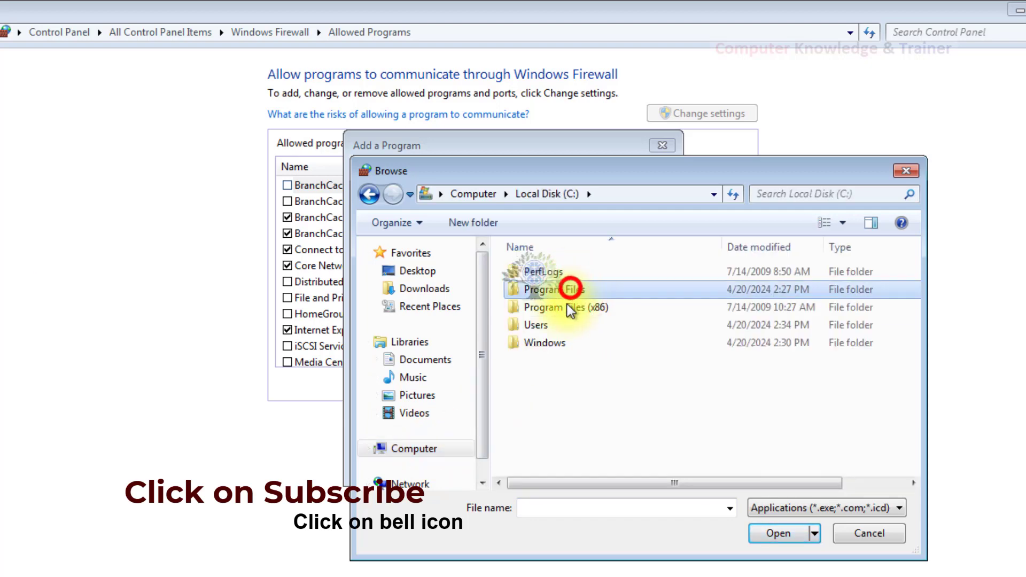
{"action": "left_click", "coordinate": [569, 308]}
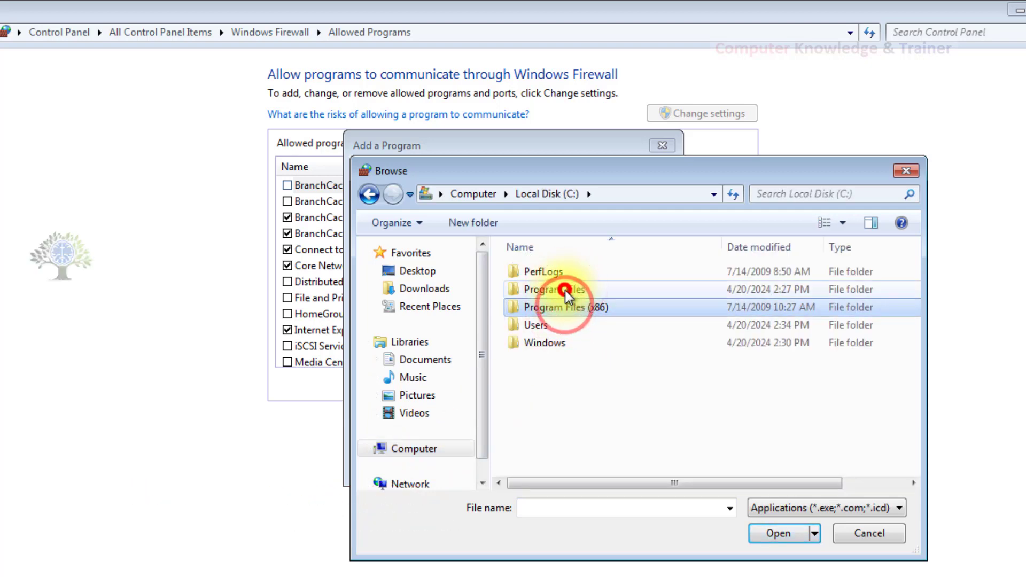
{"action": "left_click", "coordinate": [564, 290]}
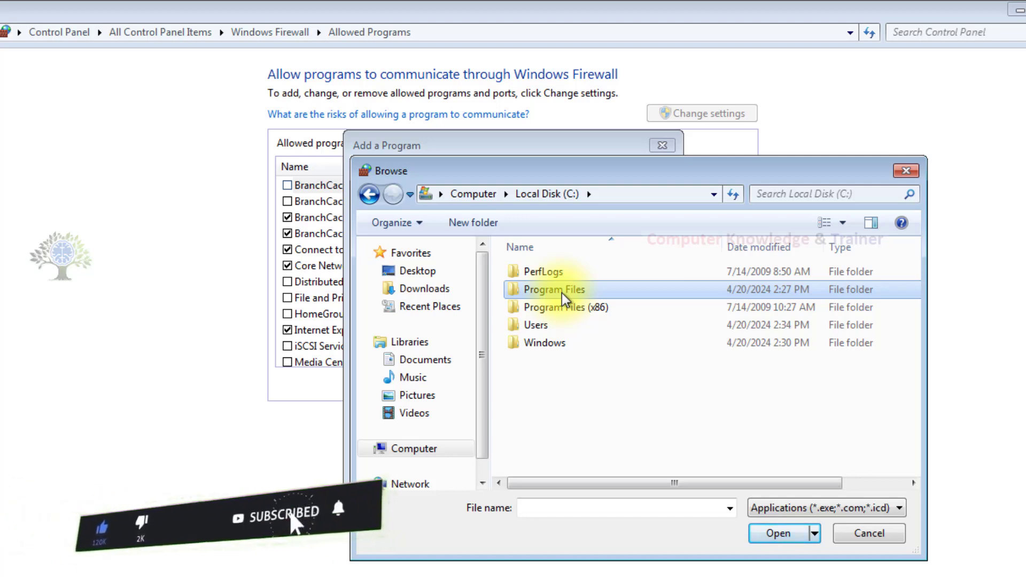
{"action": "left_click", "coordinate": [557, 307]}
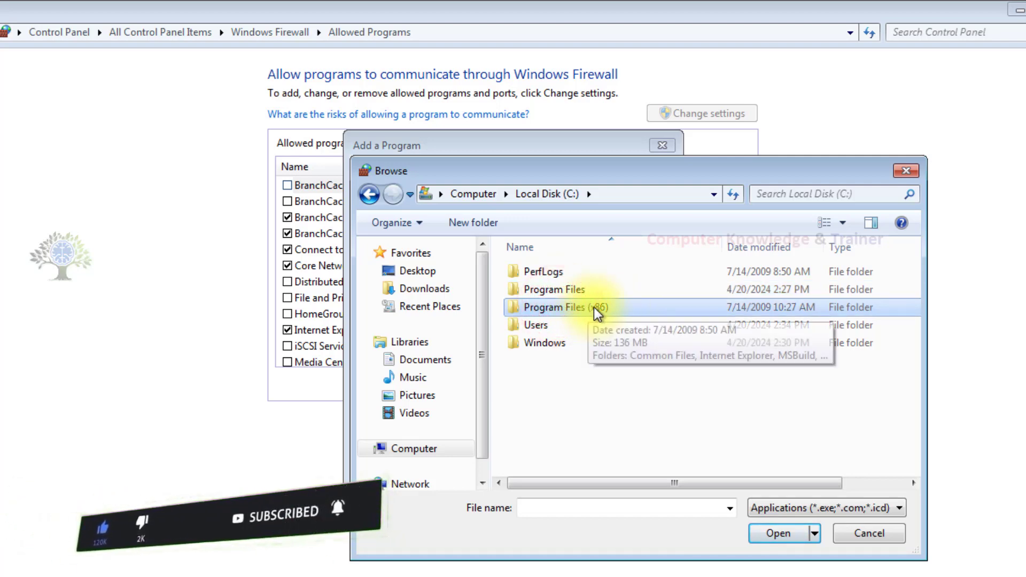
{"action": "left_click", "coordinate": [580, 291]}
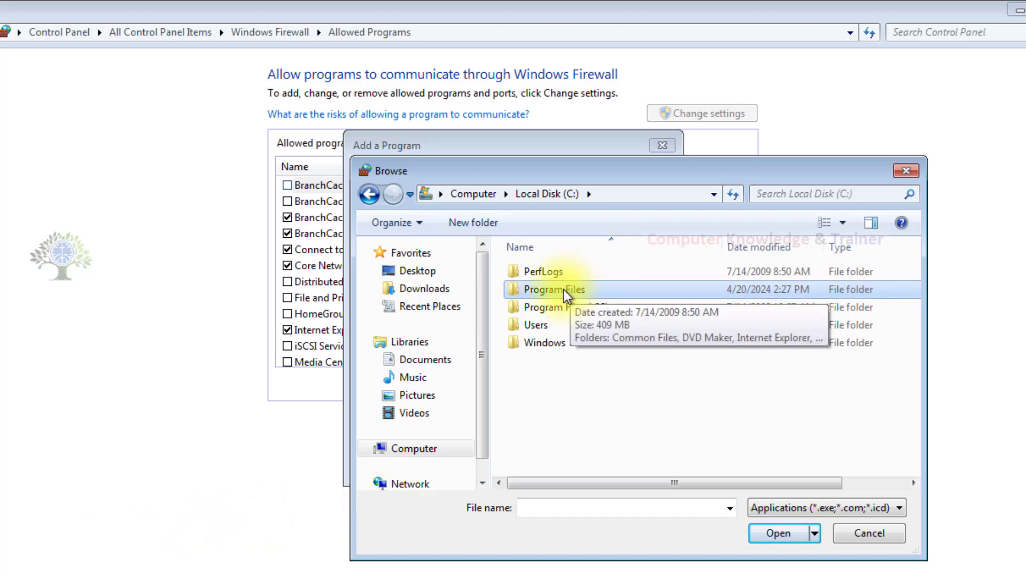
{"action": "double_click", "coordinate": [567, 295]}
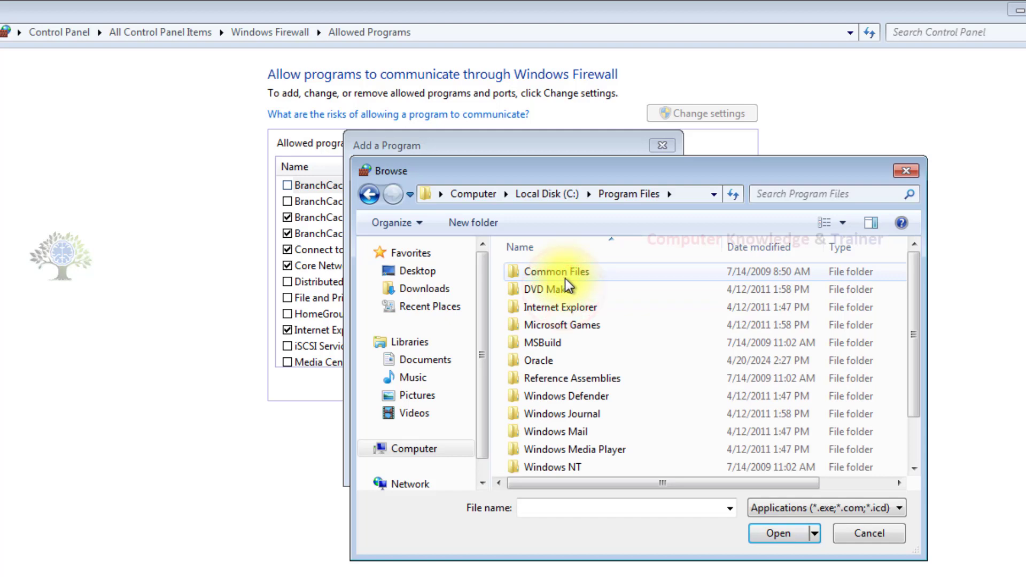
Choose the wab application from the Windows Mail folder and select Windows Contacts among the programs to add
{"action": "scroll", "coordinate": [568, 285], "scroll_direction": "down", "scroll_amount": 1}
{"action": "double_click", "coordinate": [561, 376]}
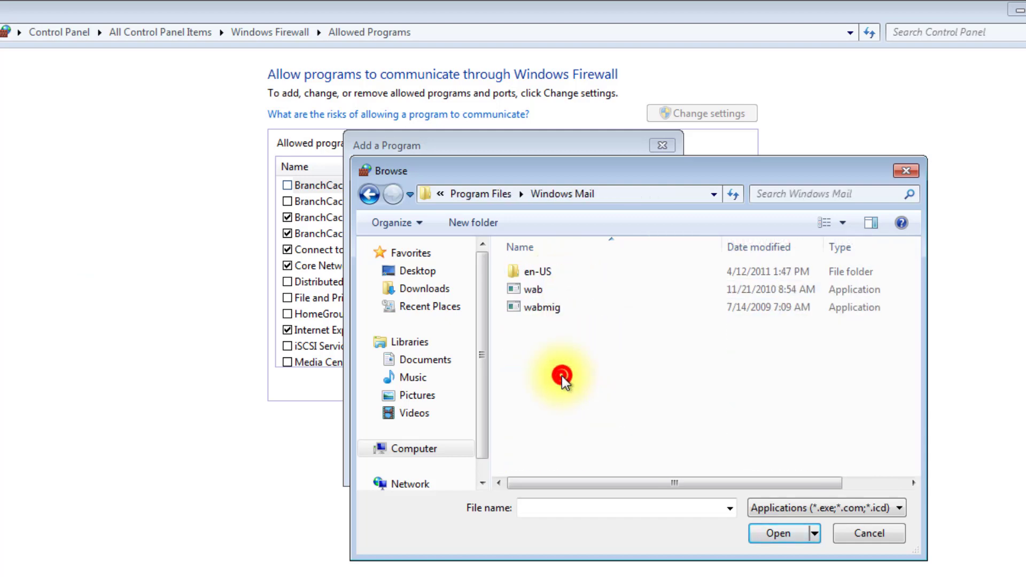
{"action": "left_click", "coordinate": [572, 296]}
{"action": "left_click", "coordinate": [762, 532]}
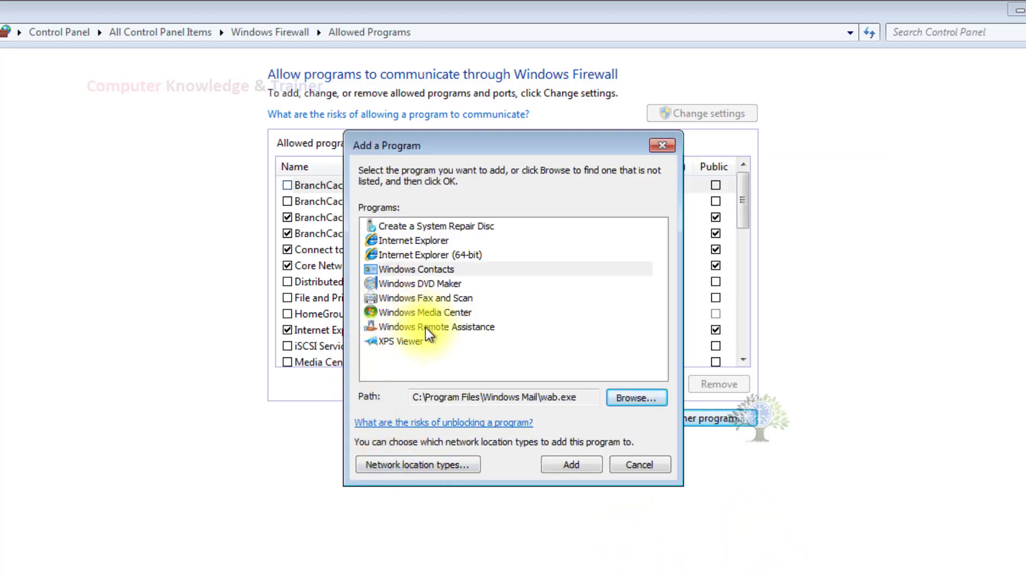
{"action": "left_click", "coordinate": [409, 271]}
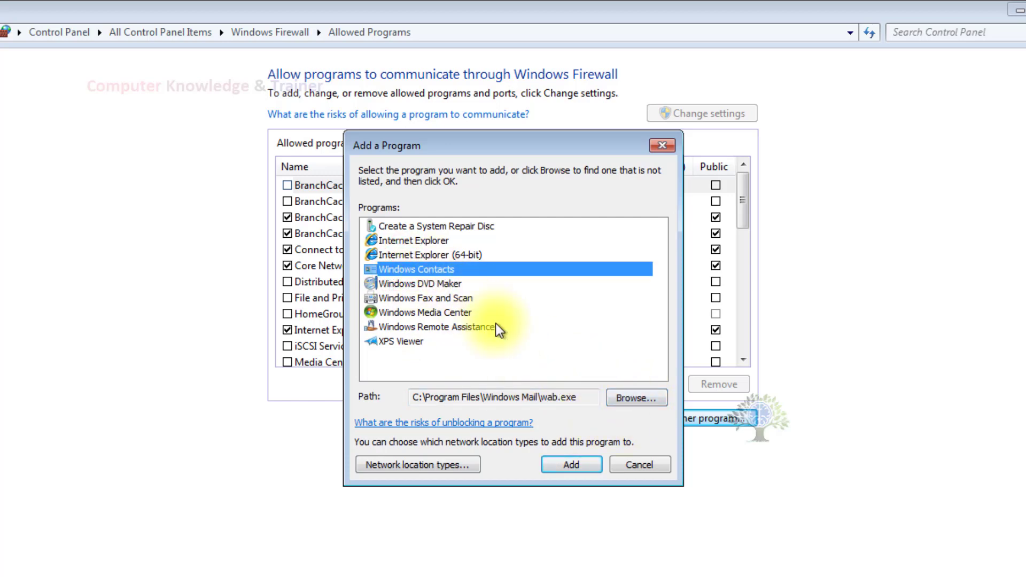
{"action": "left_click", "coordinate": [626, 400]}
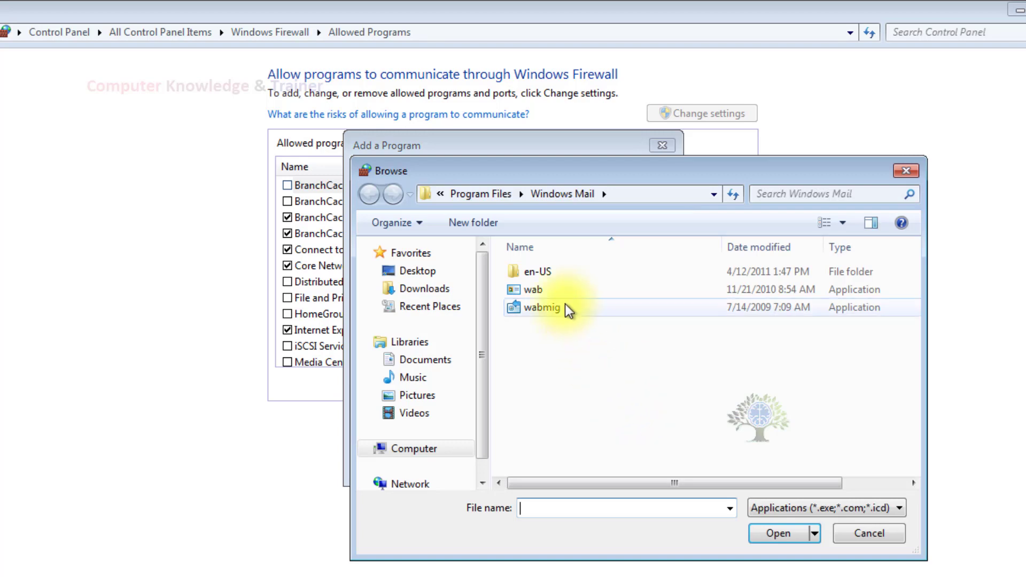
{"action": "left_click", "coordinate": [560, 289]}
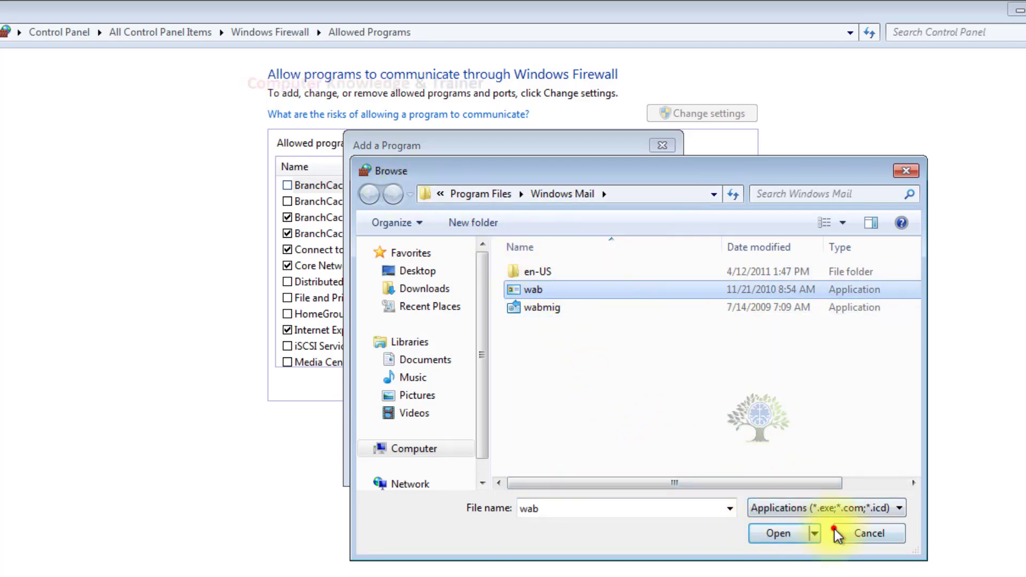
{"action": "left_click", "coordinate": [809, 533]}
Browse for another program again, going to the Program Files folder on Local Disk (C:)
{"action": "left_click", "coordinate": [620, 402]}
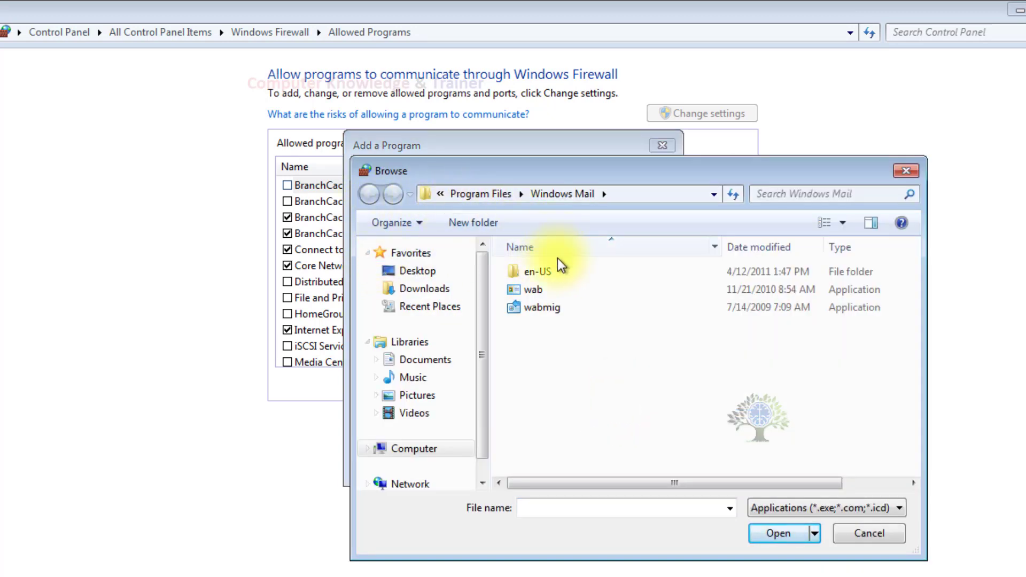
{"action": "left_click", "coordinate": [419, 344]}
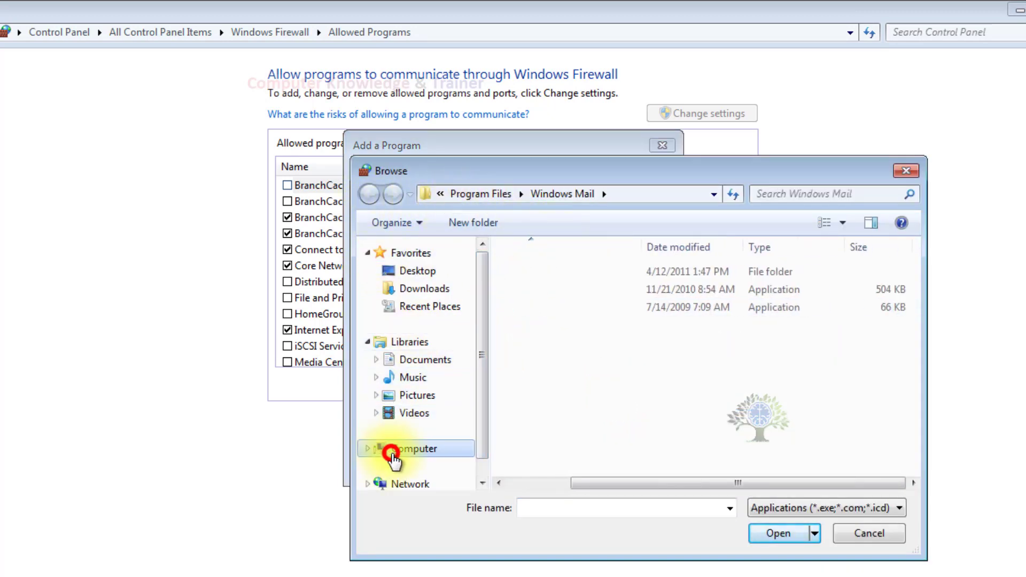
{"action": "left_click", "coordinate": [392, 454]}
{"action": "double_click", "coordinate": [586, 296]}
{"action": "double_click", "coordinate": [586, 296]}
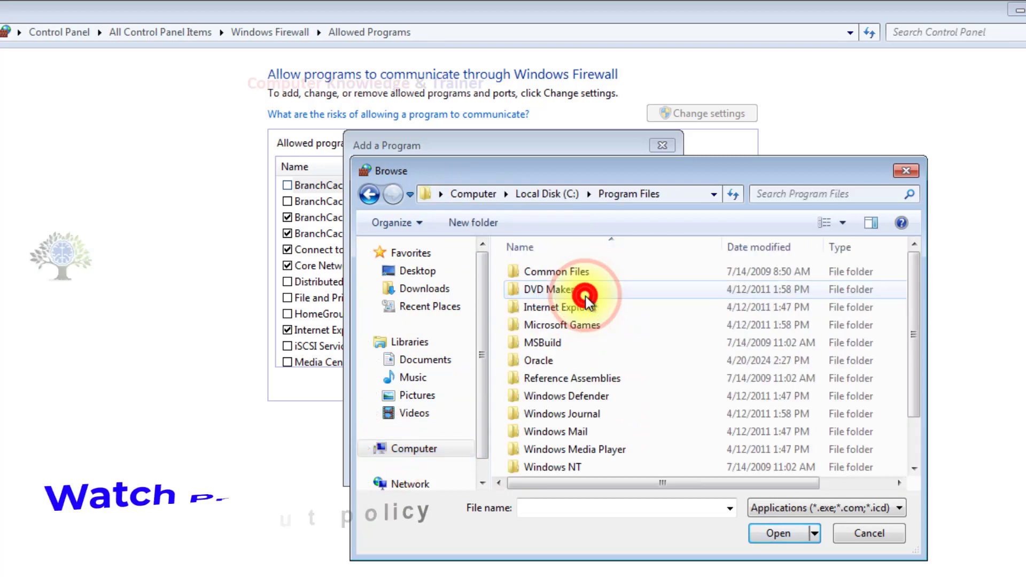
Look through the Oracle, Common Files and Microsoft Shared folders under Program Files for a program to allow
{"action": "scroll", "coordinate": [586, 296], "scroll_direction": "down", "scroll_amount": 1}
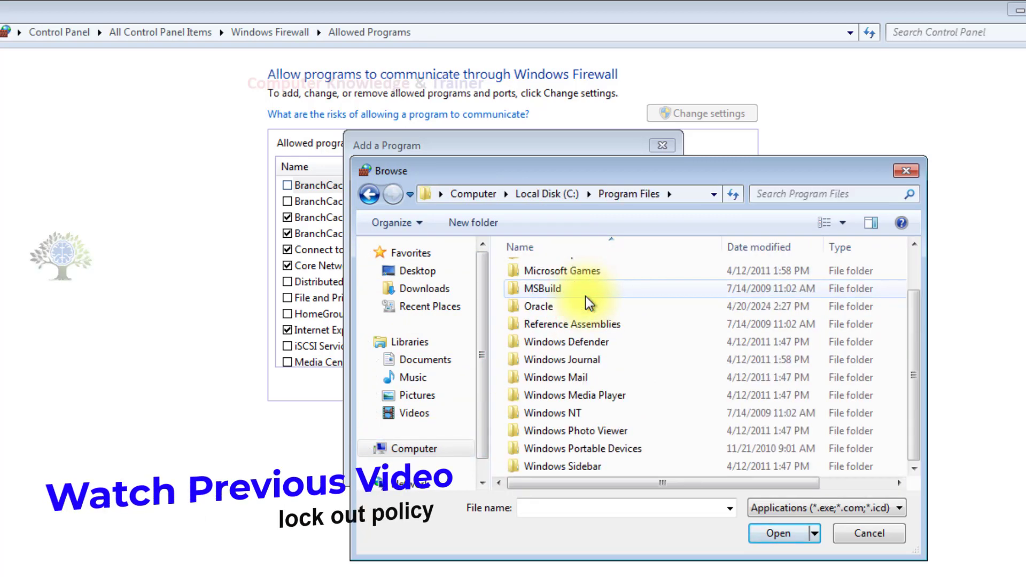
{"action": "left_click", "coordinate": [574, 401]}
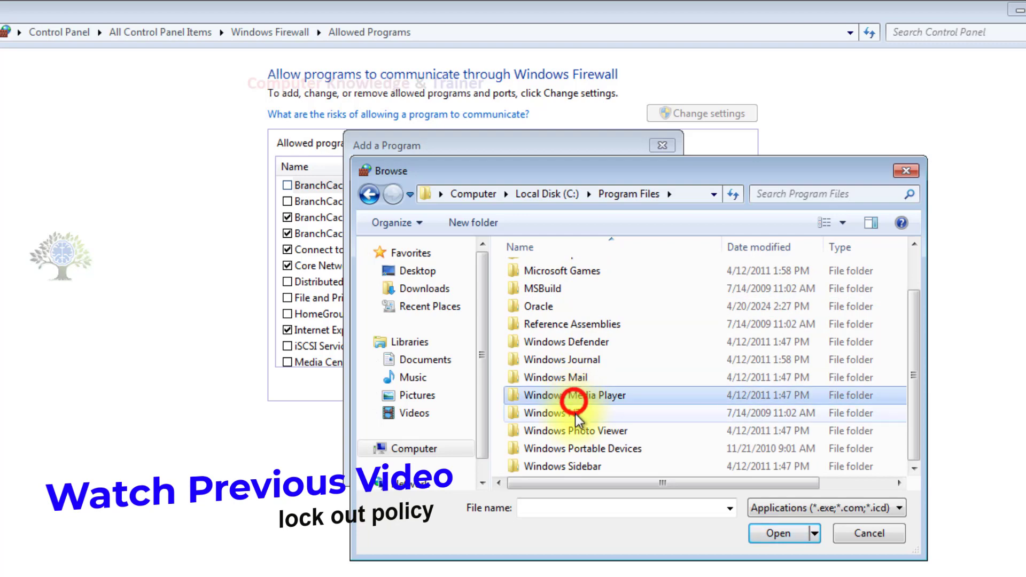
{"action": "scroll", "coordinate": [567, 450], "scroll_direction": "up", "scroll_amount": 1}
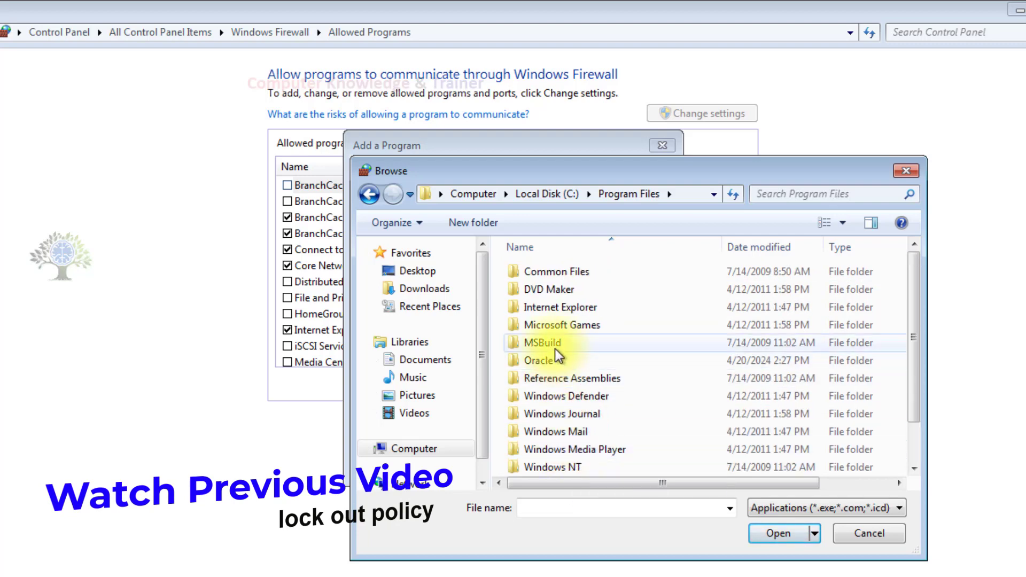
{"action": "left_click", "coordinate": [551, 365]}
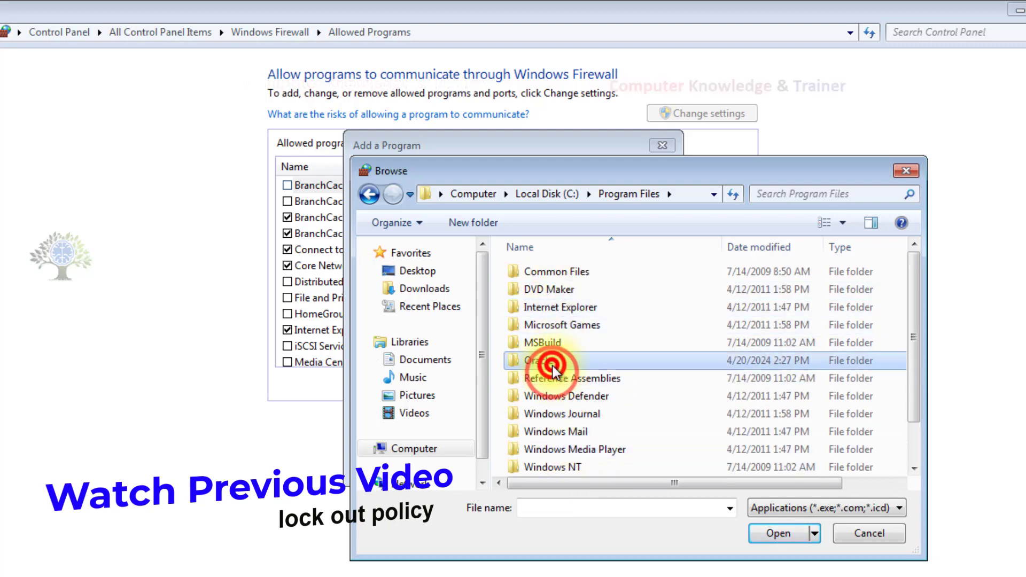
{"action": "double_click", "coordinate": [552, 366]}
{"action": "left_click", "coordinate": [362, 193]}
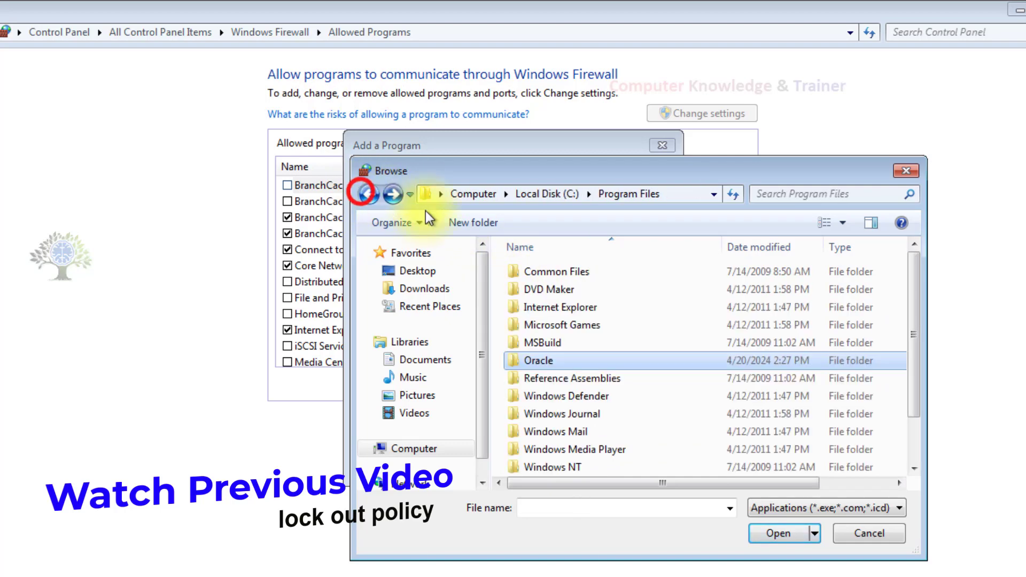
{"action": "double_click", "coordinate": [577, 275]}
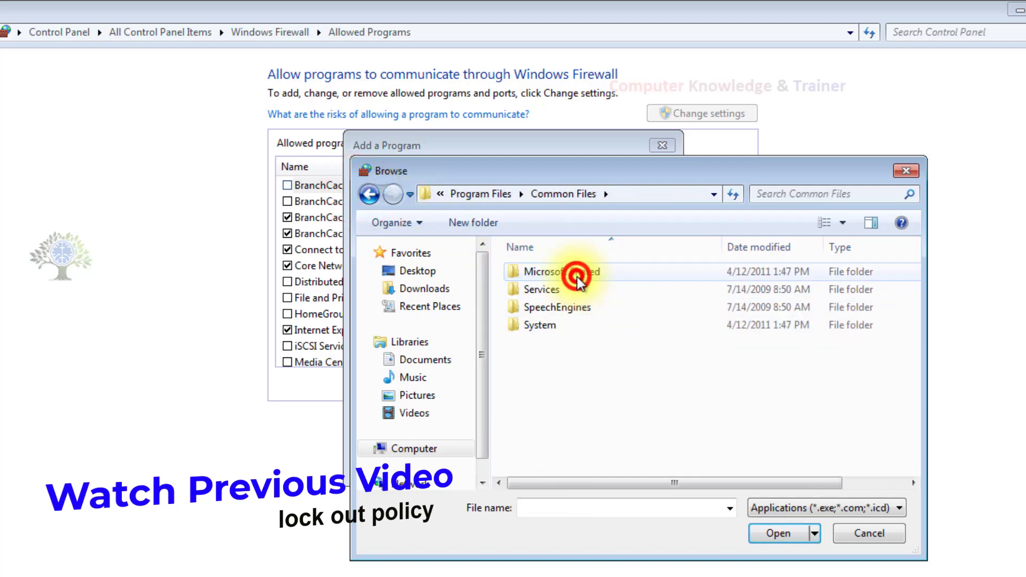
{"action": "double_click", "coordinate": [577, 276]}
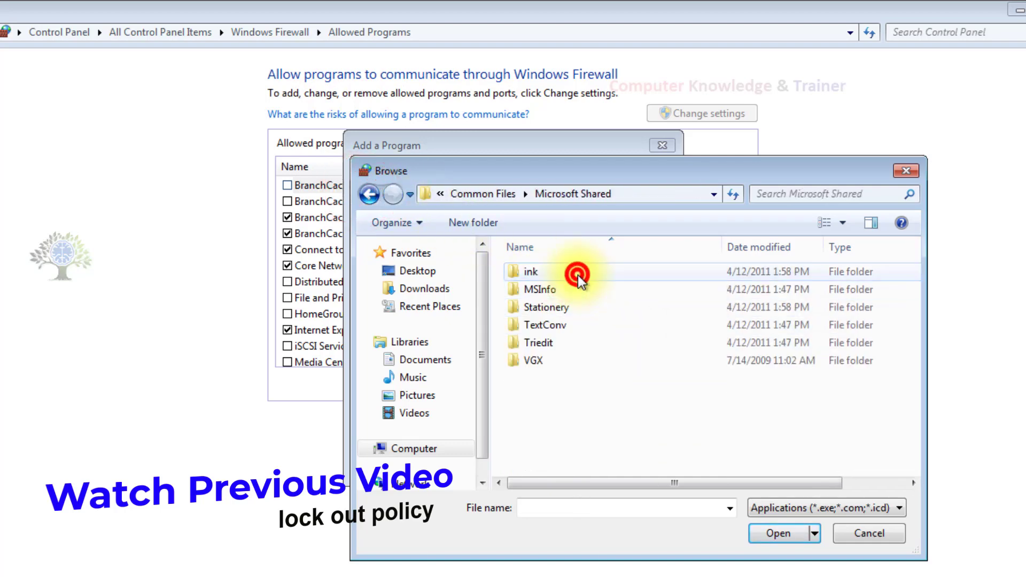
{"action": "left_click", "coordinate": [374, 190]}
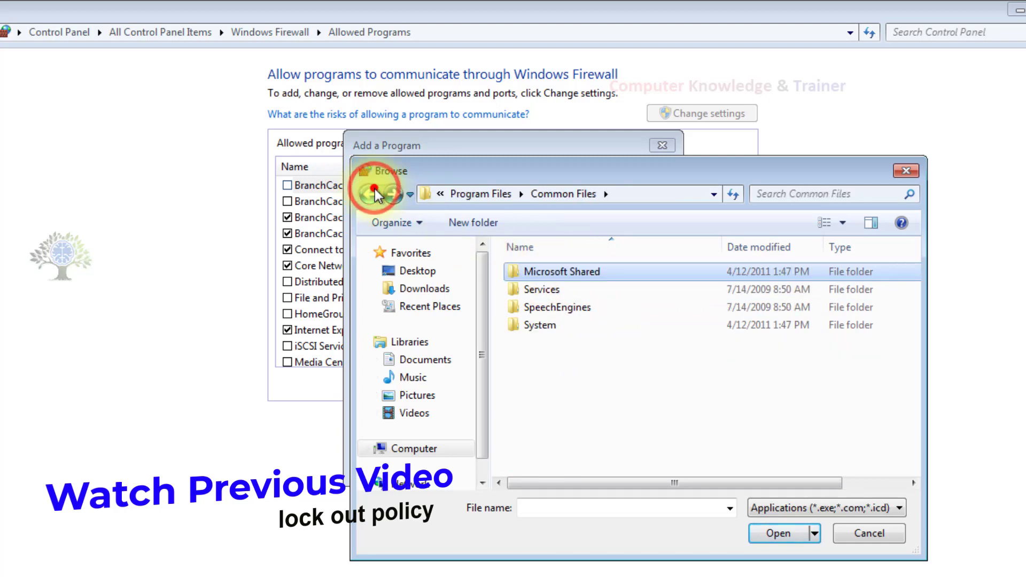
{"action": "left_click", "coordinate": [374, 189]}
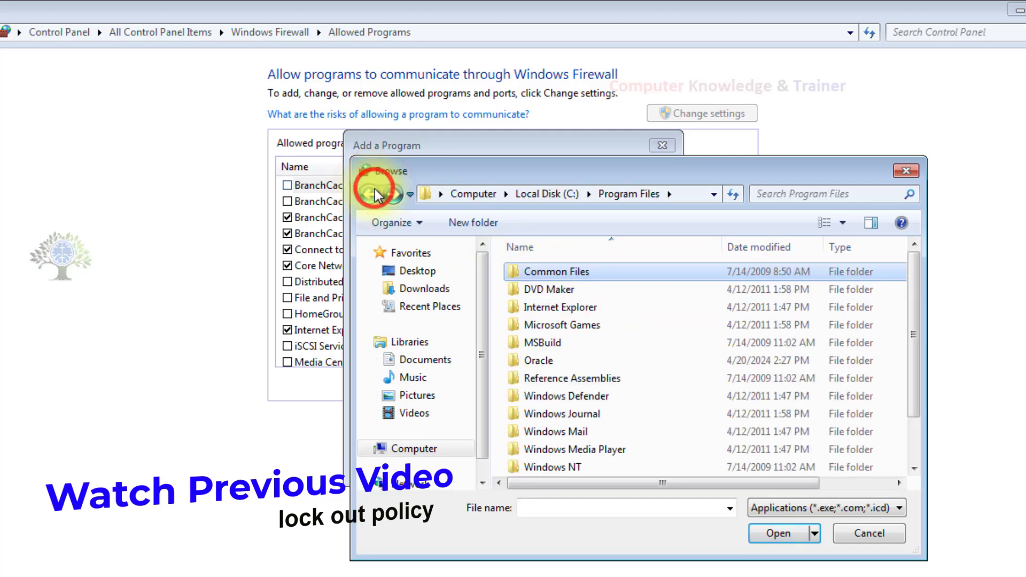
Choose the MSASCui application from the Windows Defender folder and add Windows Defender User Interface to the allowed programs
{"action": "double_click", "coordinate": [573, 396]}
{"action": "left_click", "coordinate": [557, 307]}
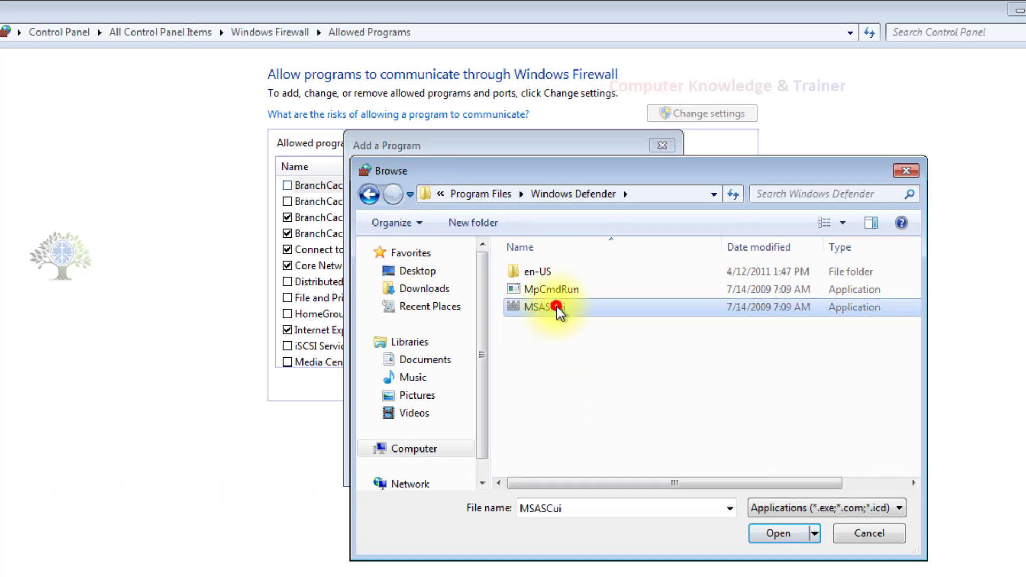
{"action": "double_click", "coordinate": [557, 306]}
{"action": "left_click", "coordinate": [424, 269]}
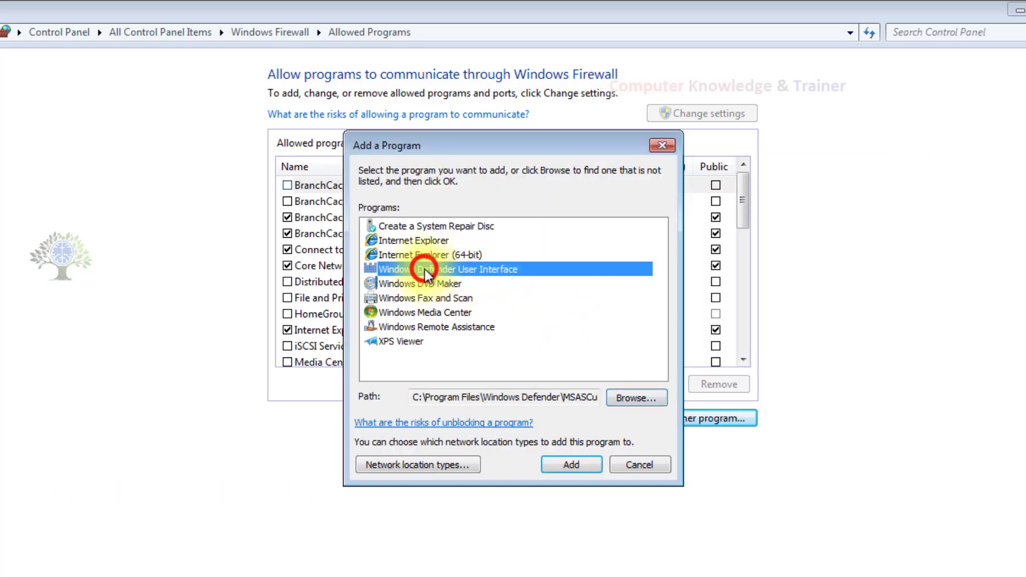
{"action": "left_click", "coordinate": [569, 466]}
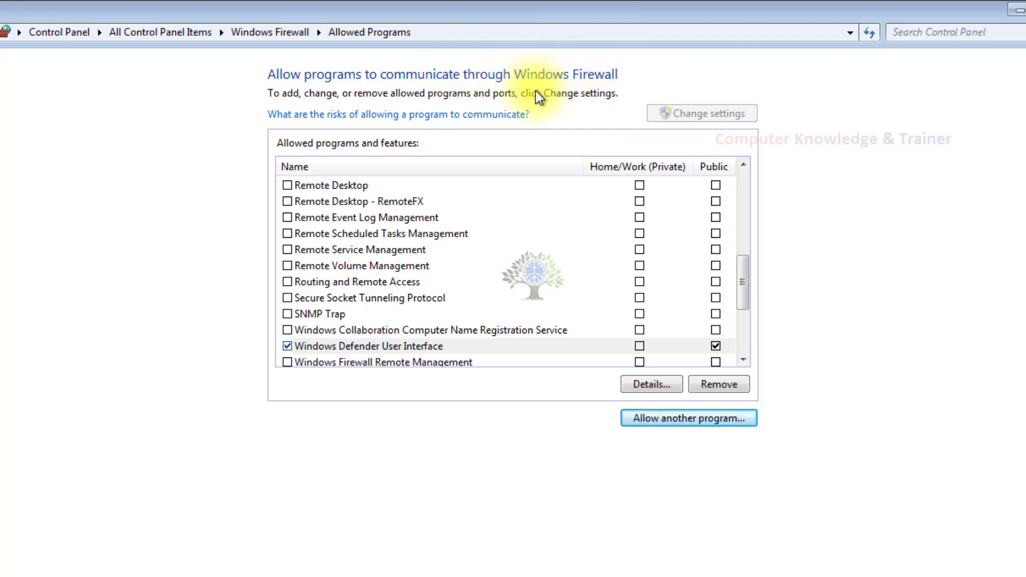
Allow Windows Defender User Interface on Home/Work (Private) networks as well and save the allowed programs settings
{"action": "left_click", "coordinate": [639, 346]}
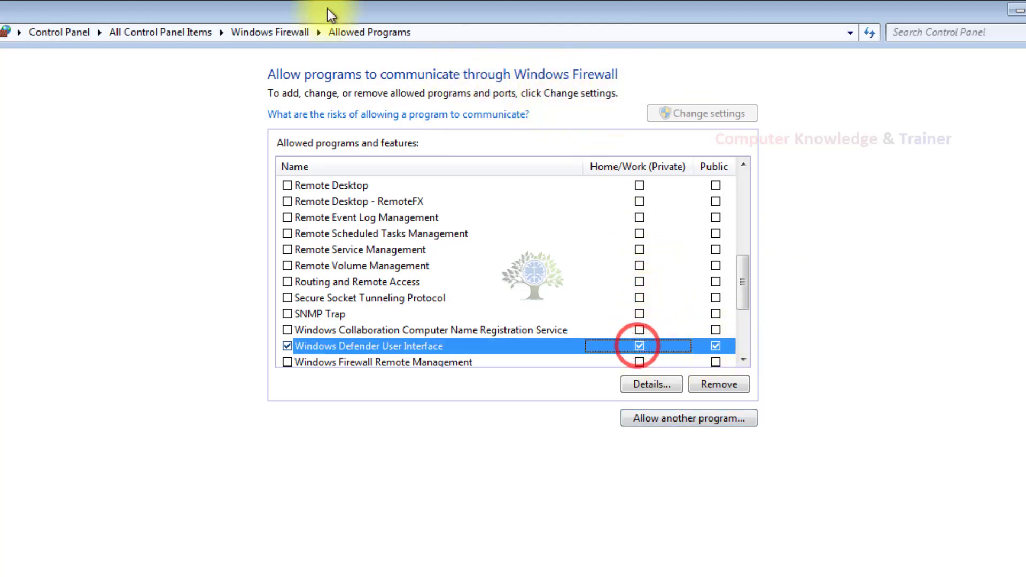
{"action": "left_click", "coordinate": [663, 454]}
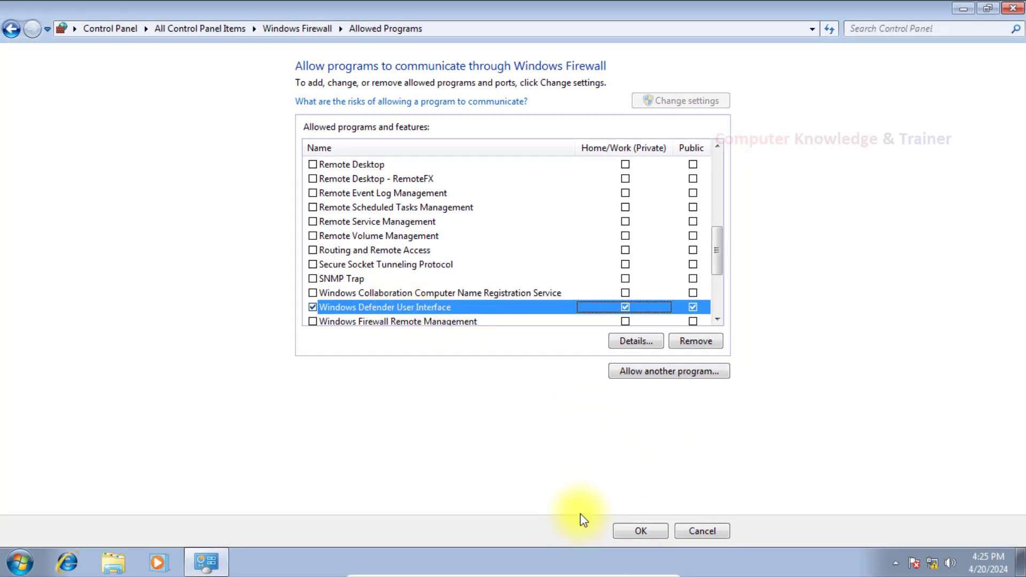
{"action": "left_click", "coordinate": [617, 524]}
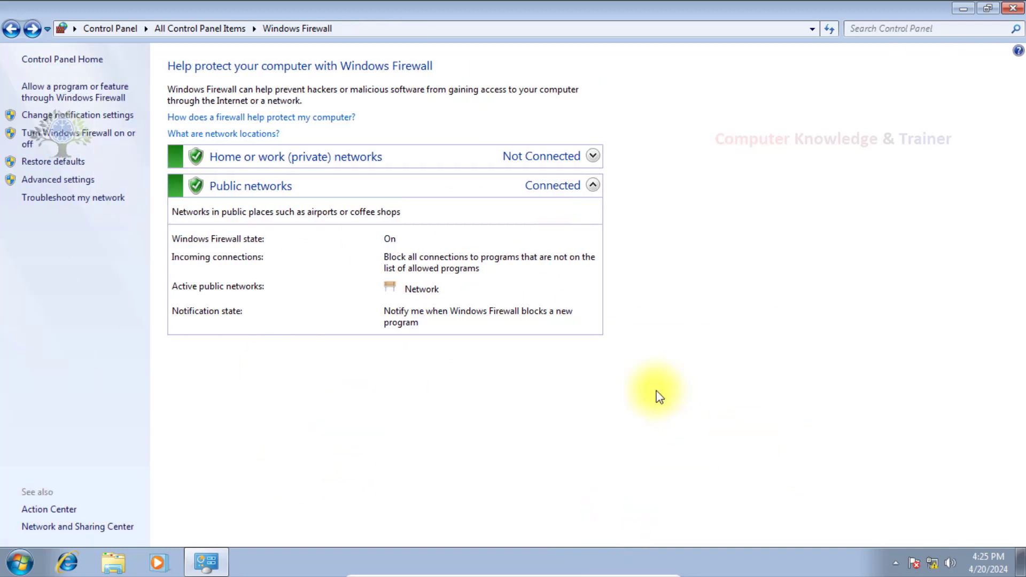
{"action": "key", "text": "alt+Tab"}
{"action": "key", "text": "alt+Tab"}
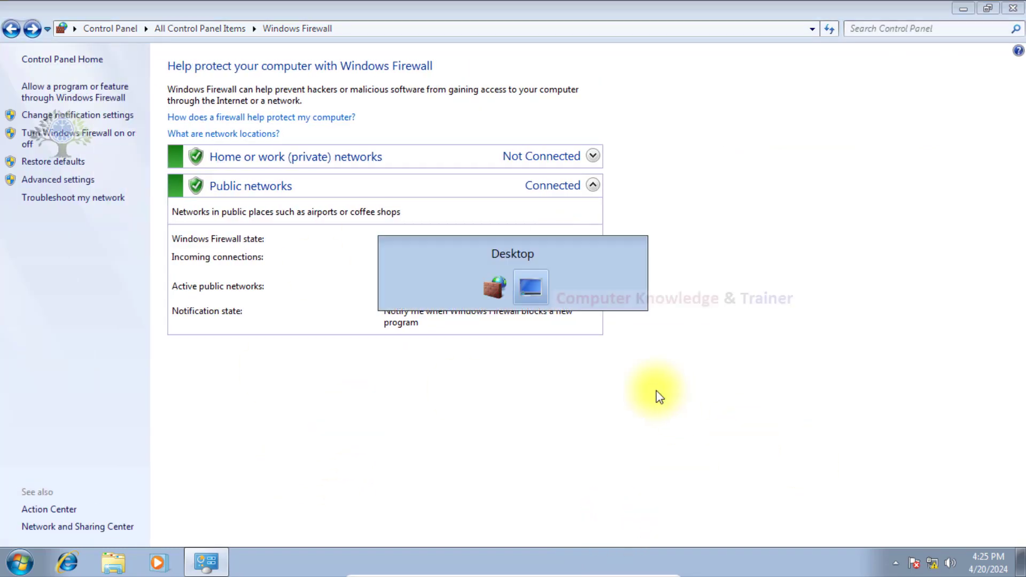
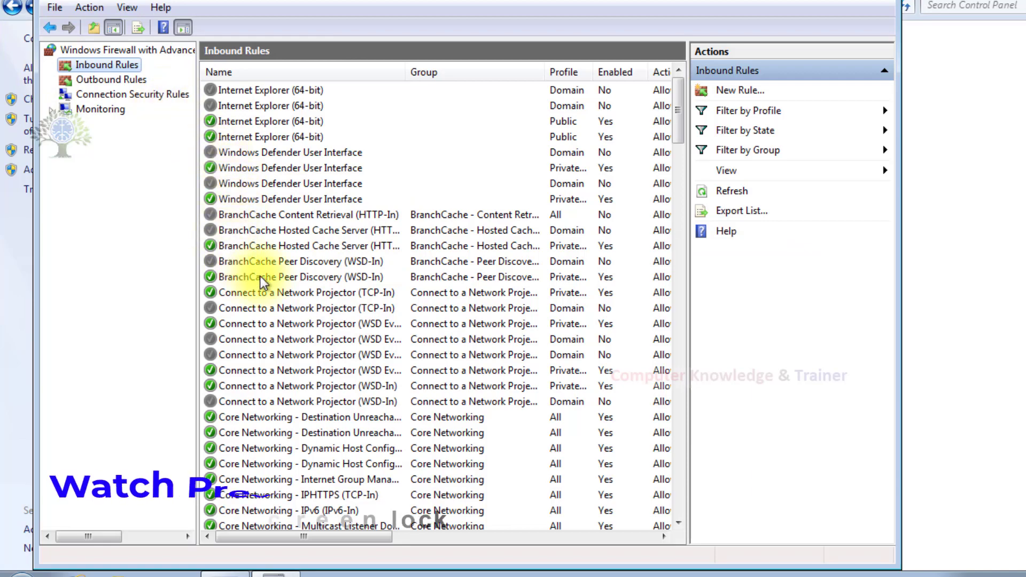
Review the outbound rules and the inbound rules, picking out BranchCache Peer Discovery (WSD-Out) and an Internet Explorer (64-bit) rule
{"action": "left_click", "coordinate": [105, 79]}
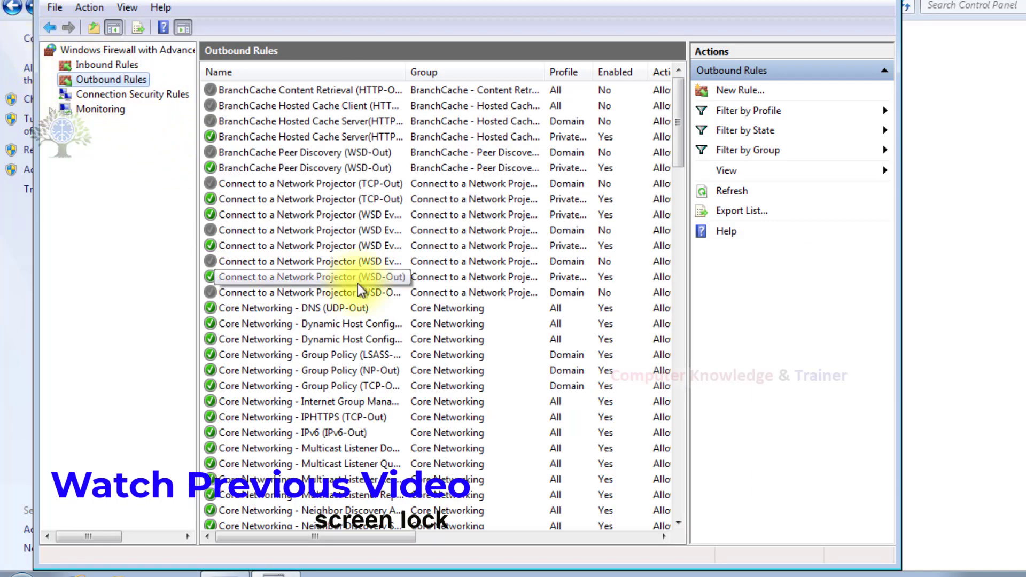
{"action": "left_click", "coordinate": [289, 168]}
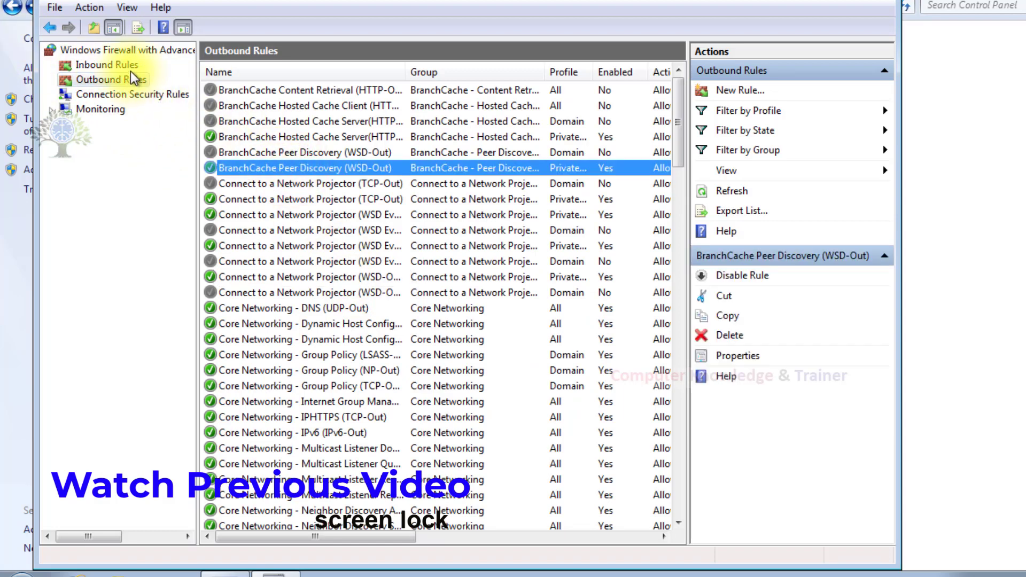
{"action": "left_click", "coordinate": [118, 65]}
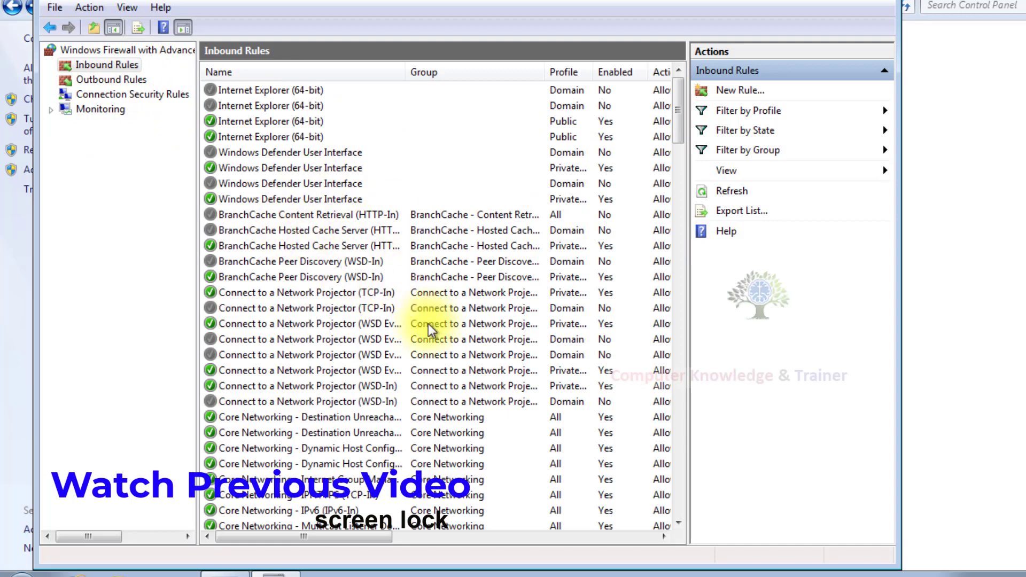
{"action": "left_click", "coordinate": [235, 111]}
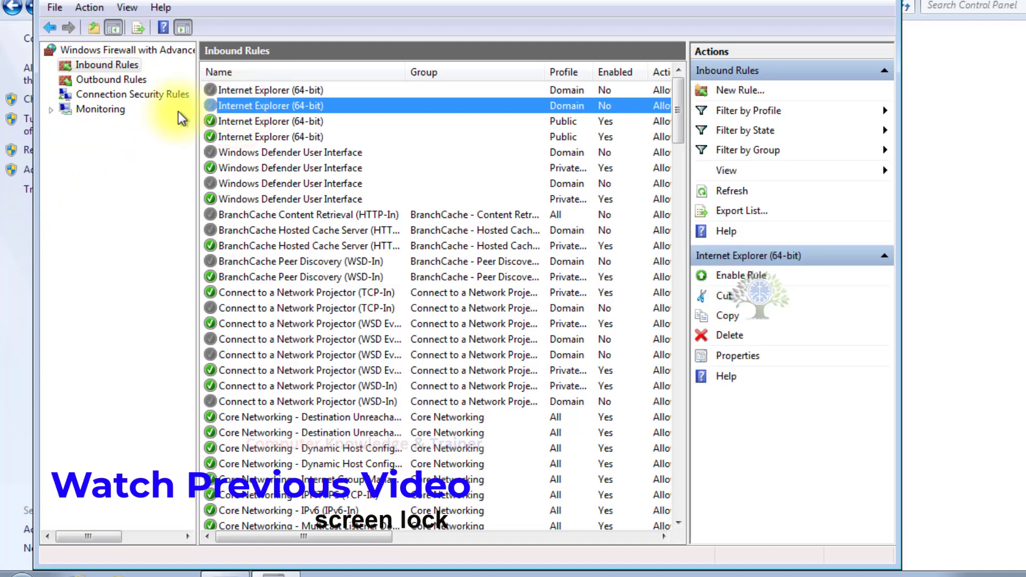
{"action": "left_click", "coordinate": [133, 155]}
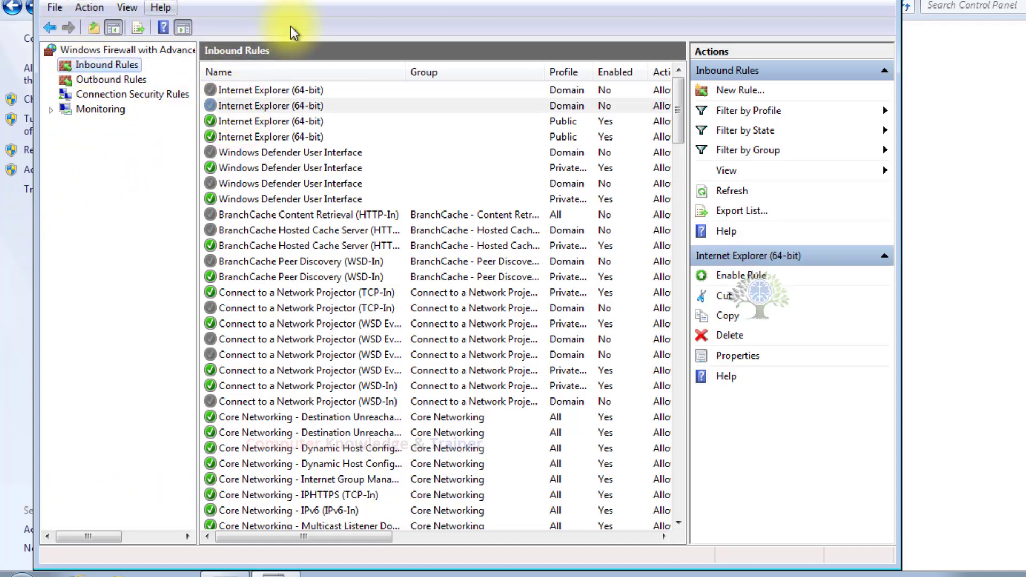
Start a new inbound rule, look at the Port and Predefined rule types, and continue with Program as the type
{"action": "left_click", "coordinate": [700, 89]}
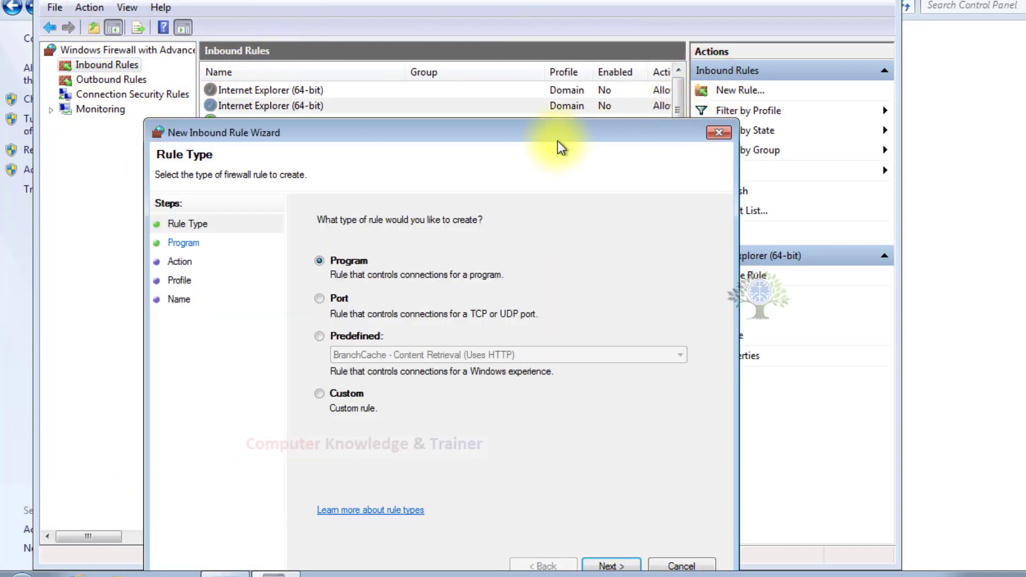
{"action": "left_click_drag", "start_coordinate": [399, 130], "coordinate": [463, 49]}
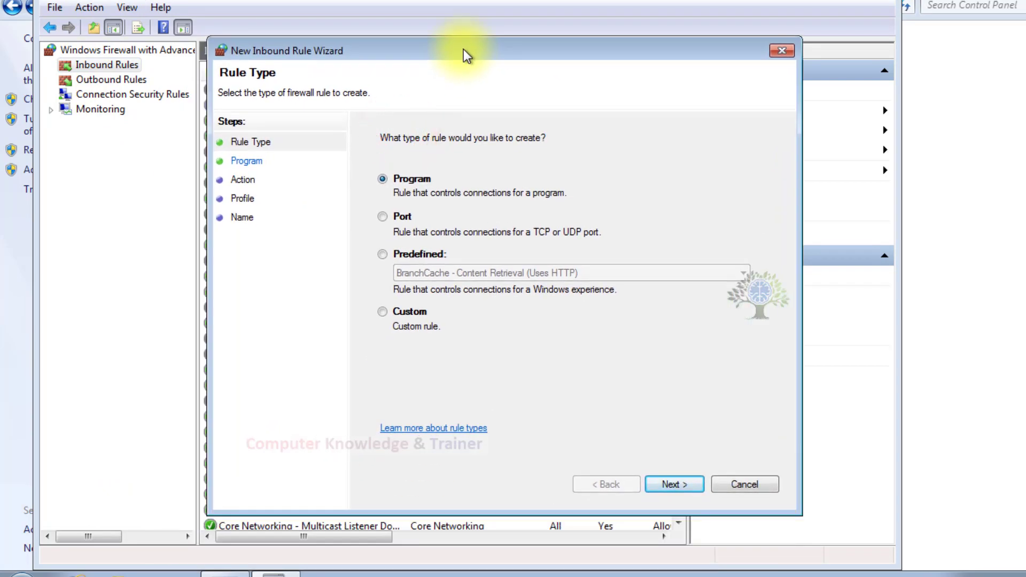
{"action": "left_click", "coordinate": [388, 217]}
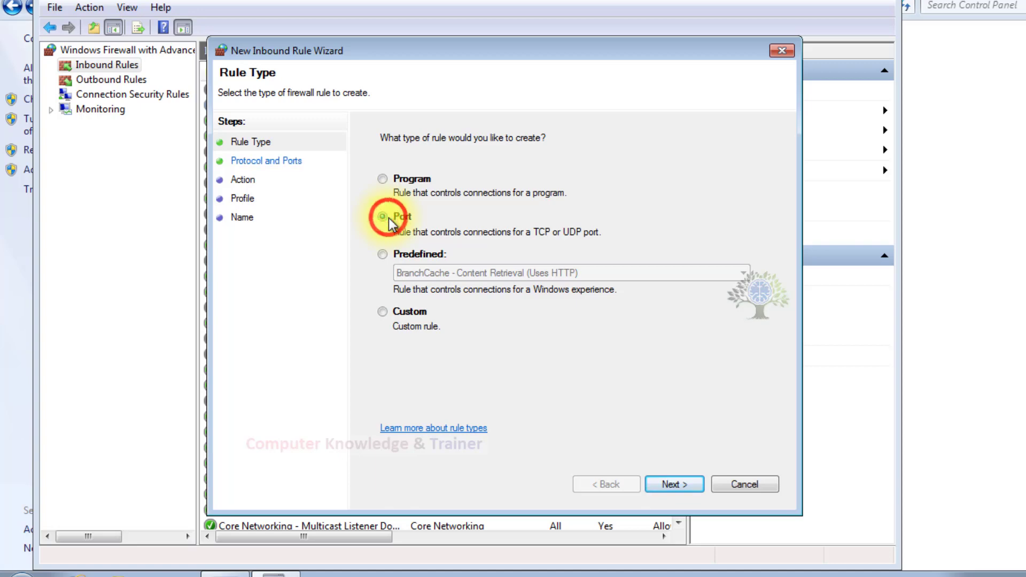
{"action": "left_click", "coordinate": [383, 254]}
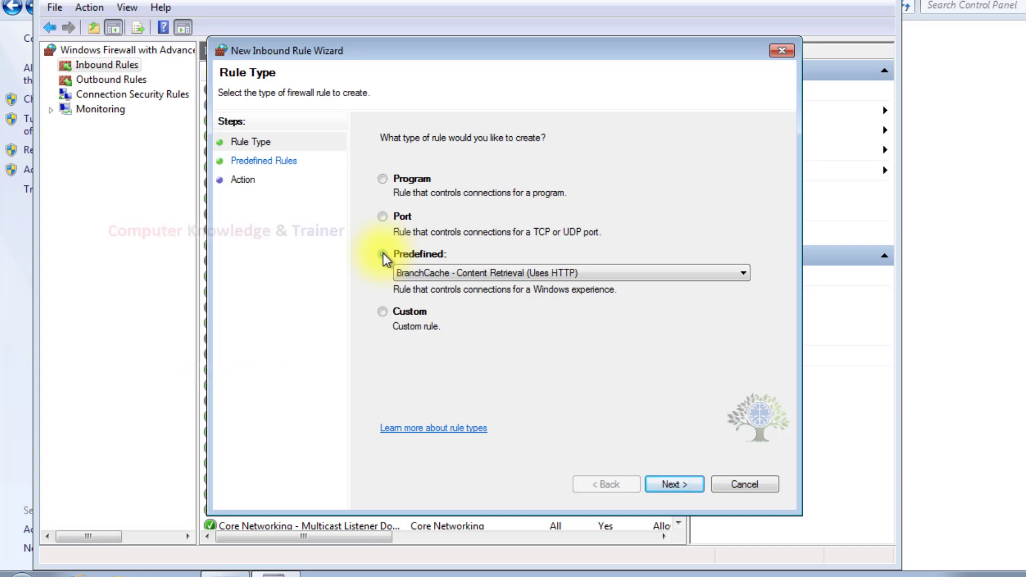
{"action": "left_click", "coordinate": [384, 253]}
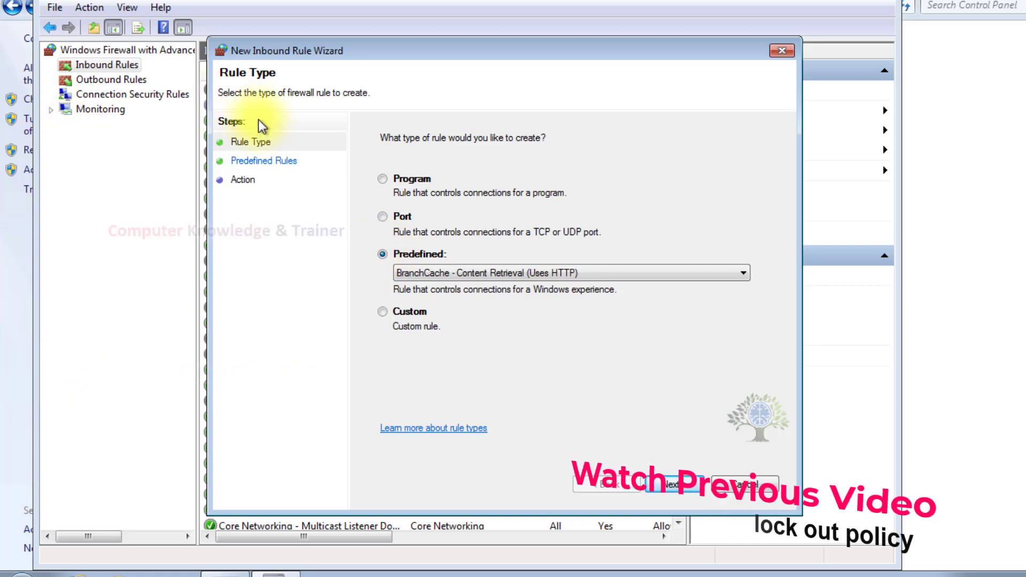
{"action": "left_click", "coordinate": [379, 214]}
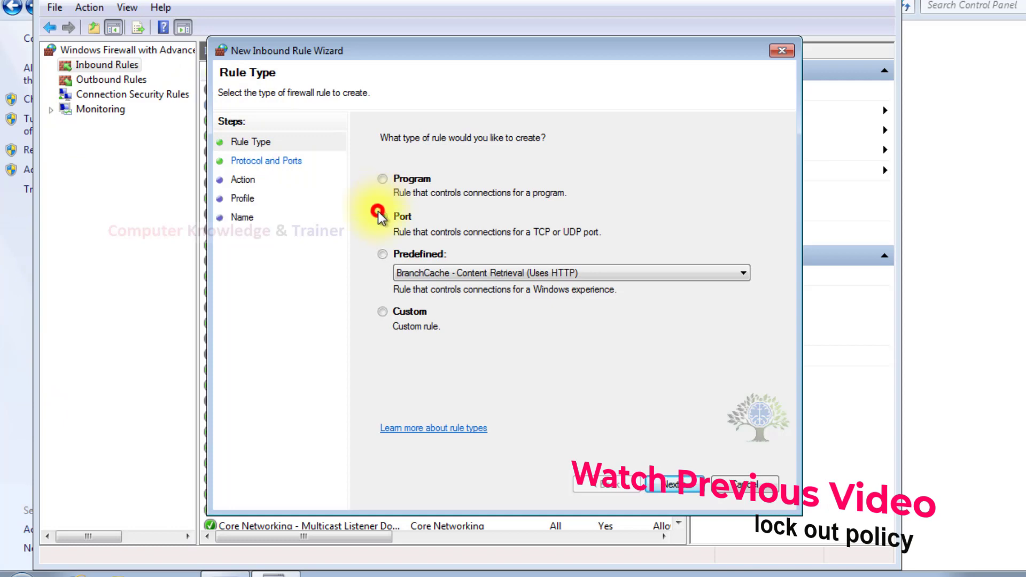
{"action": "left_click", "coordinate": [388, 181]}
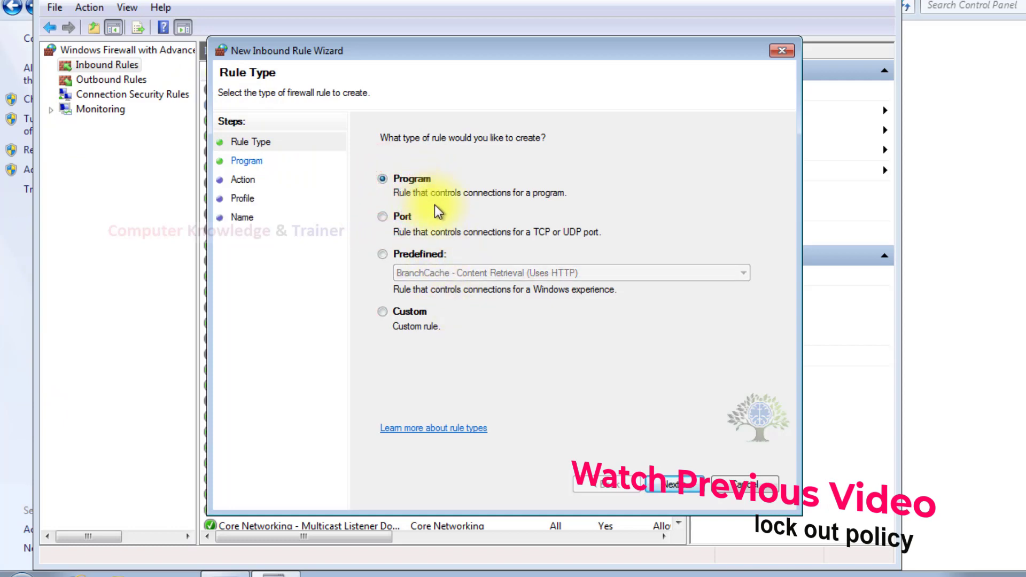
{"action": "left_click", "coordinate": [678, 485]}
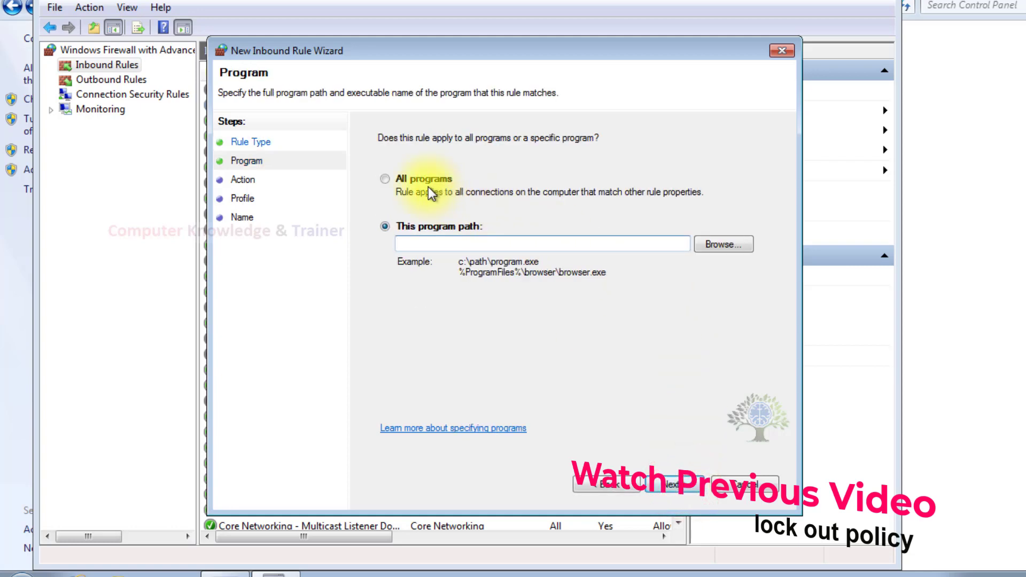
Browse for the rule's program and open the Windows Media Player folder in Program Files on Local Disk (C:)
{"action": "left_click", "coordinate": [736, 251]}
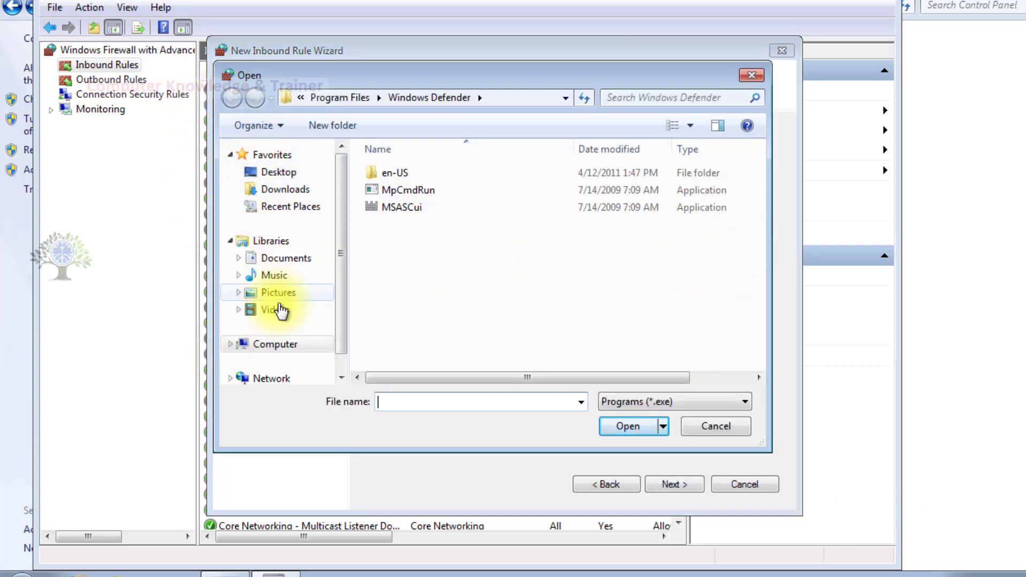
{"action": "left_click", "coordinate": [268, 343]}
{"action": "double_click", "coordinate": [420, 128]}
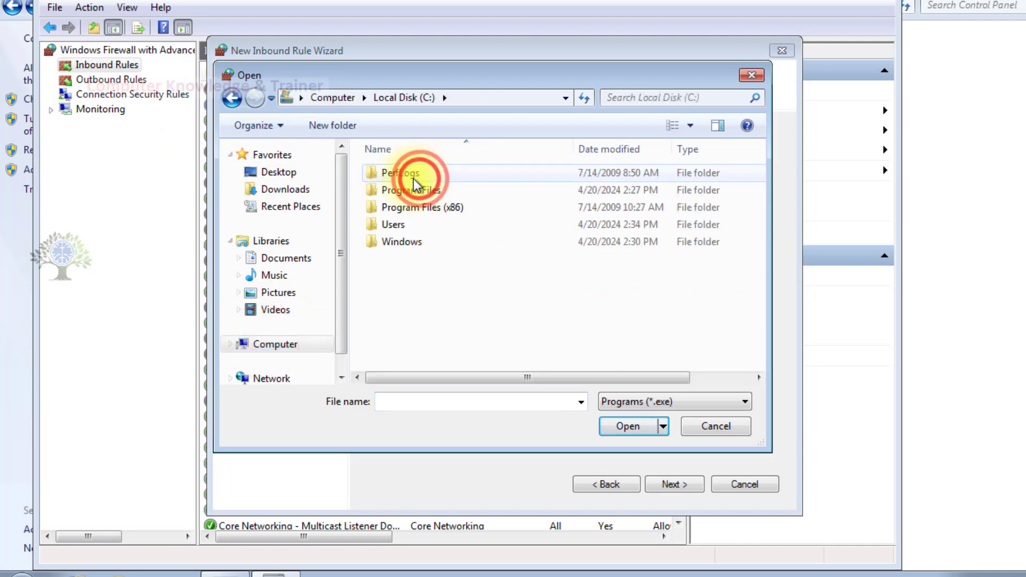
{"action": "double_click", "coordinate": [409, 190]}
{"action": "scroll", "coordinate": [422, 275], "scroll_direction": "down", "scroll_amount": 1}
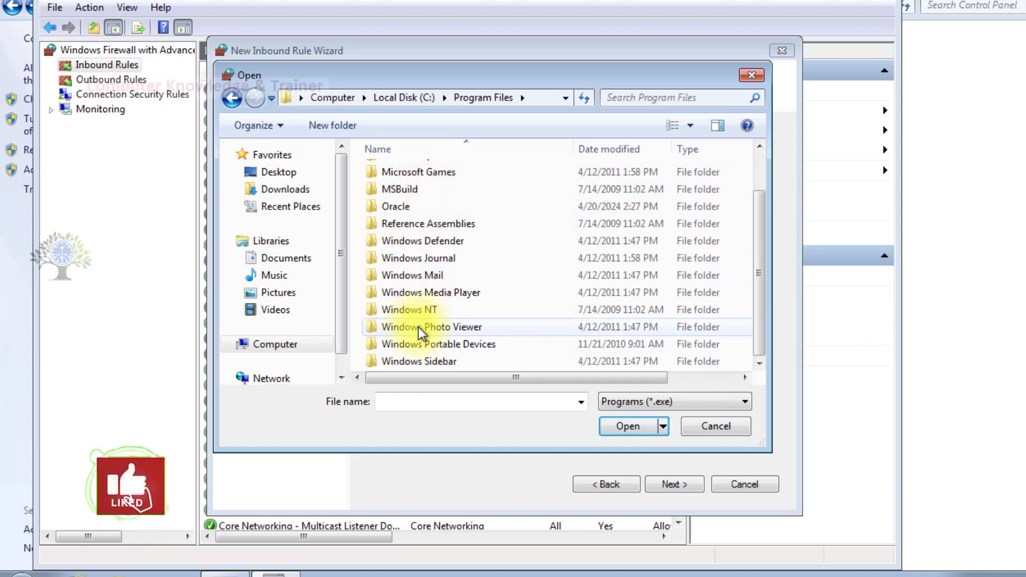
{"action": "double_click", "coordinate": [425, 297]}
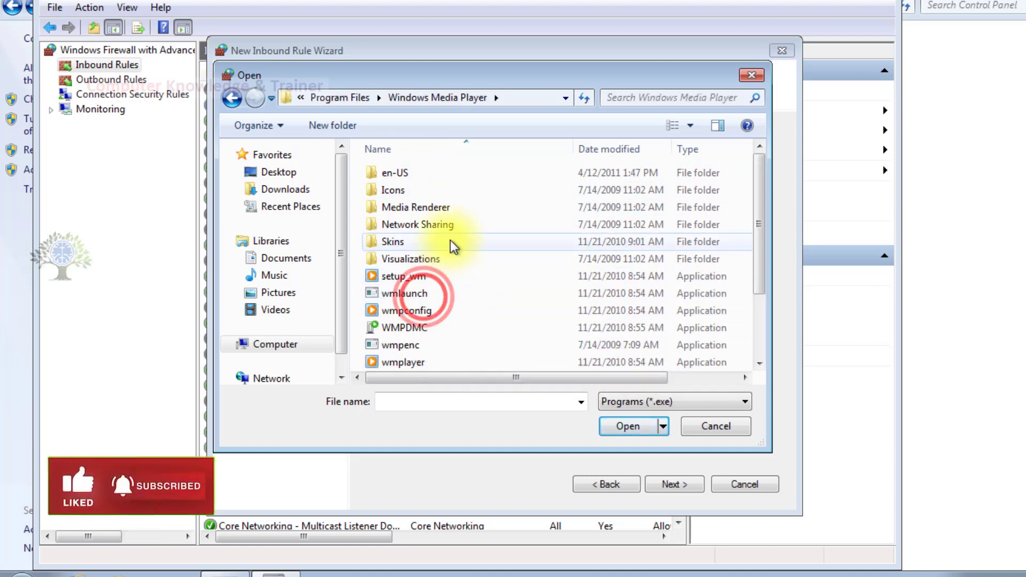
Choose the wmplayer application as the program path for the rule and continue to the rule's action
{"action": "scroll", "coordinate": [450, 241], "scroll_direction": "down", "scroll_amount": 2}
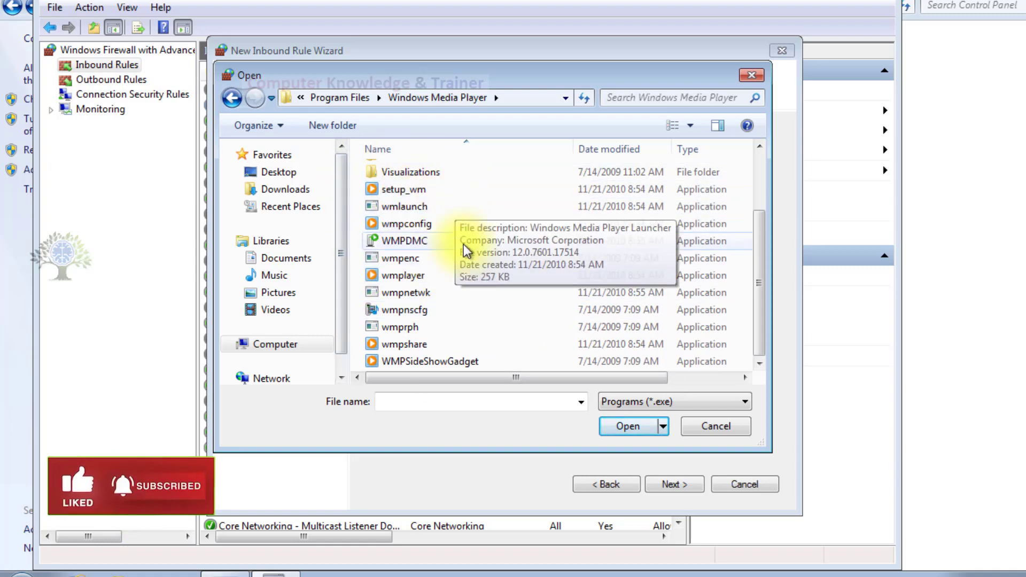
{"action": "scroll", "coordinate": [464, 261], "scroll_direction": "up", "scroll_amount": 1}
{"action": "scroll", "coordinate": [464, 262], "scroll_direction": "down", "scroll_amount": 1}
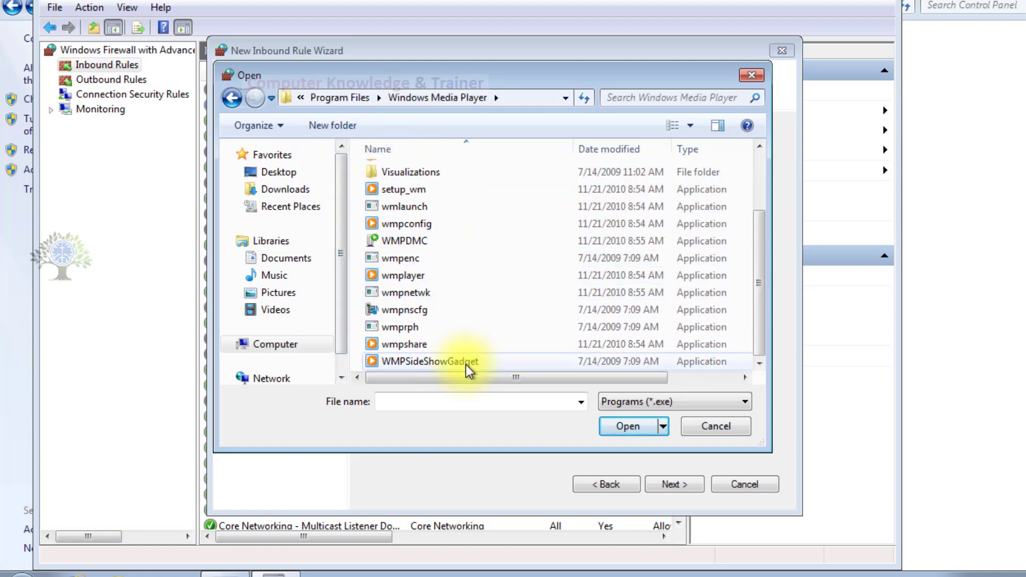
{"action": "left_click_drag", "start_coordinate": [465, 376], "coordinate": [613, 382]}
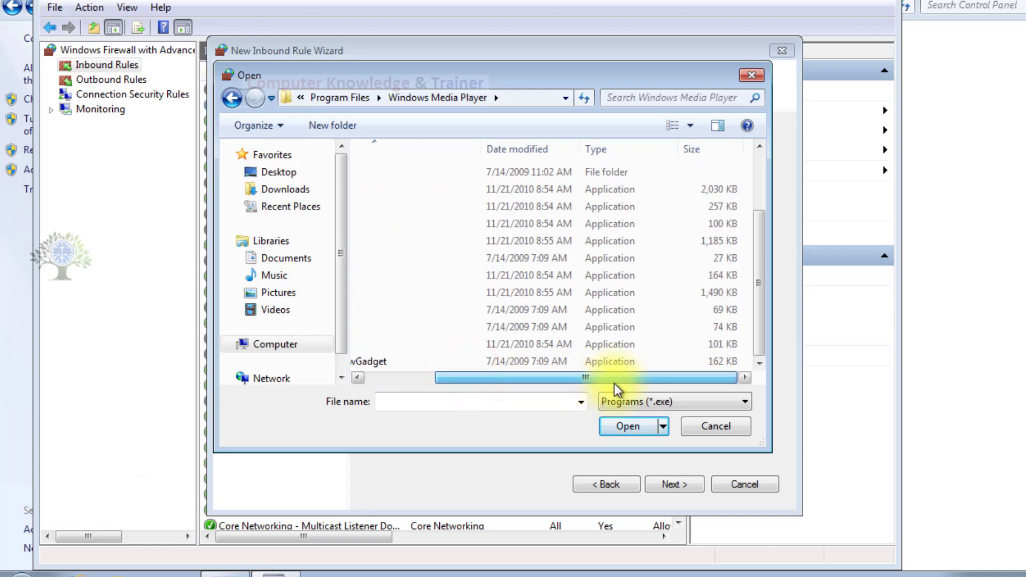
{"action": "left_click_drag", "start_coordinate": [545, 382], "coordinate": [474, 385]}
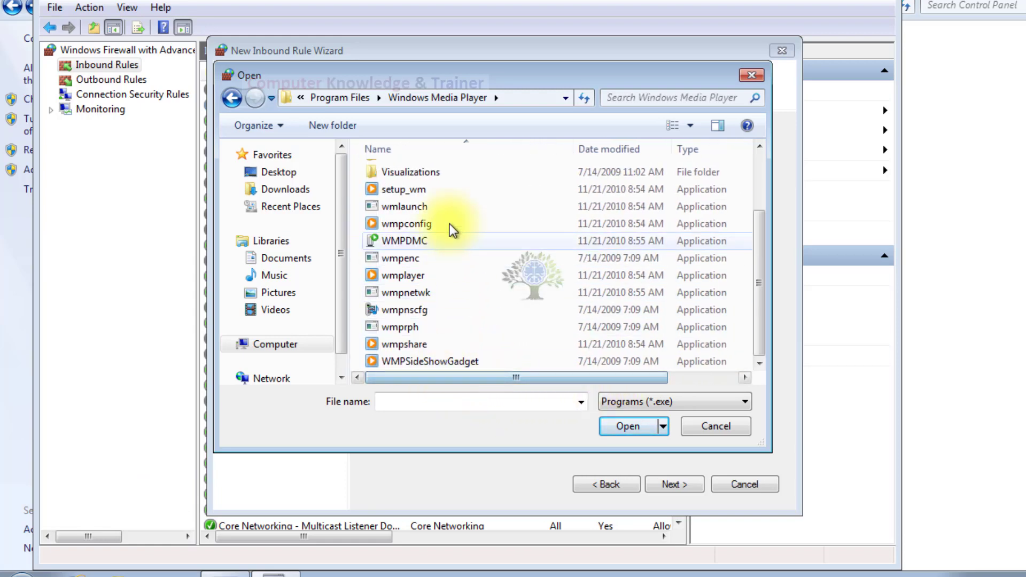
{"action": "left_click", "coordinate": [431, 188]}
{"action": "left_click", "coordinate": [427, 226]}
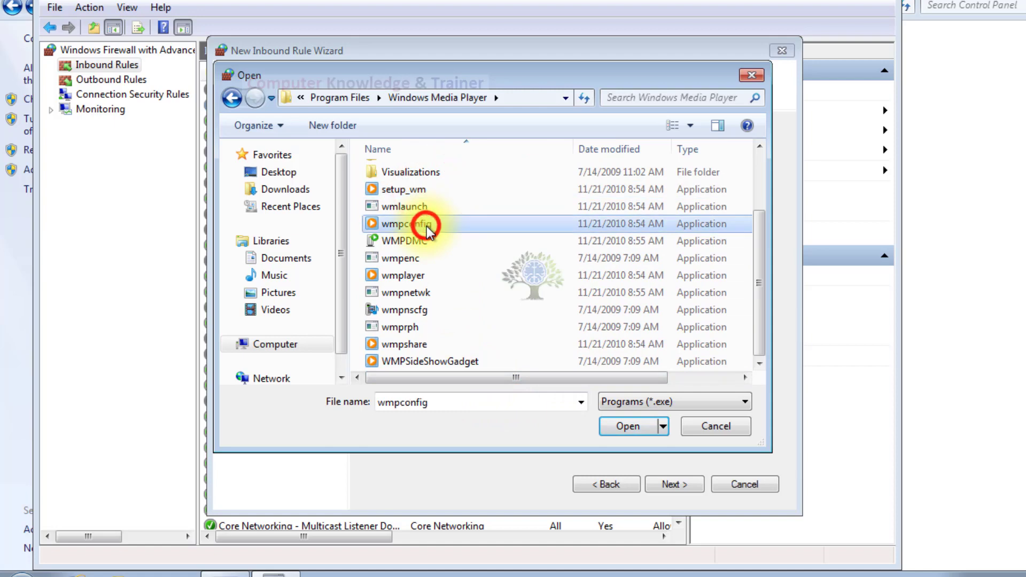
{"action": "left_click", "coordinate": [434, 277]}
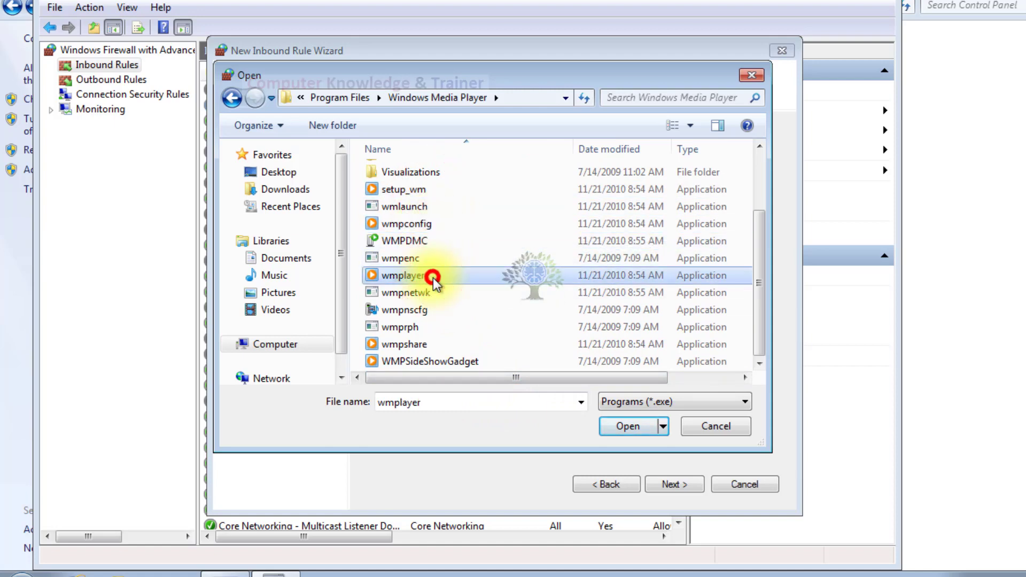
{"action": "double_click", "coordinate": [433, 278]}
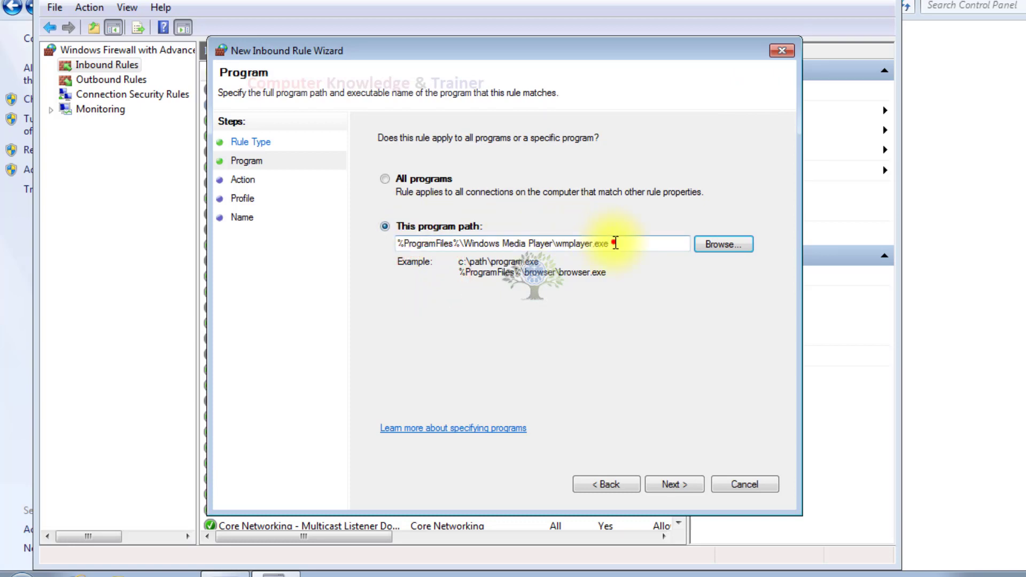
{"action": "left_click_drag", "start_coordinate": [614, 243], "coordinate": [419, 252]}
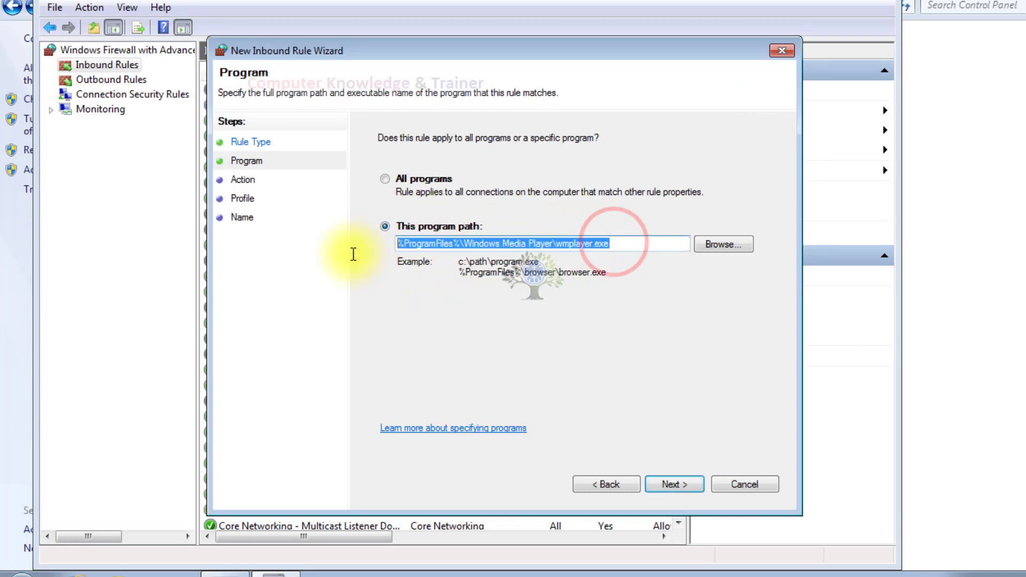
{"action": "left_click", "coordinate": [665, 484]}
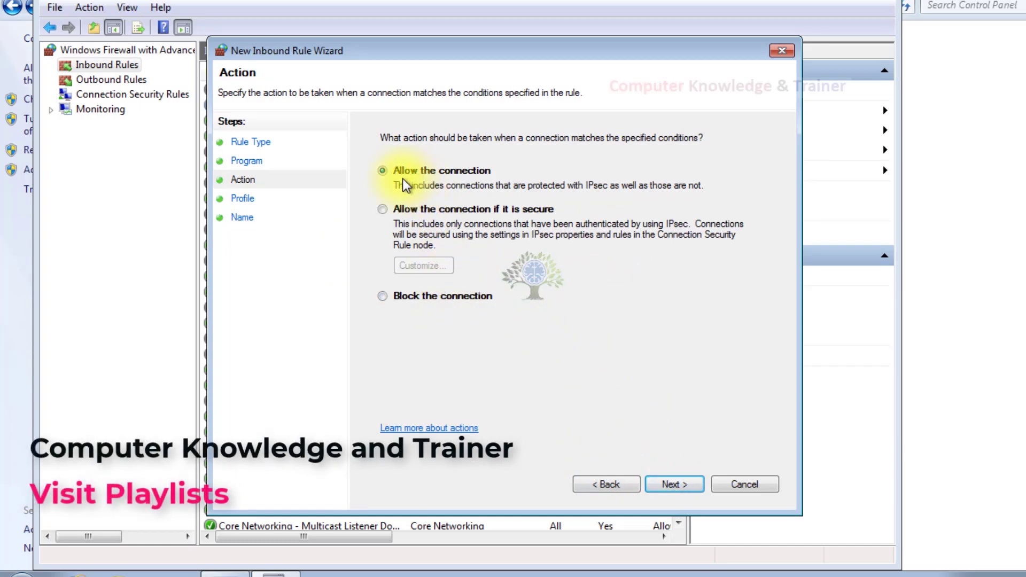
Try the customization options for allowing only secure connections, including encryption, null encapsulation and Override block rules, and discard them
{"action": "left_click", "coordinate": [454, 210]}
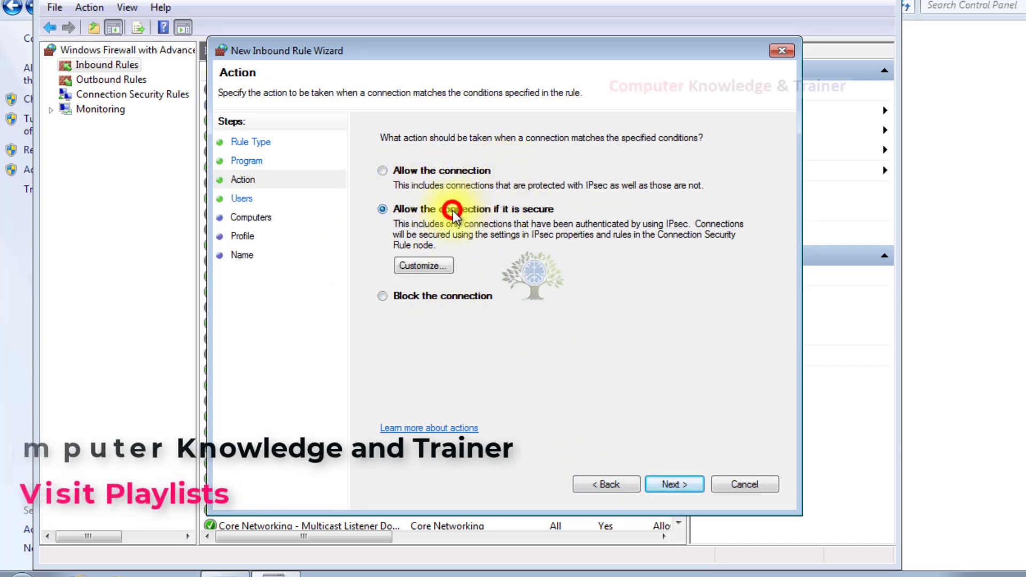
{"action": "left_click", "coordinate": [426, 264]}
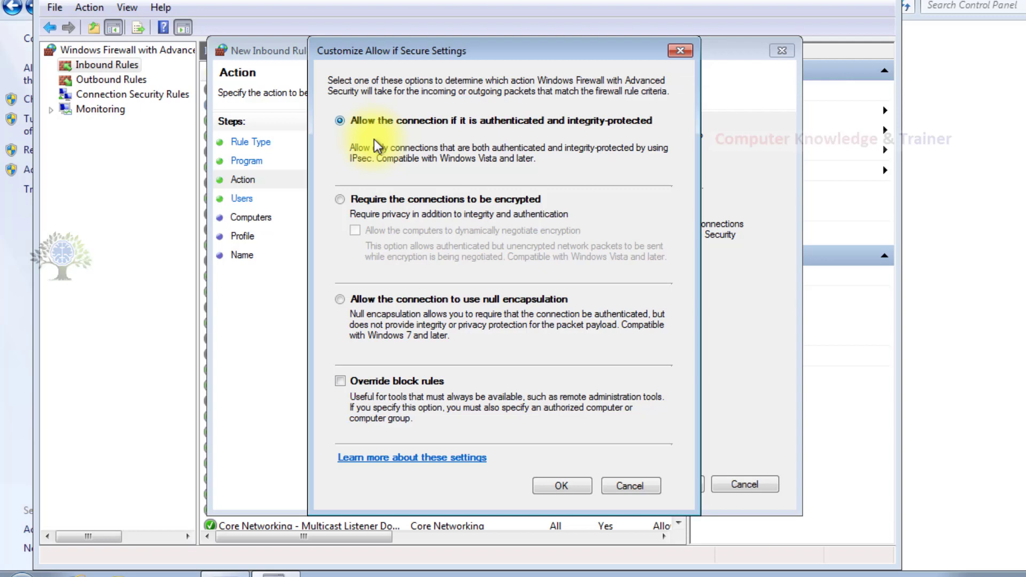
{"action": "left_click", "coordinate": [347, 121]}
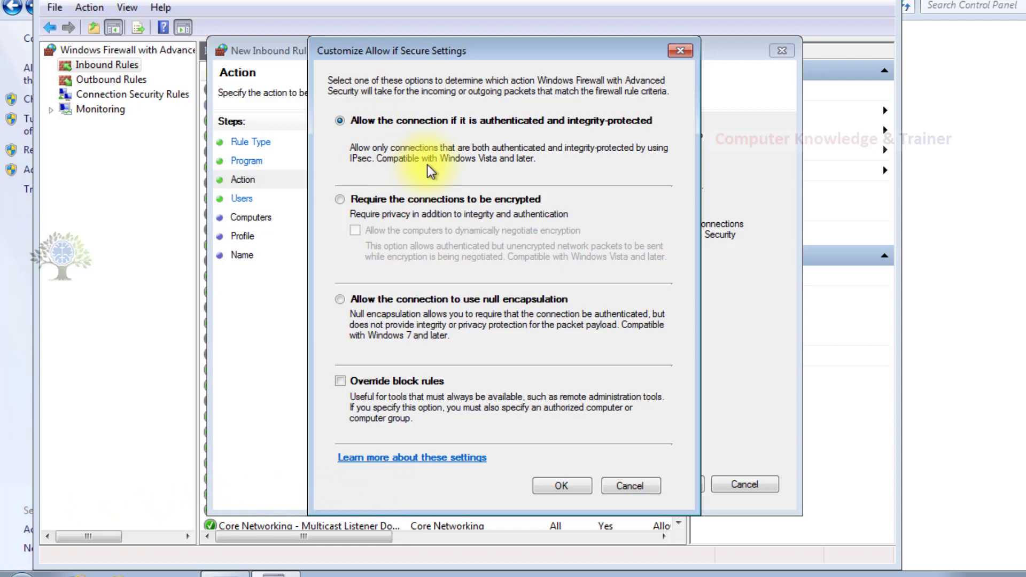
{"action": "left_click", "coordinate": [365, 199]}
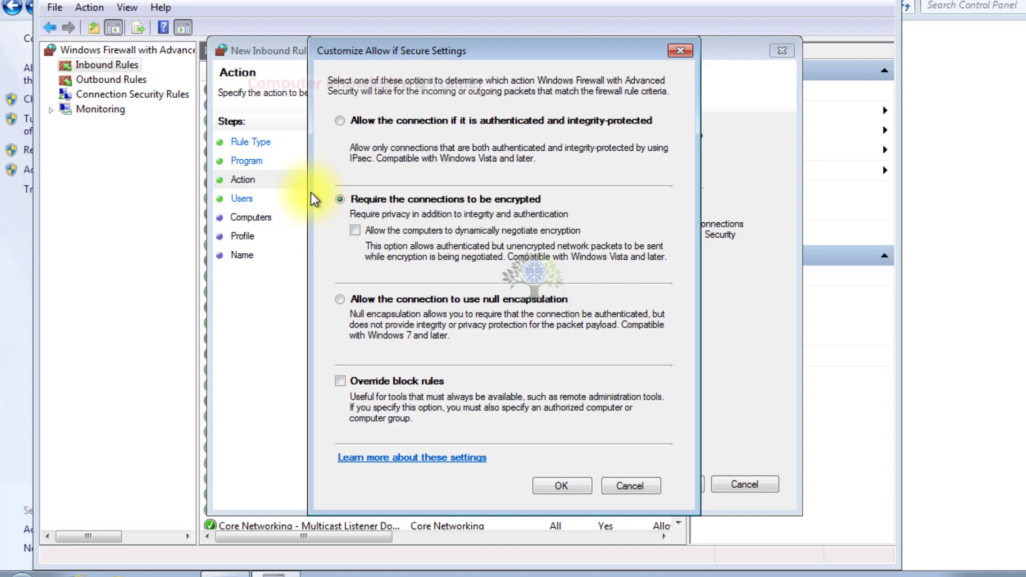
{"action": "left_click", "coordinate": [344, 307]}
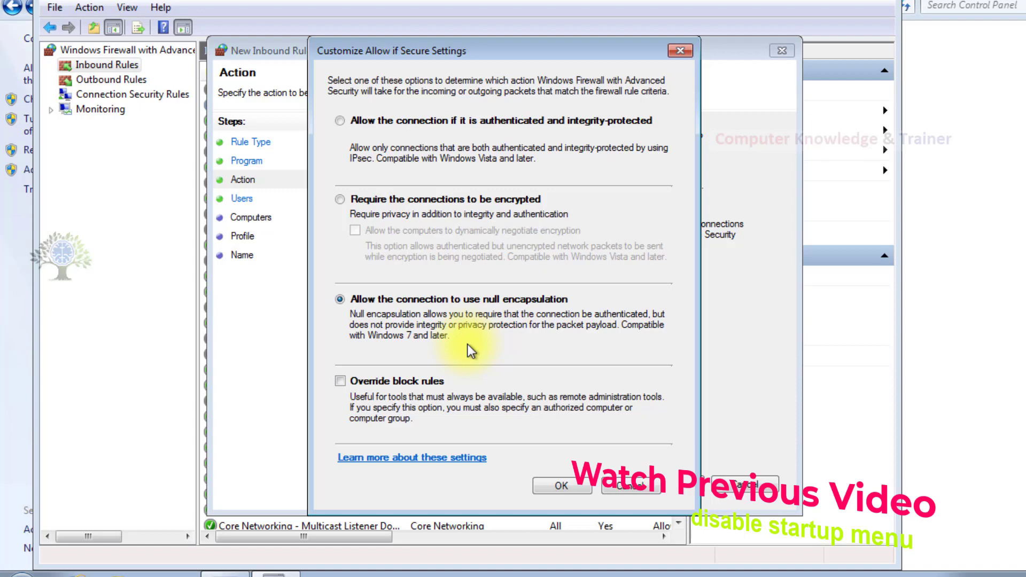
{"action": "left_click", "coordinate": [339, 382]}
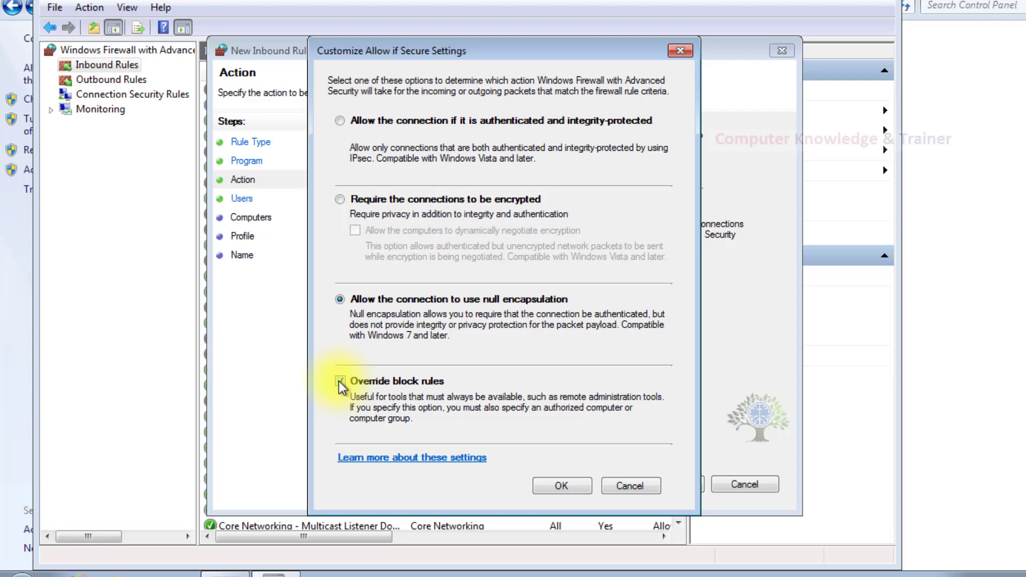
{"action": "left_click", "coordinate": [339, 381]}
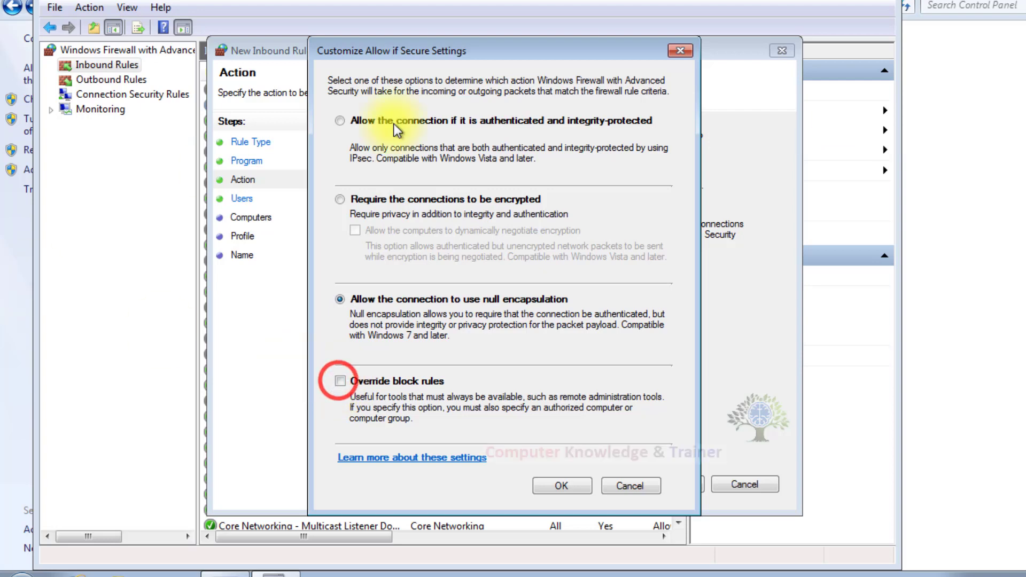
{"action": "left_click", "coordinate": [630, 487]}
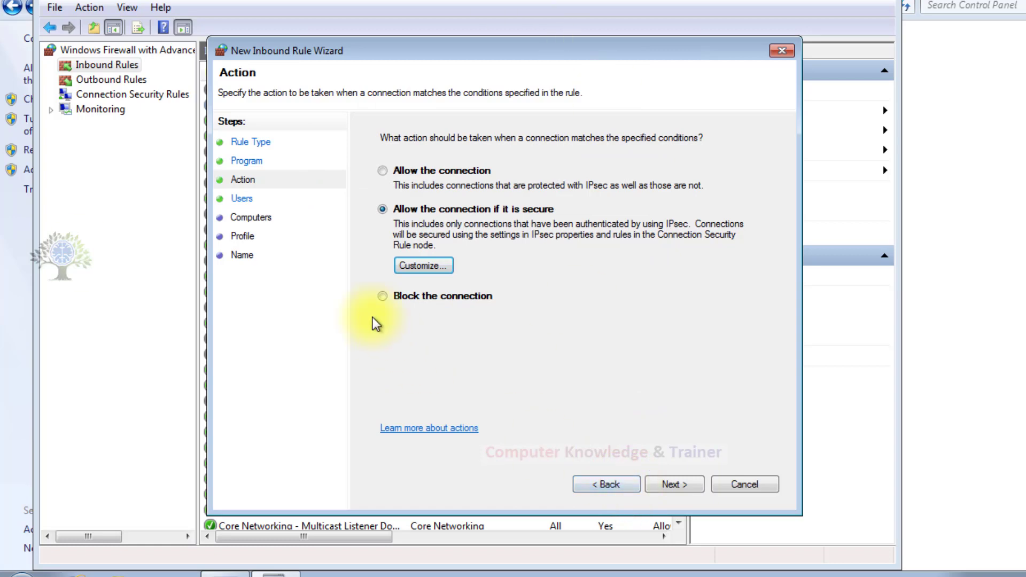
Set the rule to block the connection and apply it to the Domain, Private and Public profiles
{"action": "left_click", "coordinate": [384, 297]}
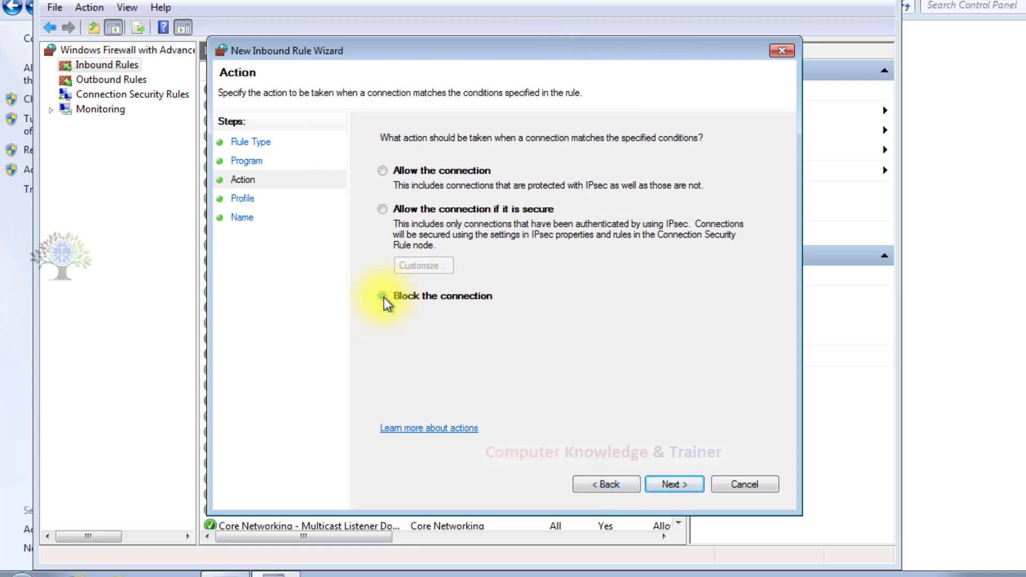
{"action": "left_click", "coordinate": [671, 483]}
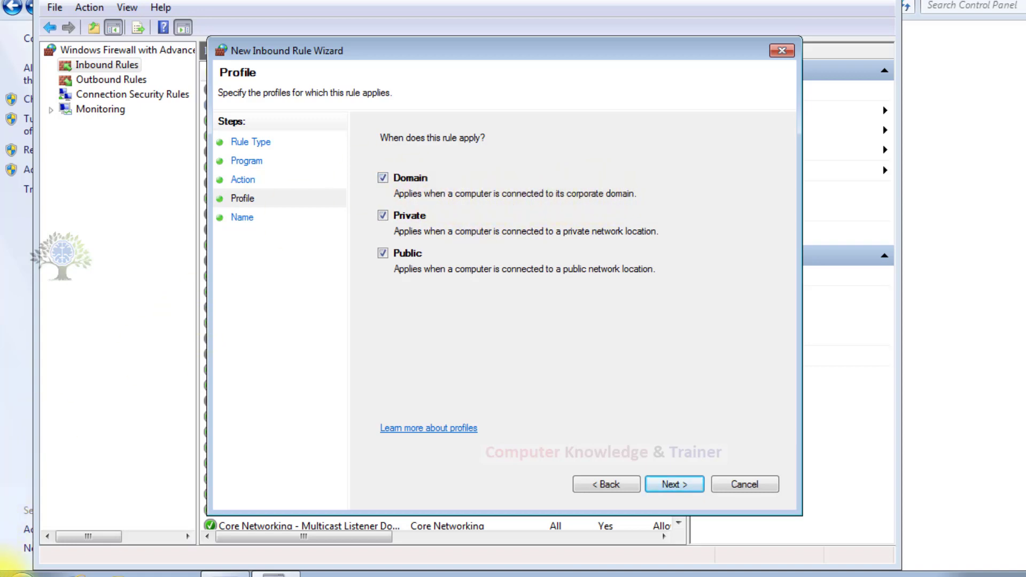
{"action": "left_click", "coordinate": [7, 572]}
{"action": "left_click", "coordinate": [433, 337]}
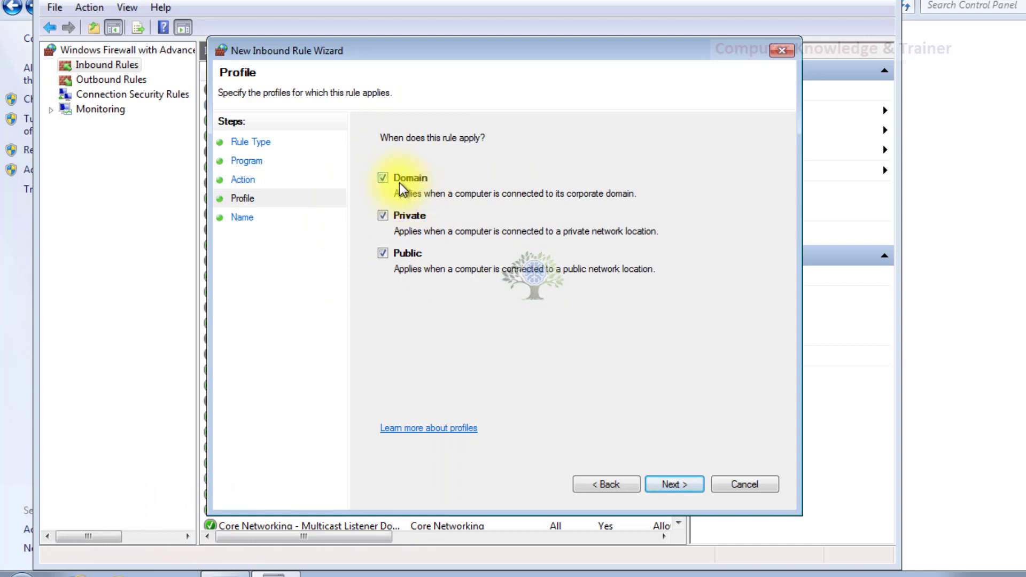
{"action": "left_click", "coordinate": [382, 215]}
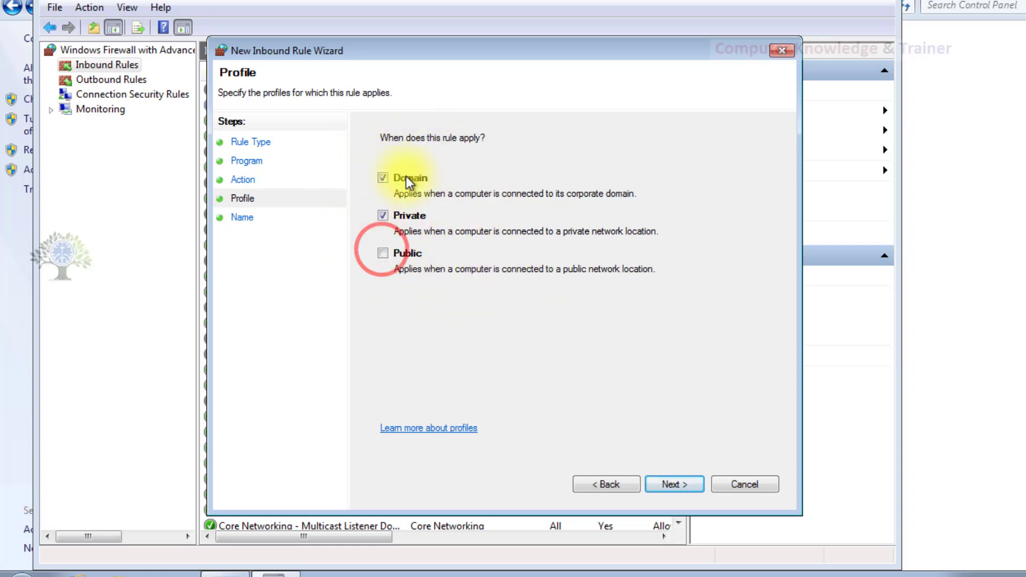
{"action": "left_click", "coordinate": [385, 254]}
{"action": "left_click", "coordinate": [679, 481]}
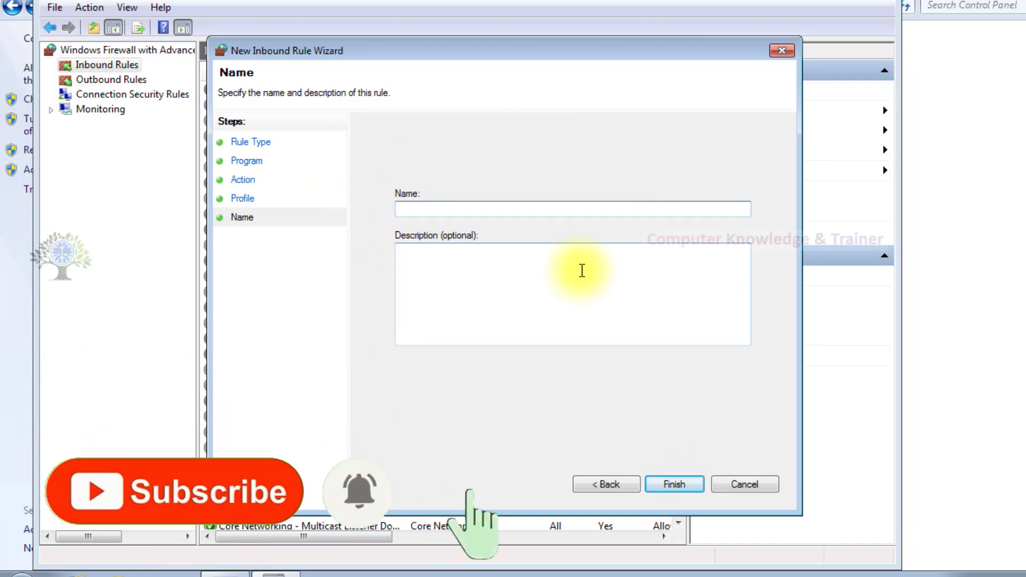
Name the rule wmp, add a short Windows Media description and finish creating it
{"action": "type", "text": "wmp"}
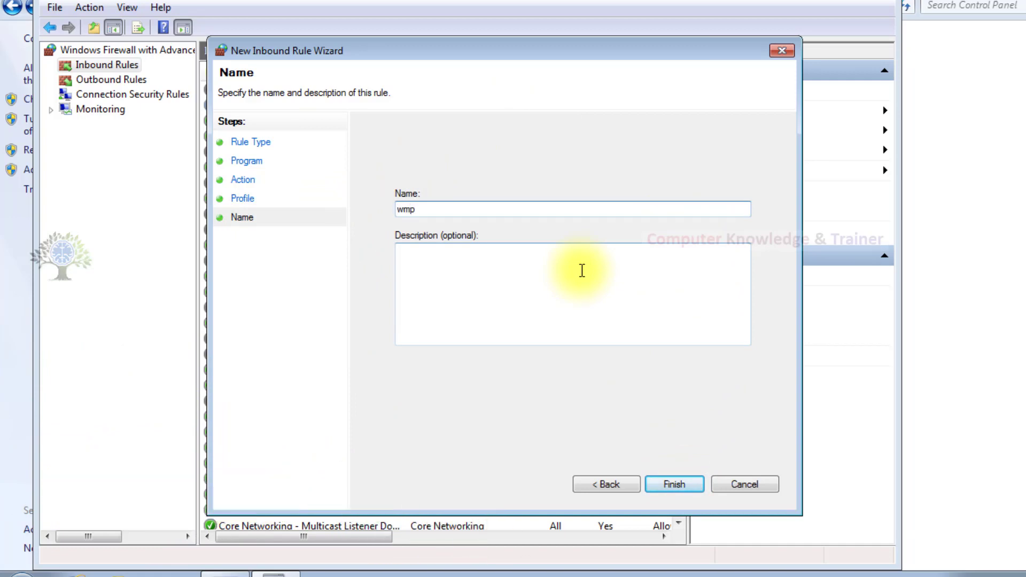
{"action": "left_click", "coordinate": [582, 271]}
{"action": "type", "text": "wind"}
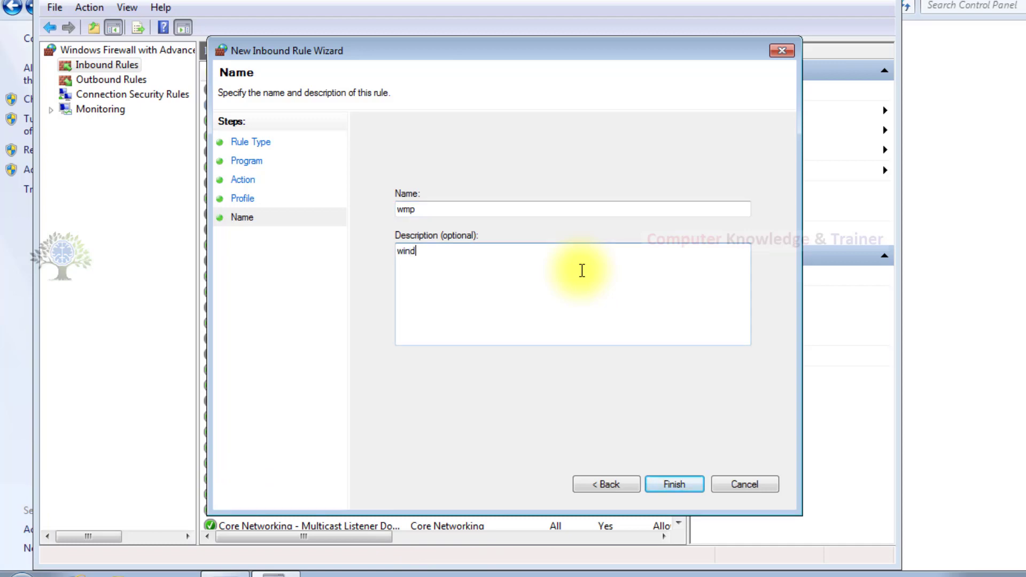
{"action": "type", "text": "own media sydy"}
{"action": "left_click", "coordinate": [678, 477]}
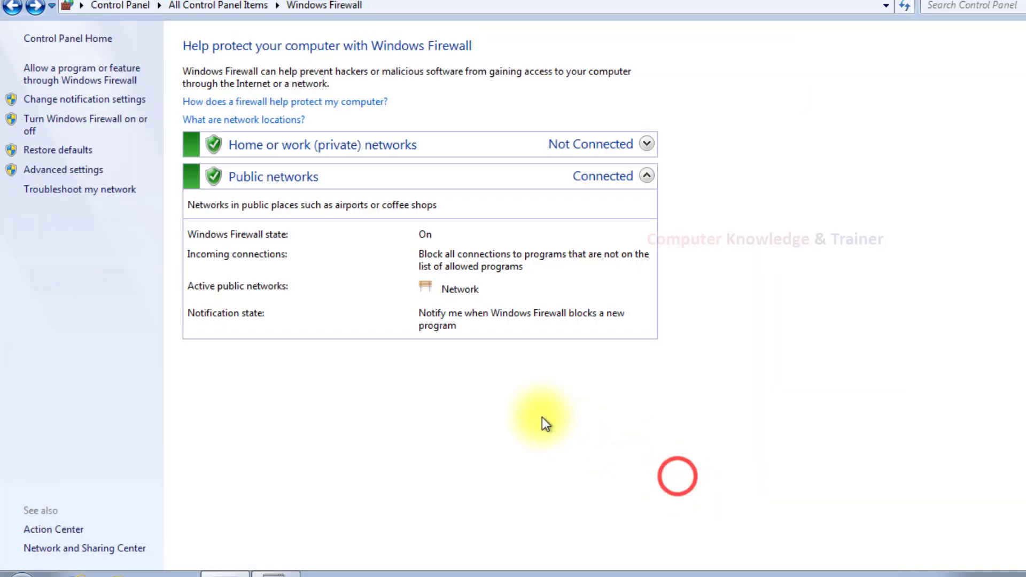
Reopen the firewall's advanced settings and select the wmp rule among the inbound rules
{"action": "left_click", "coordinate": [53, 171]}
{"action": "left_click", "coordinate": [103, 67]}
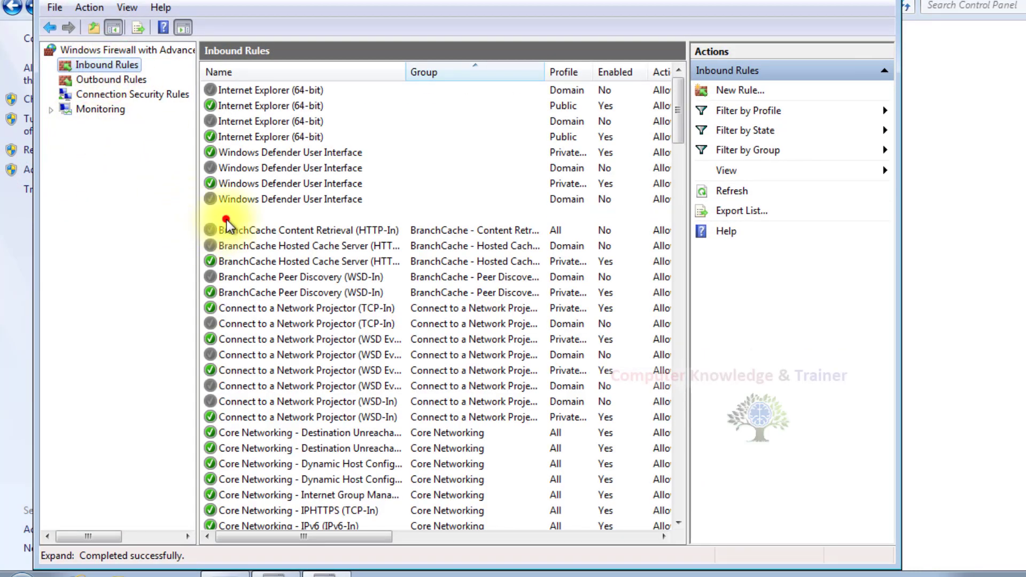
{"action": "left_click", "coordinate": [228, 215]}
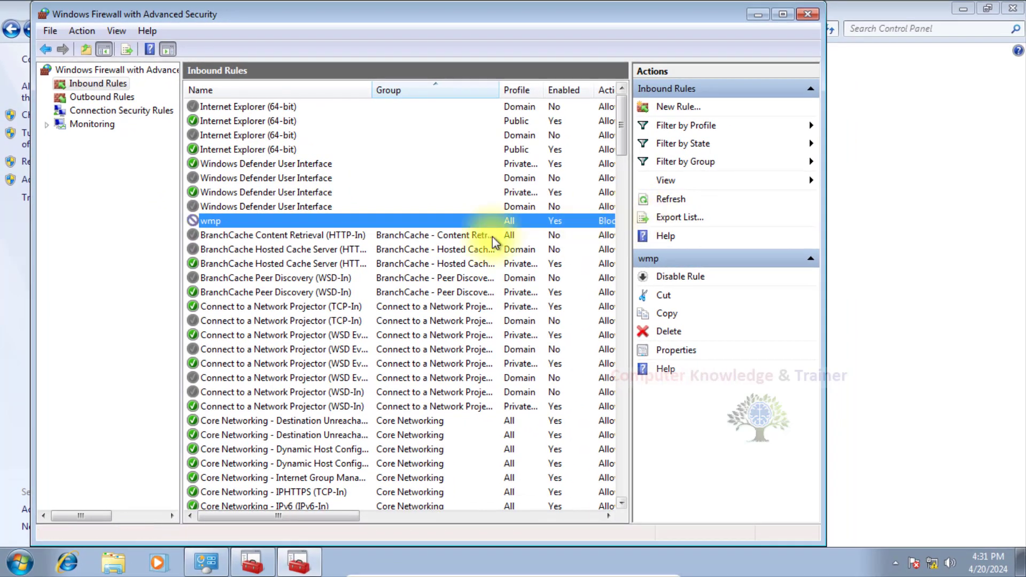
Look through the remaining inbound rules and select Media Center Extenders - RTSP (TCP-In)
{"action": "scroll", "coordinate": [260, 230], "scroll_direction": "down", "scroll_amount": 11}
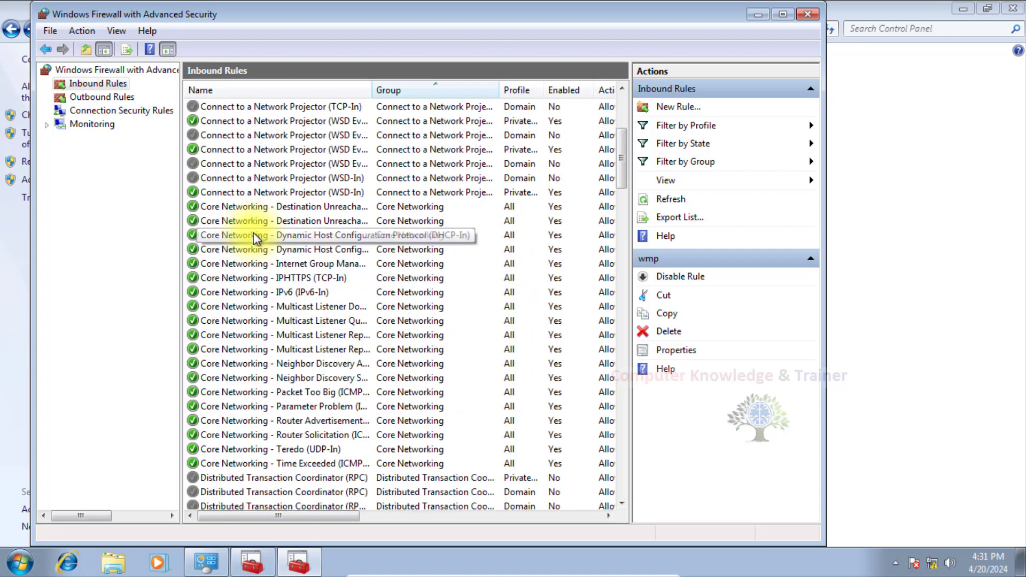
{"action": "scroll", "coordinate": [261, 187], "scroll_direction": "down", "scroll_amount": 15}
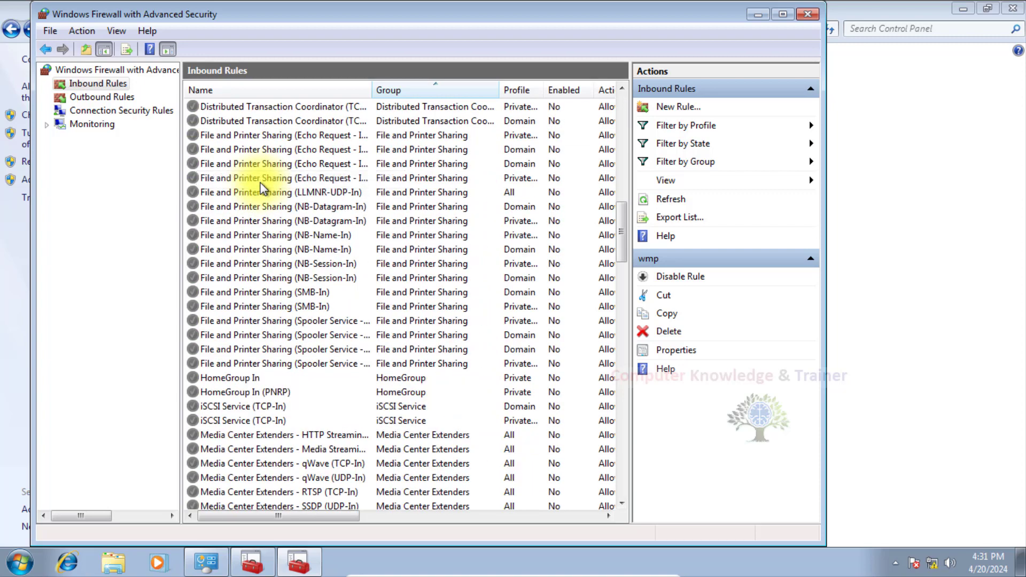
{"action": "scroll", "coordinate": [264, 197], "scroll_direction": "up", "scroll_amount": 4}
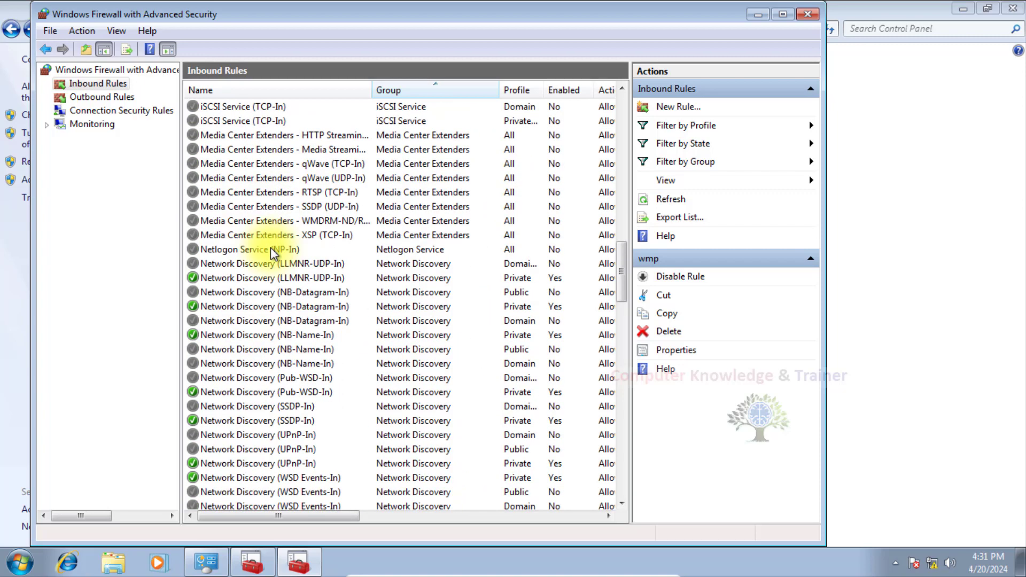
{"action": "left_click", "coordinate": [284, 197]}
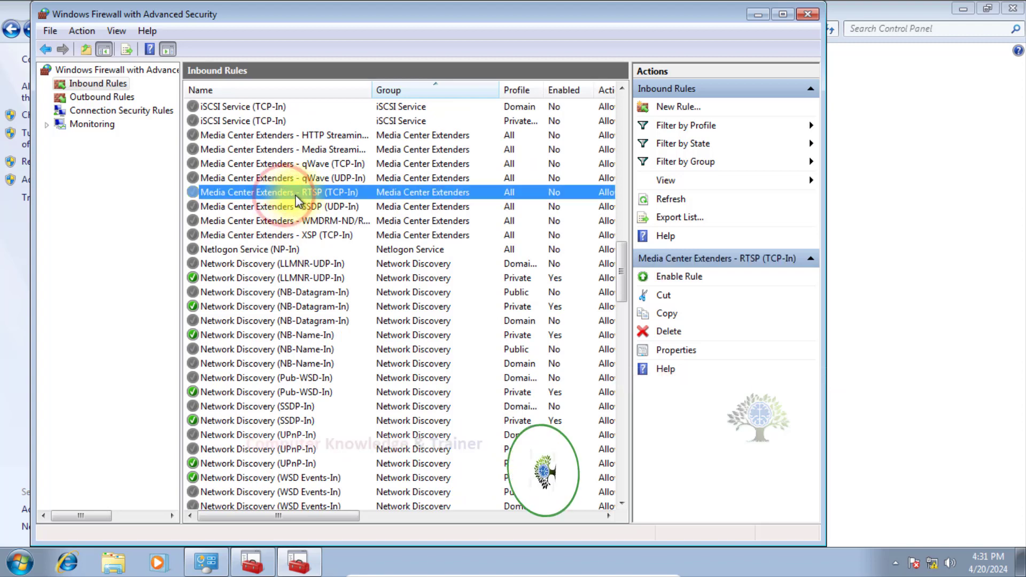
View the properties of the Media Center Extenders - RTSP (TCP-In) rule, then close them and the firewall windows
{"action": "double_click", "coordinate": [409, 194]}
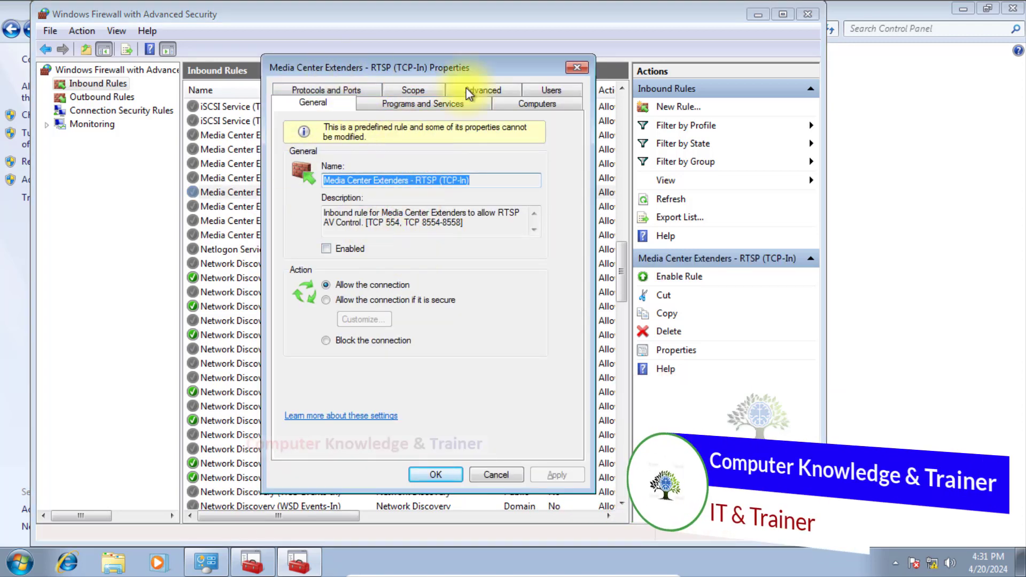
{"action": "left_click", "coordinate": [484, 474]}
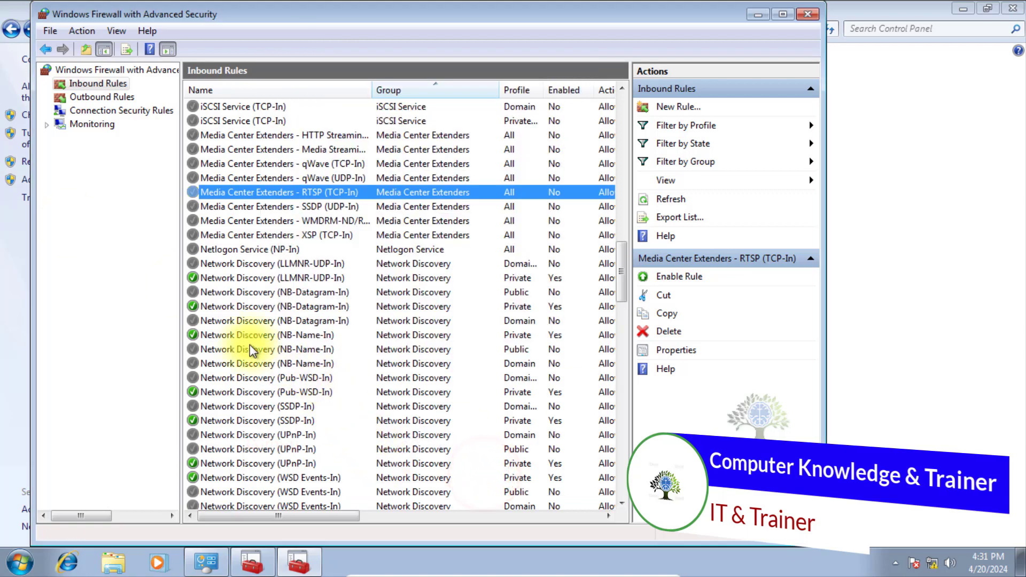
{"action": "left_click", "coordinate": [809, 14]}
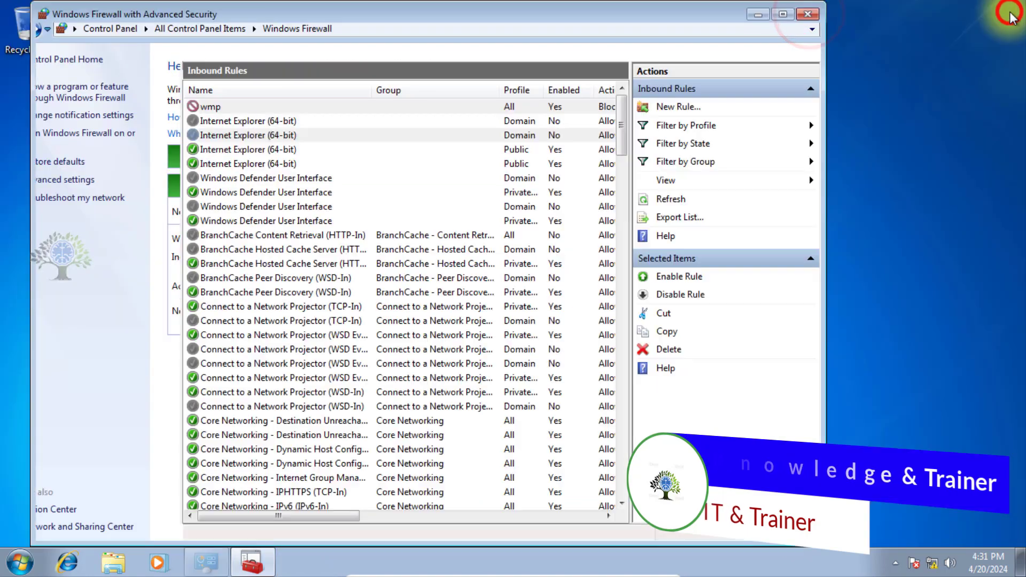
{"action": "left_click", "coordinate": [817, 14]}
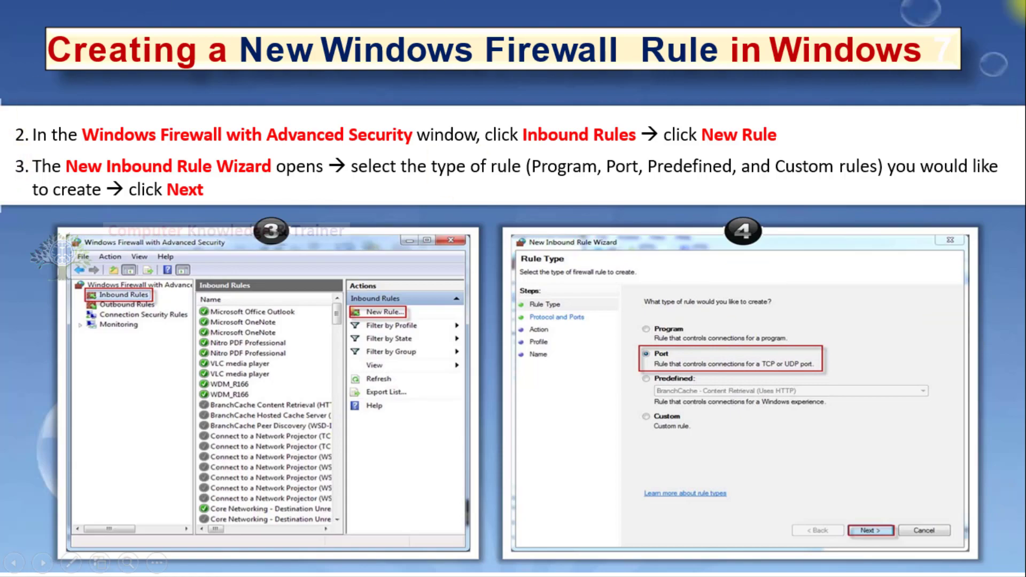
{"action": "key", "text": "Right"}
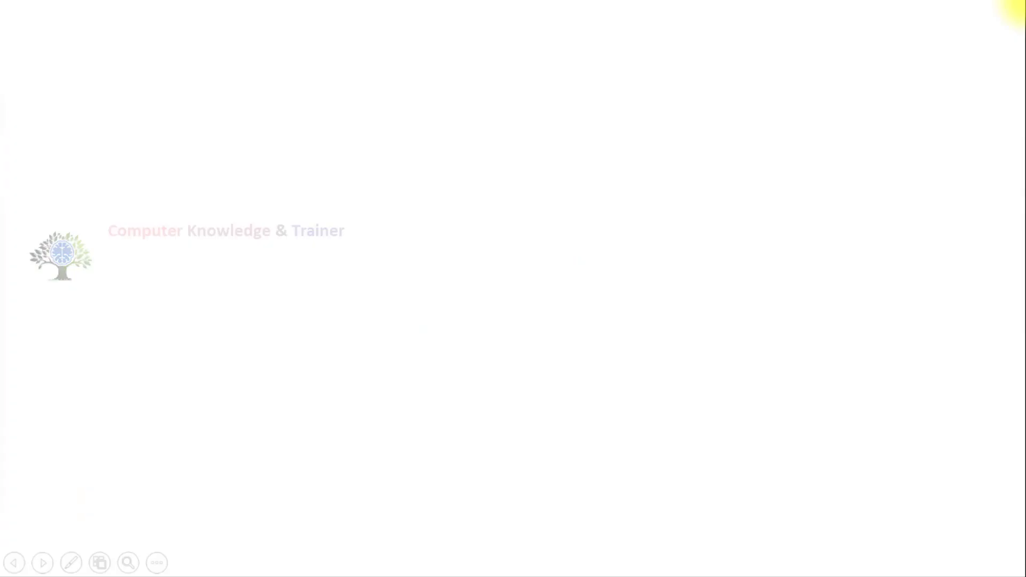
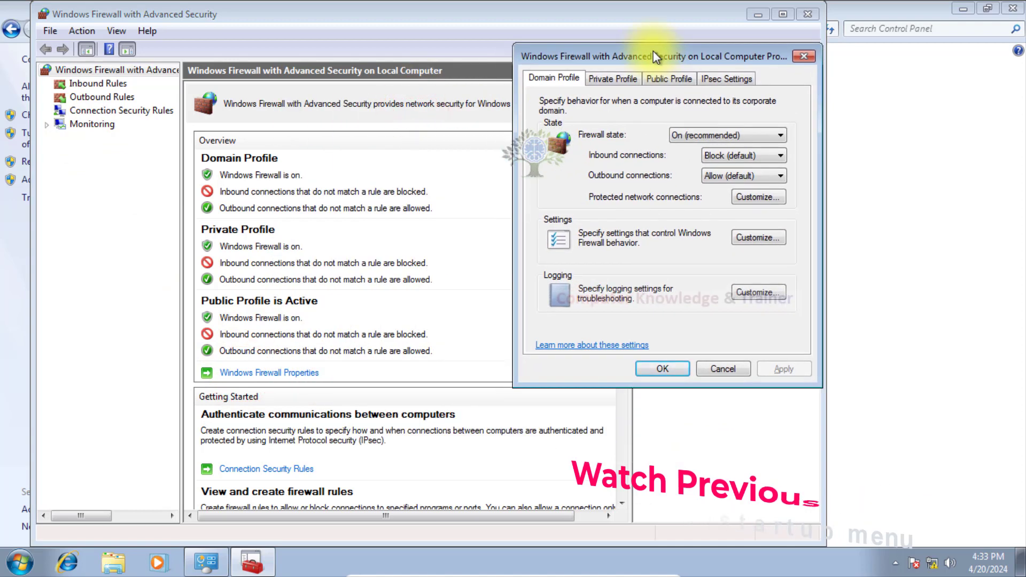
Inspect the protected network connections of the Private Profile and leave them without making changes
{"action": "left_click", "coordinate": [618, 79]}
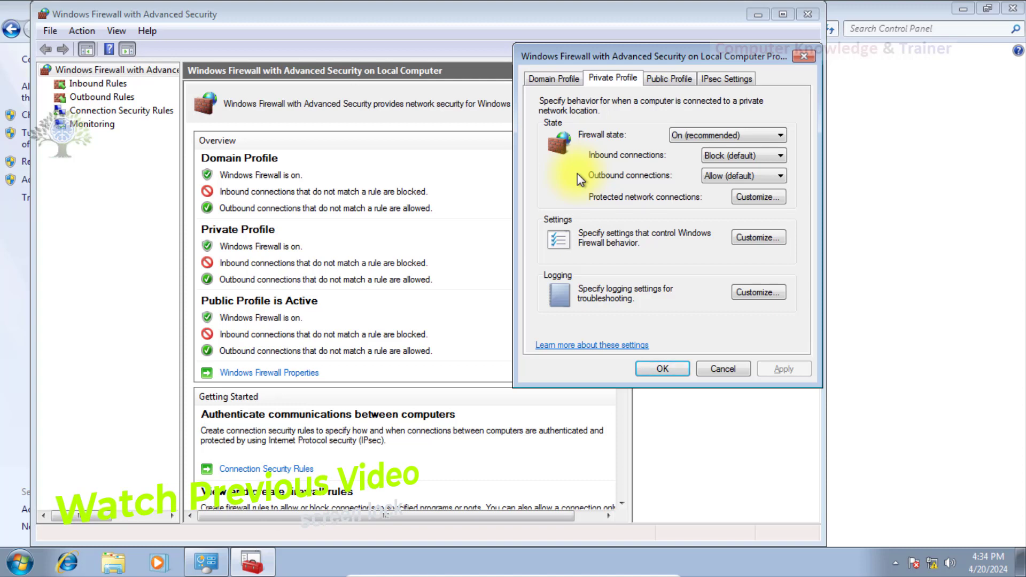
{"action": "left_click", "coordinate": [753, 199]}
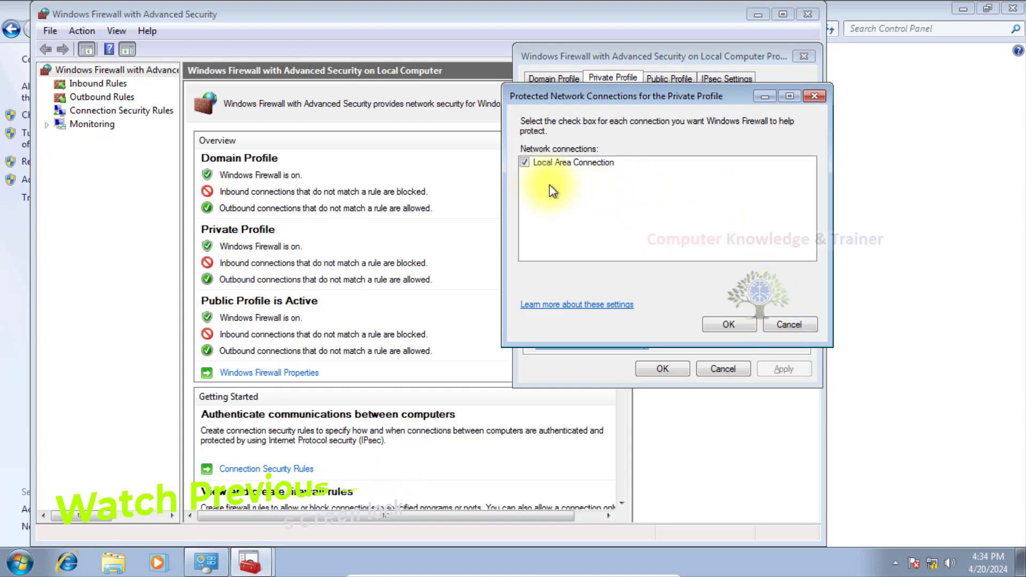
{"action": "left_click", "coordinate": [771, 327]}
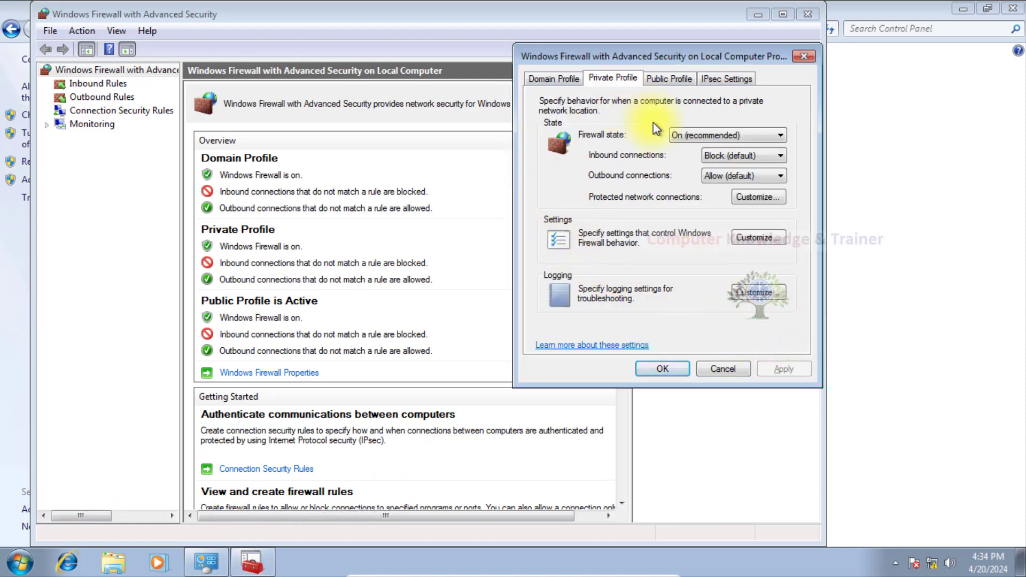
Review the available inbound connection and firewall state options for the Private Profile without changing them
{"action": "left_click", "coordinate": [709, 154]}
{"action": "left_click", "coordinate": [710, 153]}
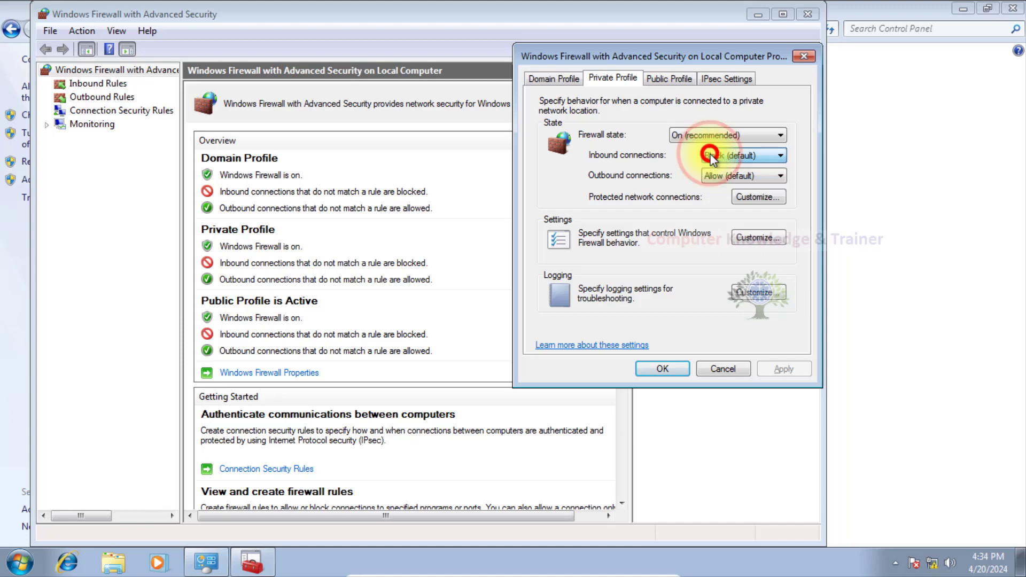
{"action": "left_click", "coordinate": [710, 160]}
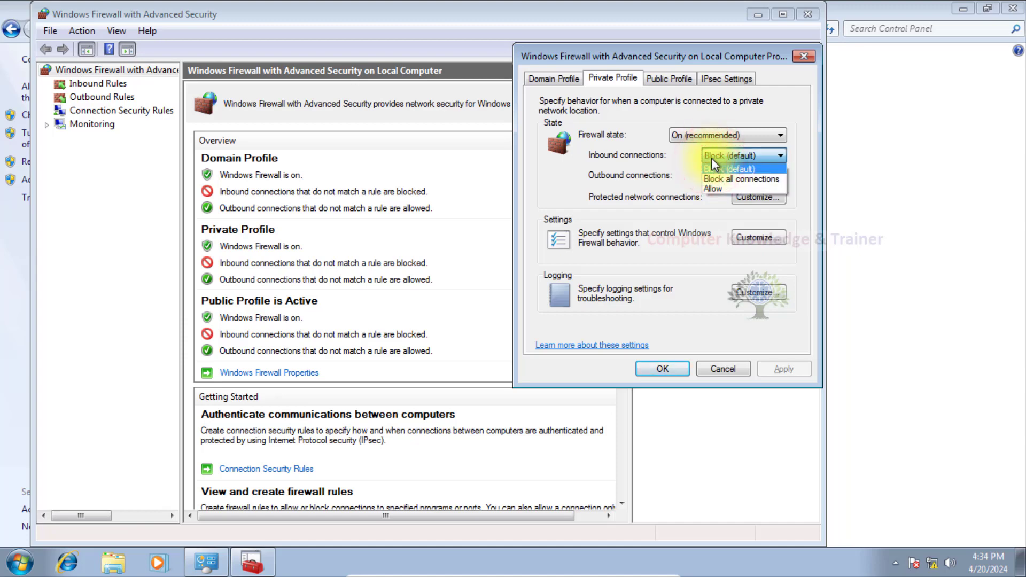
{"action": "left_click", "coordinate": [685, 159]}
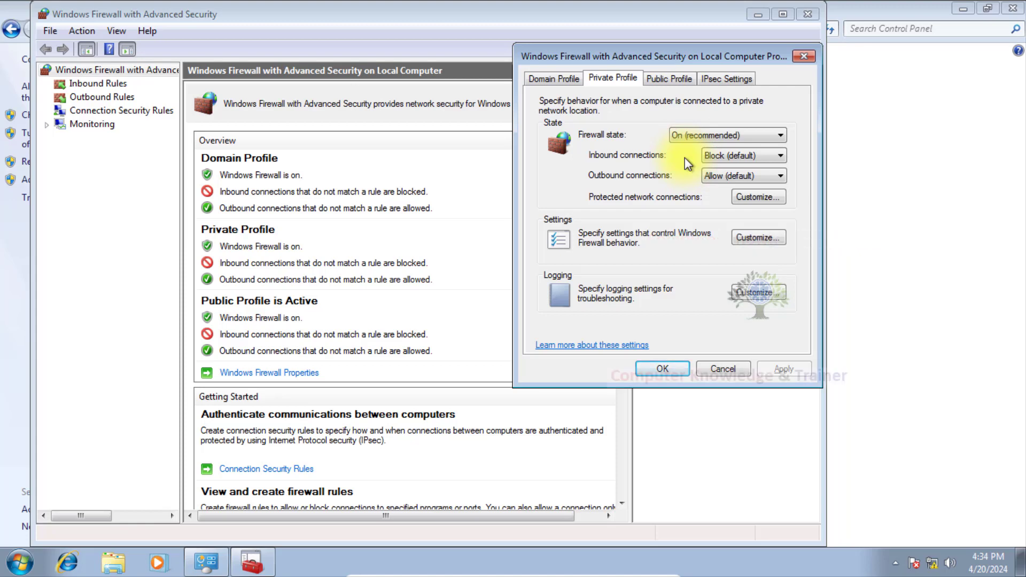
{"action": "left_click", "coordinate": [712, 156]}
{"action": "left_click", "coordinate": [663, 155]}
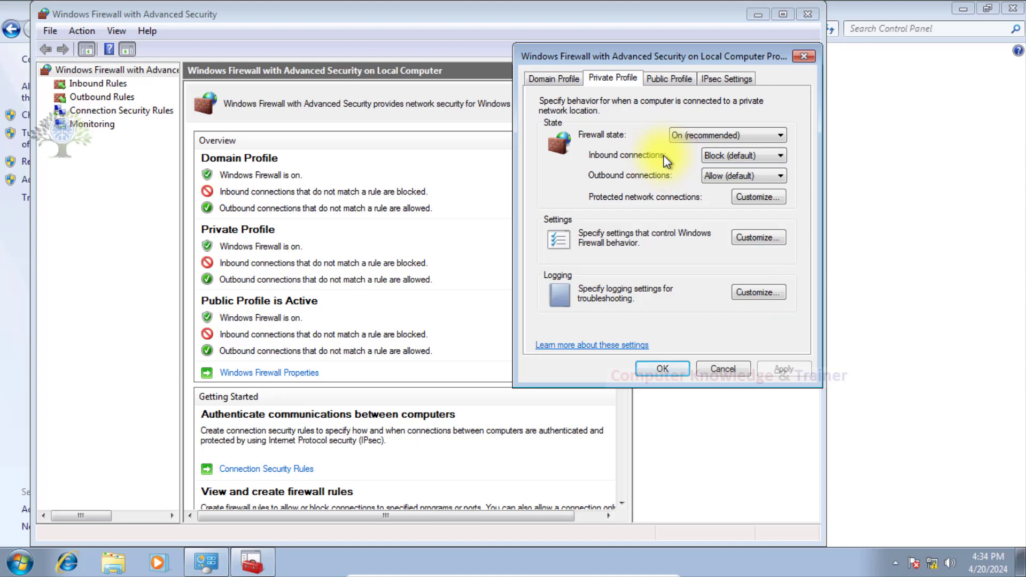
{"action": "left_click", "coordinate": [687, 136]}
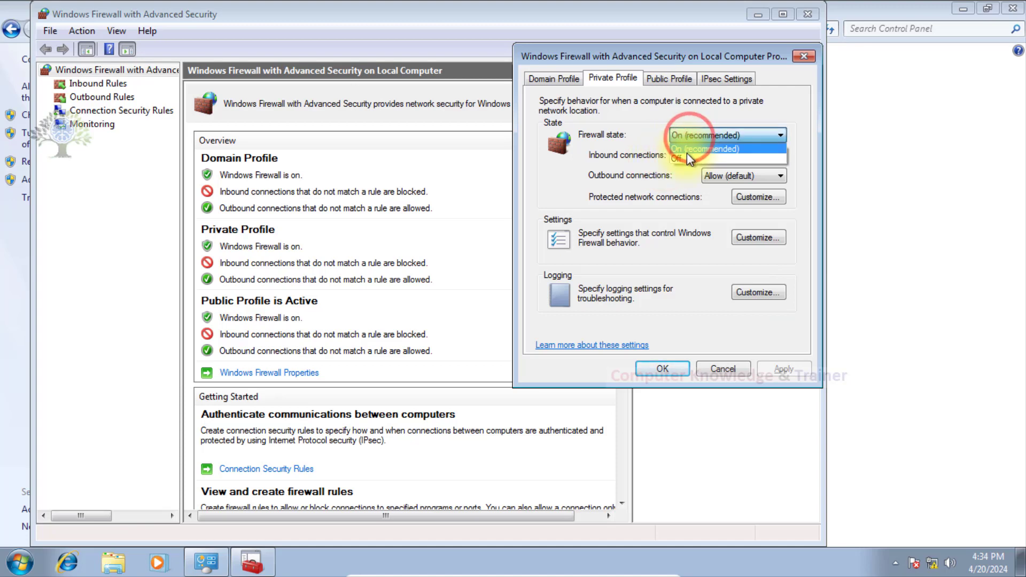
{"action": "left_click", "coordinate": [684, 137]}
{"action": "left_click", "coordinate": [630, 135]}
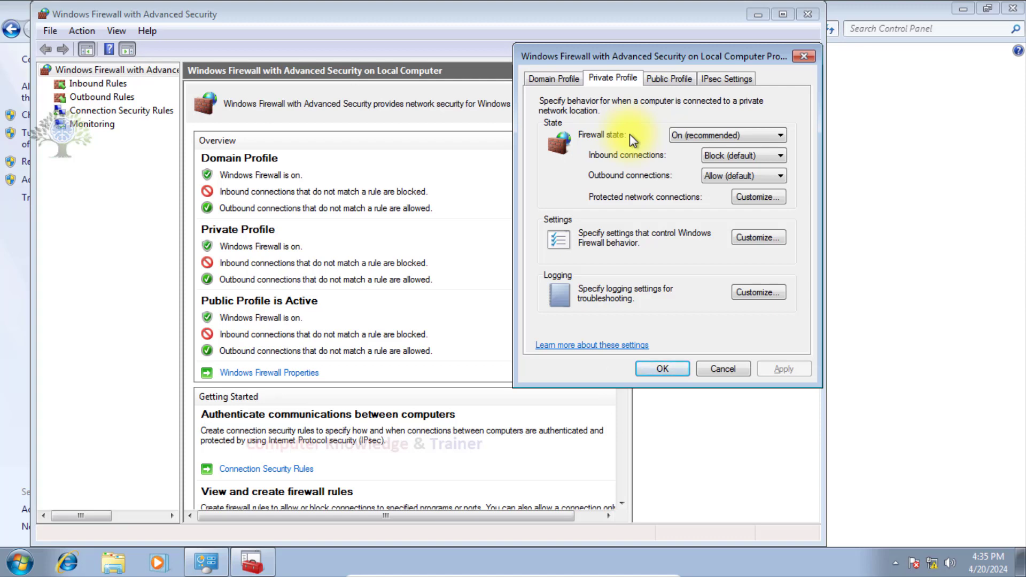
Close the firewall properties, the advanced security window and the Windows Firewall page
{"action": "key", "text": "Return"}
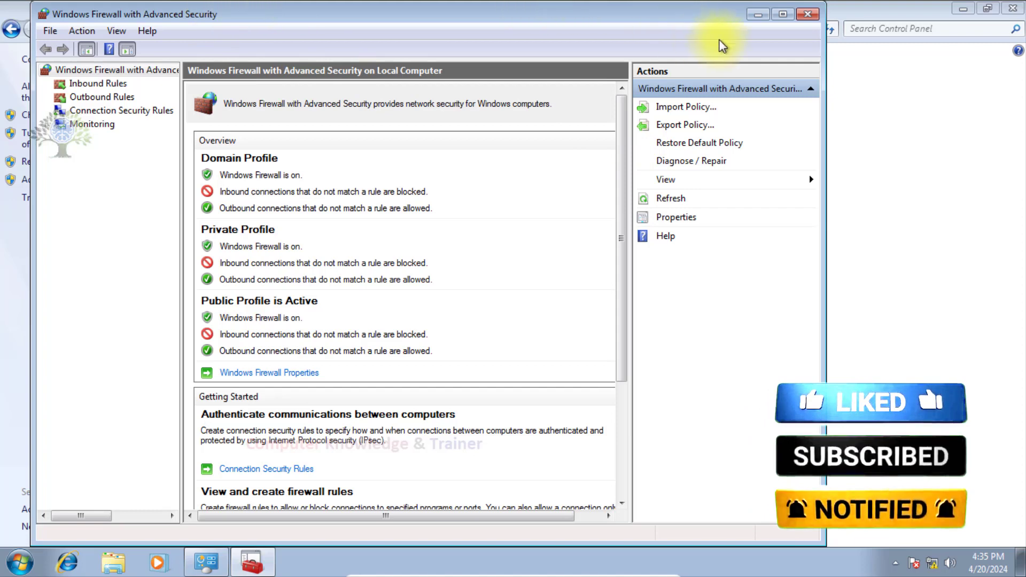
{"action": "left_click", "coordinate": [808, 14]}
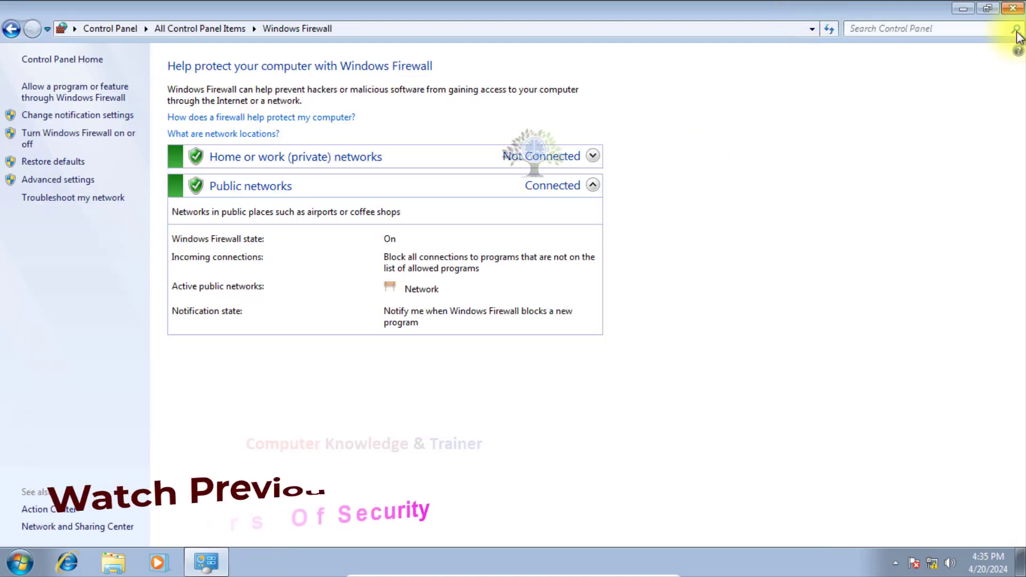
{"action": "left_click", "coordinate": [1013, 9]}
{"action": "left_click_drag", "start_coordinate": [76, 164], "coordinate": [804, 406]}
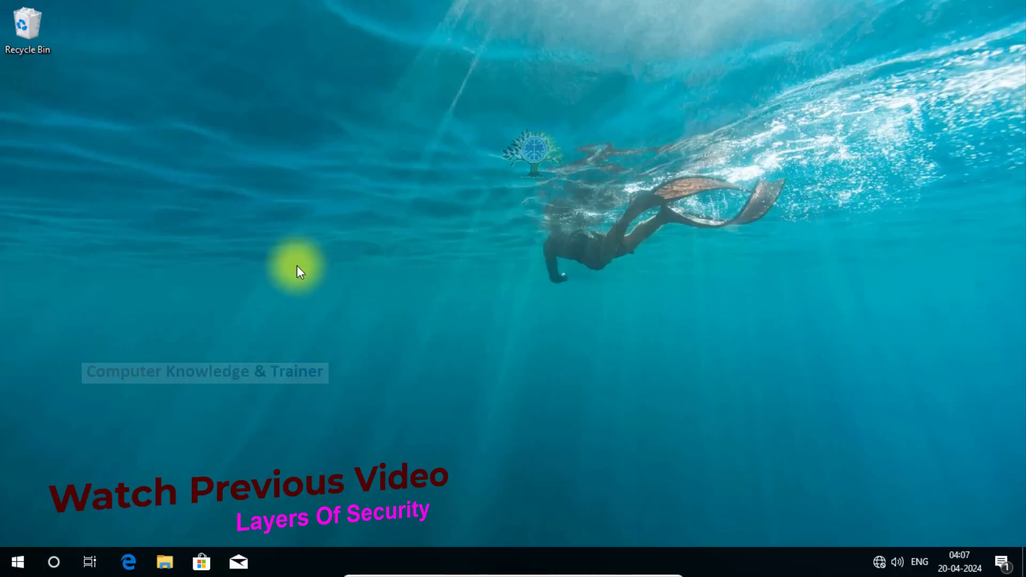
{"action": "left_click", "coordinate": [16, 562]}
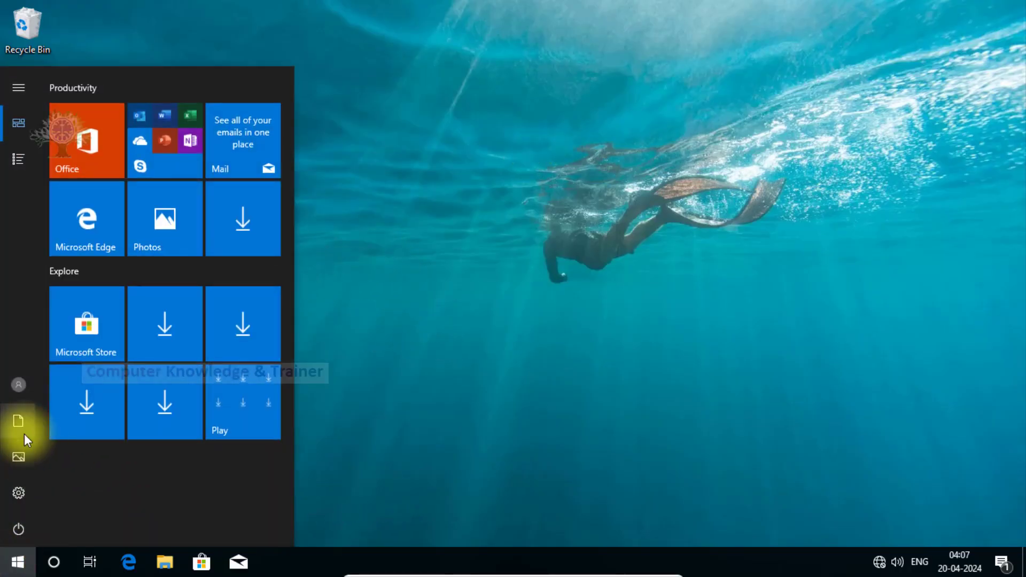
{"action": "mouse_move", "coordinate": [21, 474]}
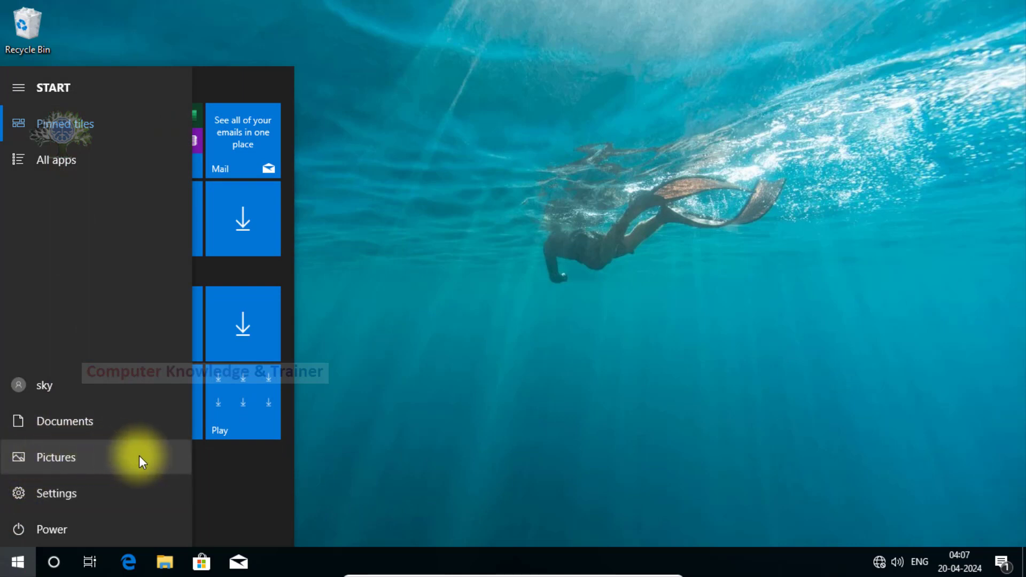
{"action": "left_click", "coordinate": [145, 383]}
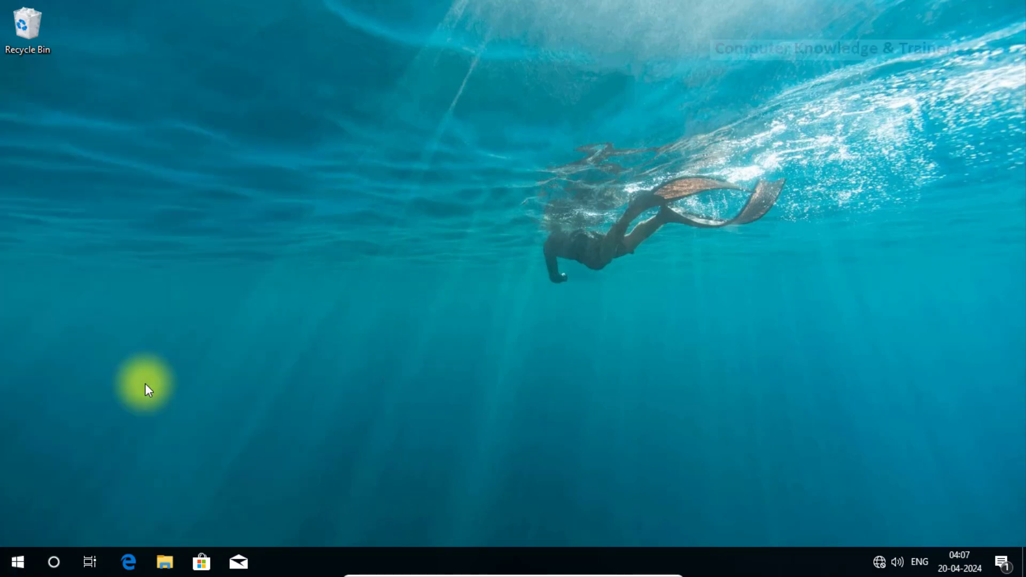
Find and open Control Panel, show its items as large icons and maximize the window
{"action": "key", "text": "super"}
{"action": "type", "text": "cont"}
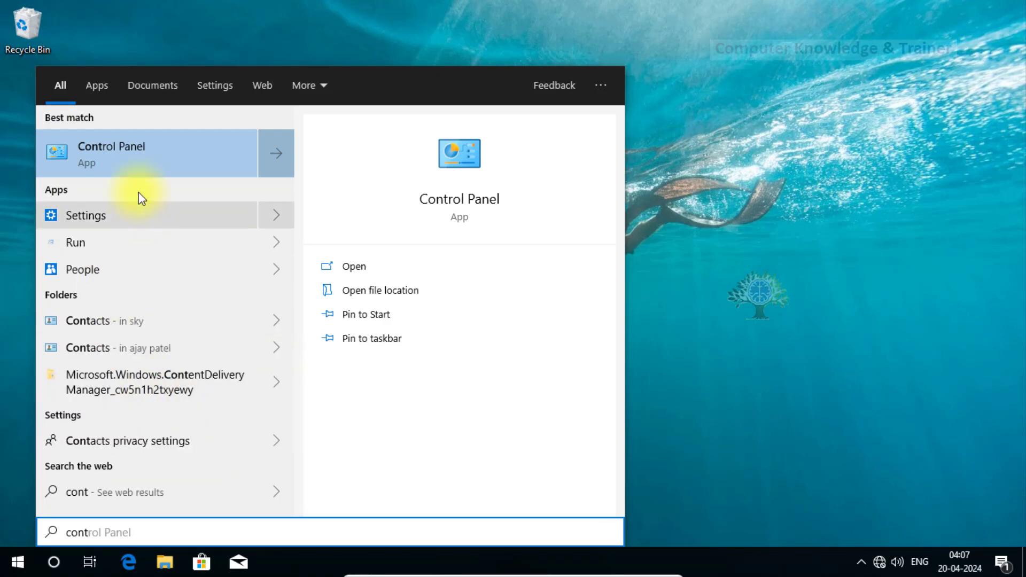
{"action": "left_click", "coordinate": [131, 160]}
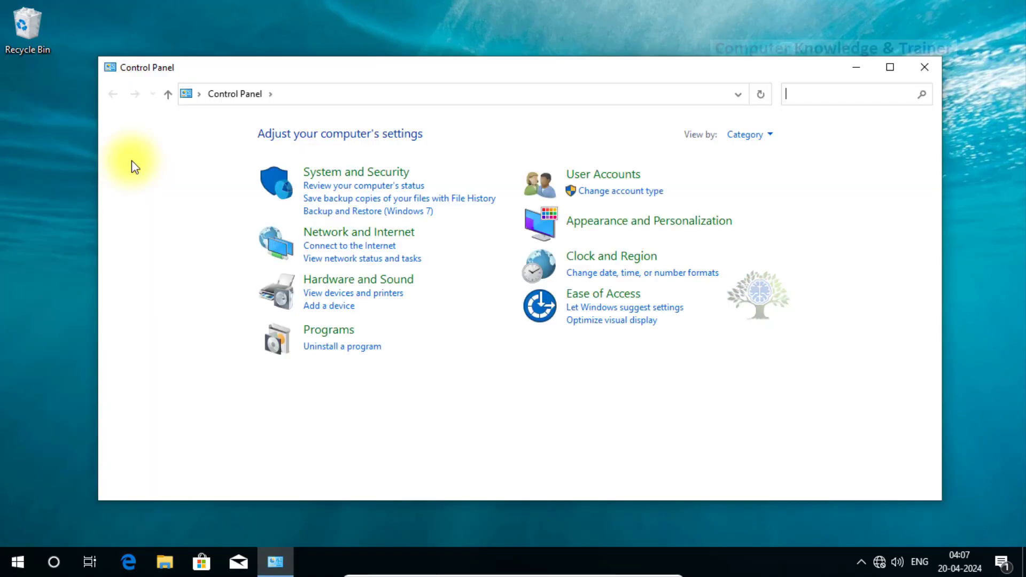
{"action": "left_click", "coordinate": [745, 134]}
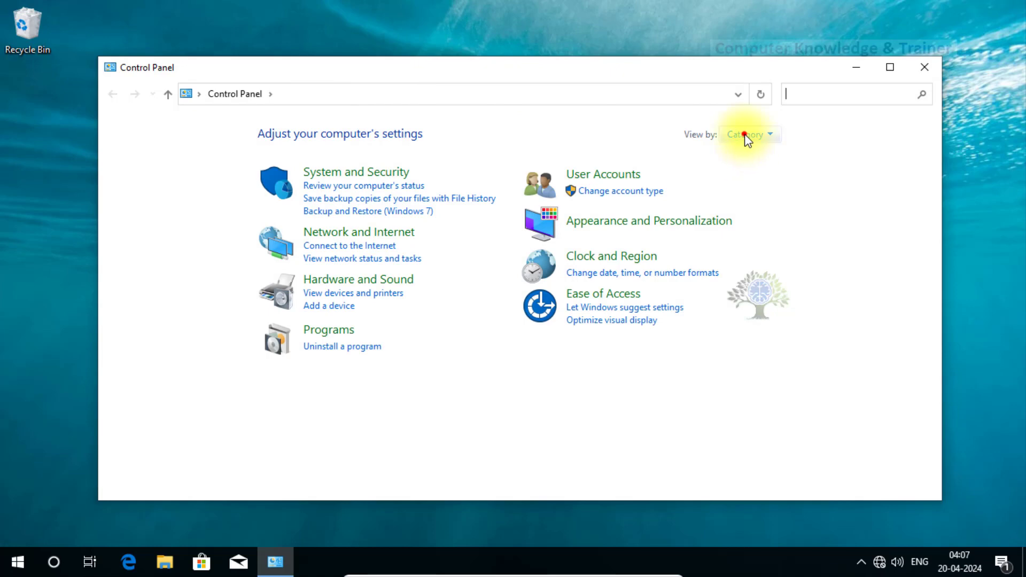
{"action": "left_click", "coordinate": [755, 177]}
{"action": "left_click", "coordinate": [890, 66]}
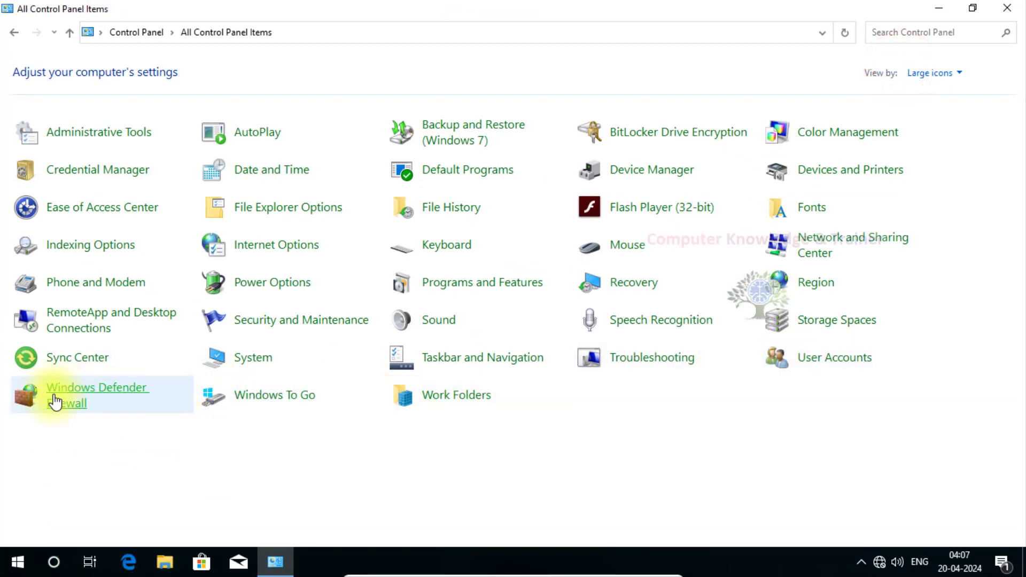
Open the advanced settings of Windows Defender Firewall and bring up the firewall properties
{"action": "left_click", "coordinate": [97, 398]}
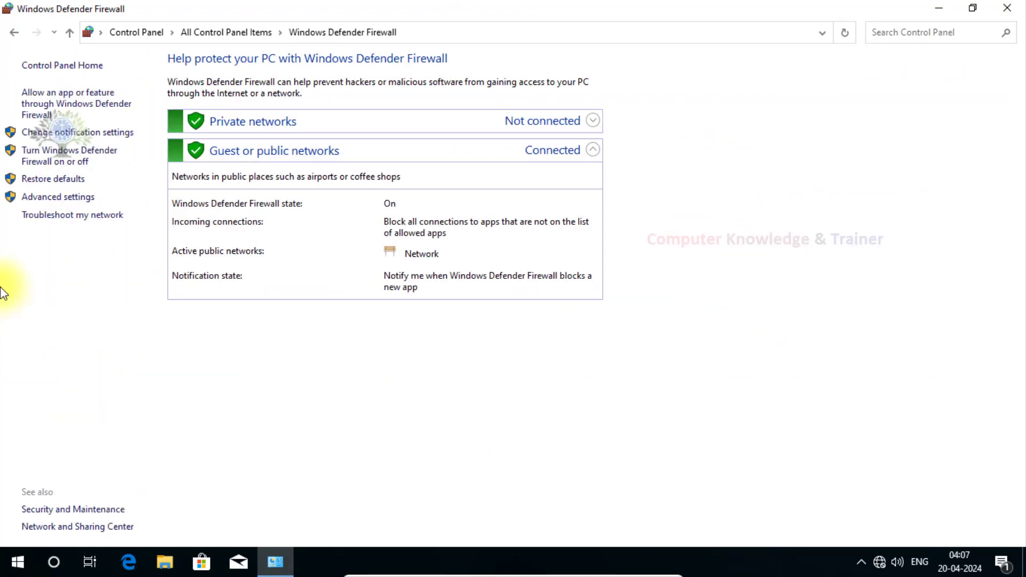
{"action": "left_click", "coordinate": [62, 199]}
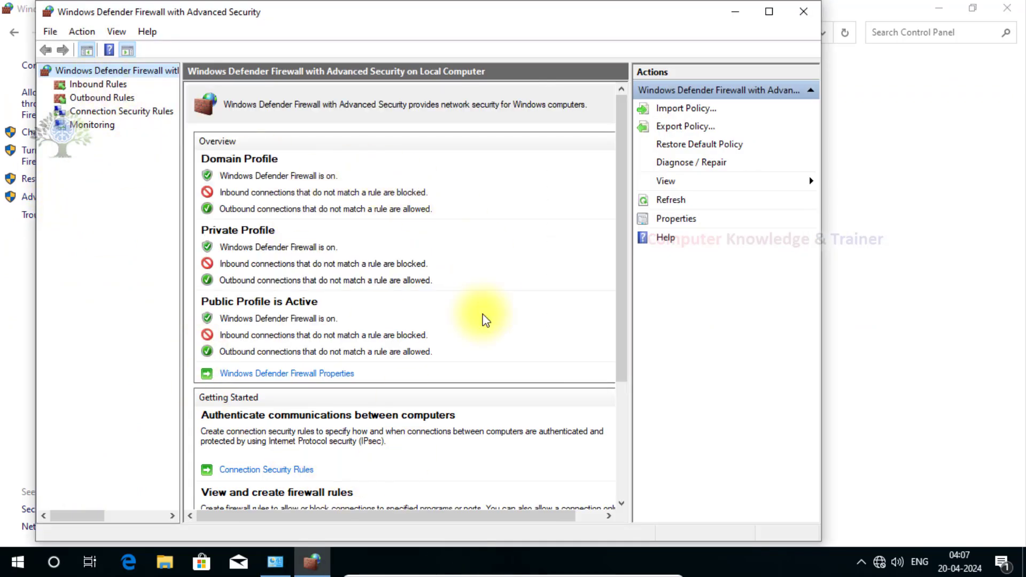
{"action": "left_click", "coordinate": [315, 374]}
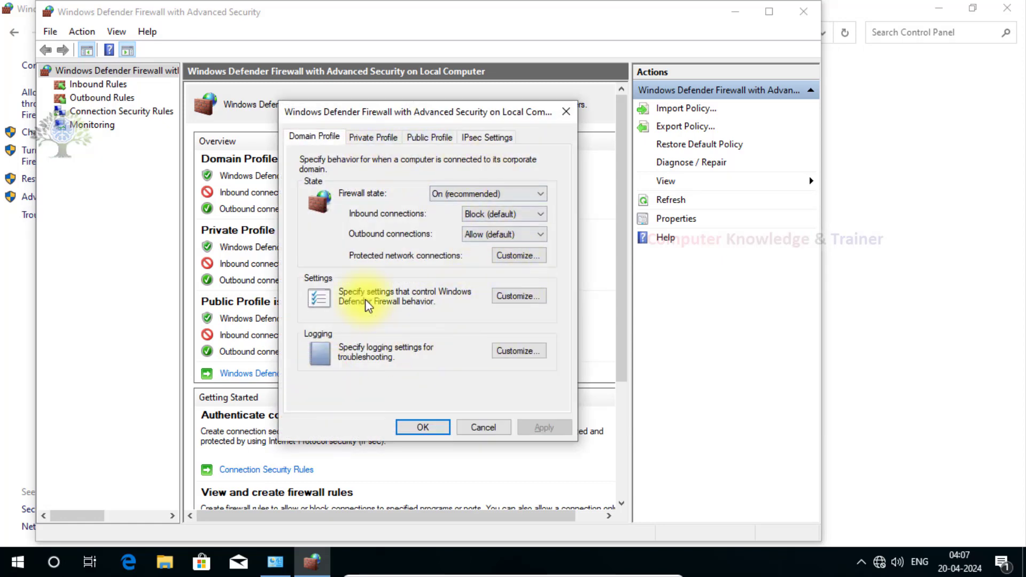
Compare the Domain, Private and Public profile settings and check the Private Profile's outbound connection options without changing them
{"action": "left_click", "coordinate": [362, 132]}
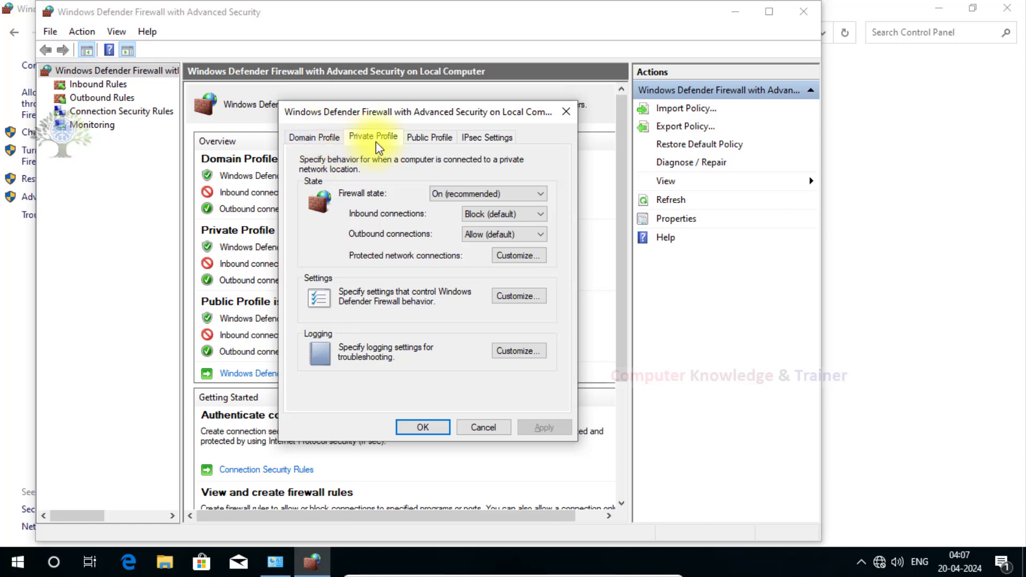
{"action": "left_click", "coordinate": [311, 142]}
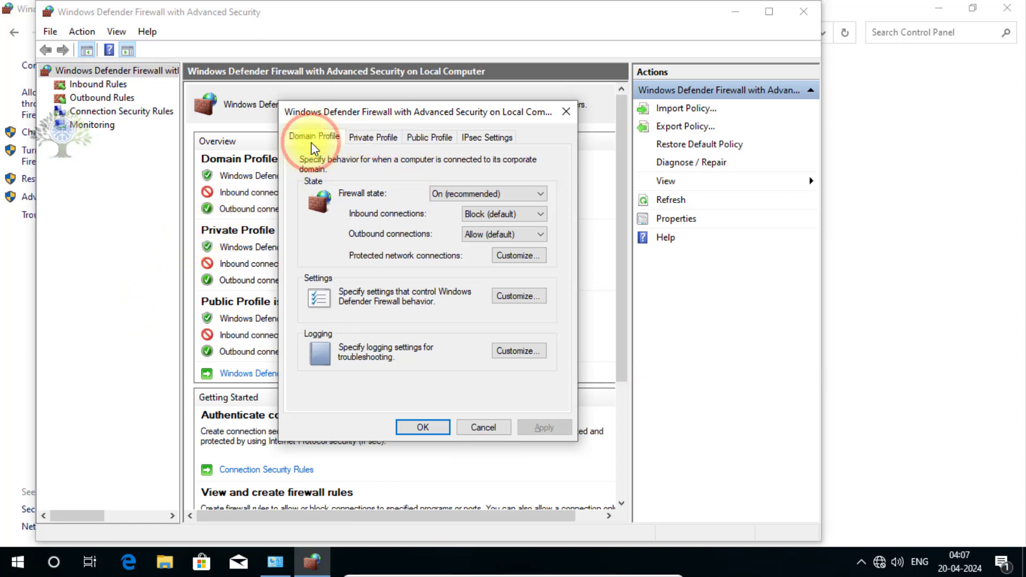
{"action": "left_click", "coordinate": [358, 136]}
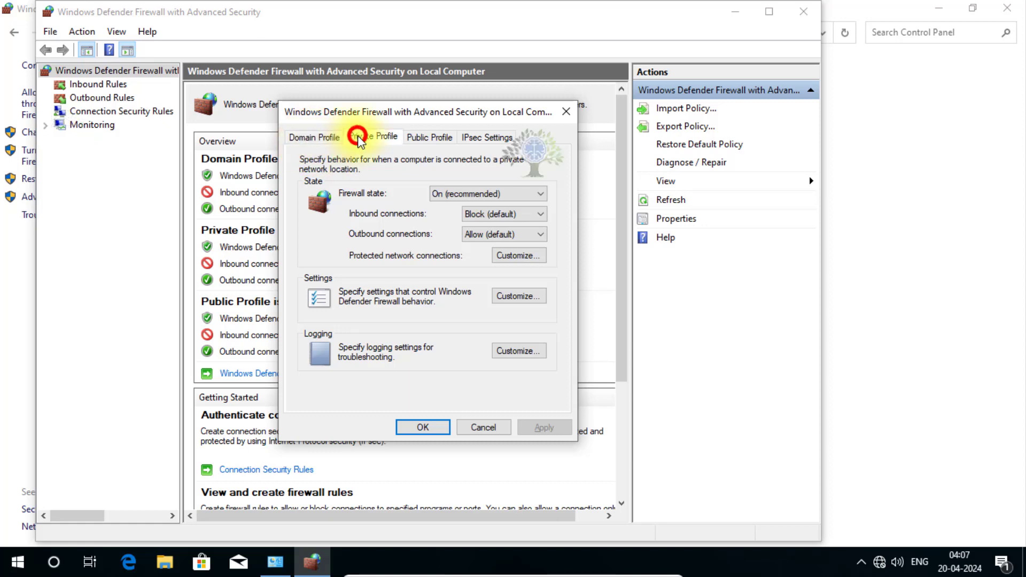
{"action": "left_click", "coordinate": [430, 137]}
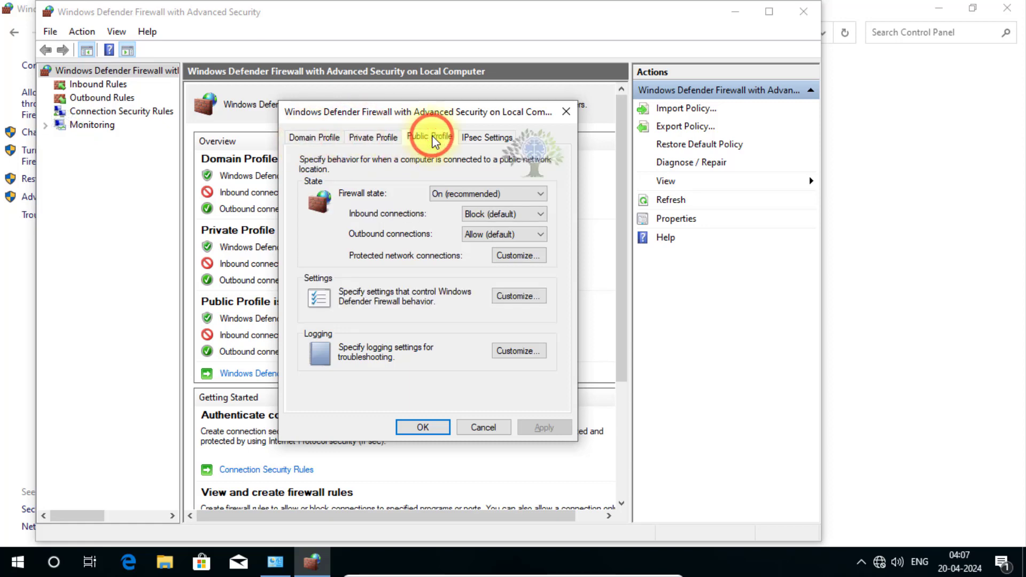
{"action": "left_click", "coordinate": [361, 140]}
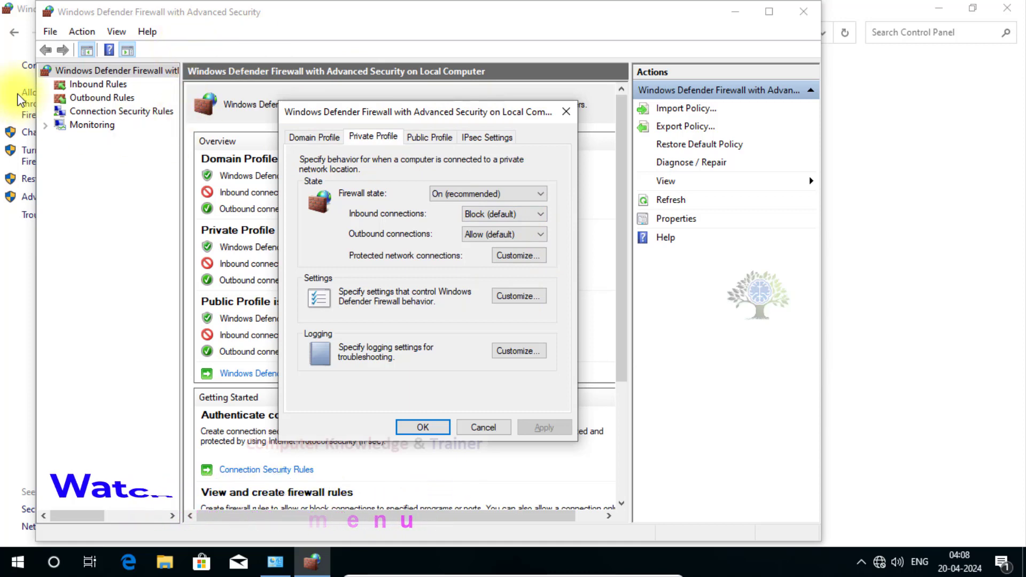
{"action": "left_click", "coordinate": [499, 239]}
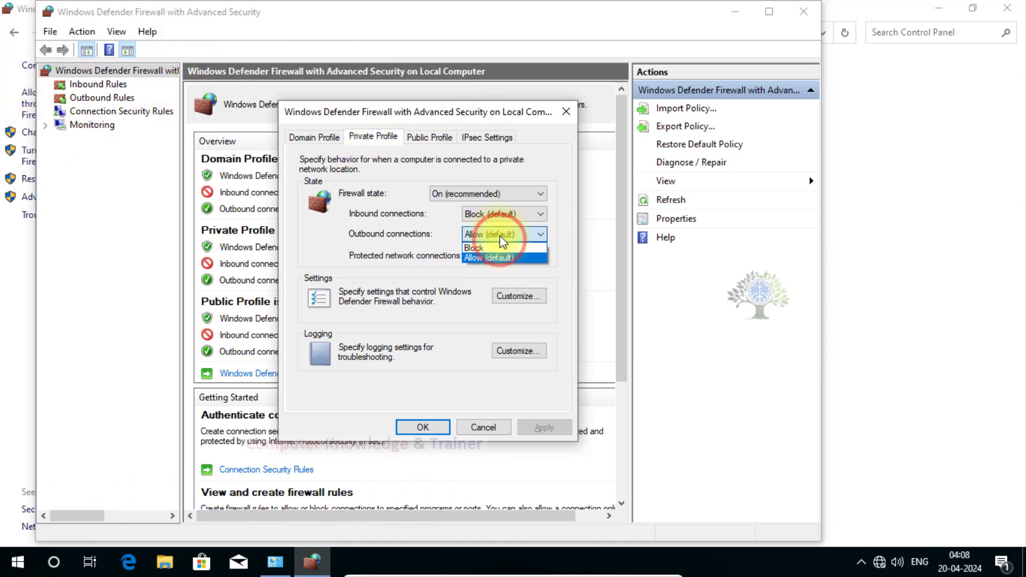
{"action": "left_click", "coordinate": [499, 235]}
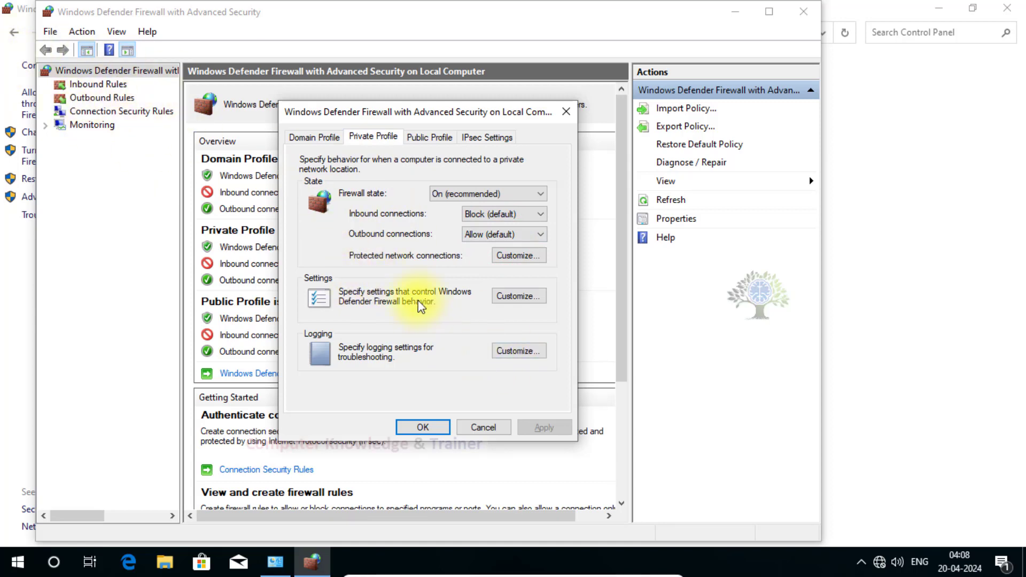
Check the Private Profile's inbound connection options and try setting inbound connections to Block all connections
{"action": "left_click_drag", "start_coordinate": [477, 428], "coordinate": [460, 383]}
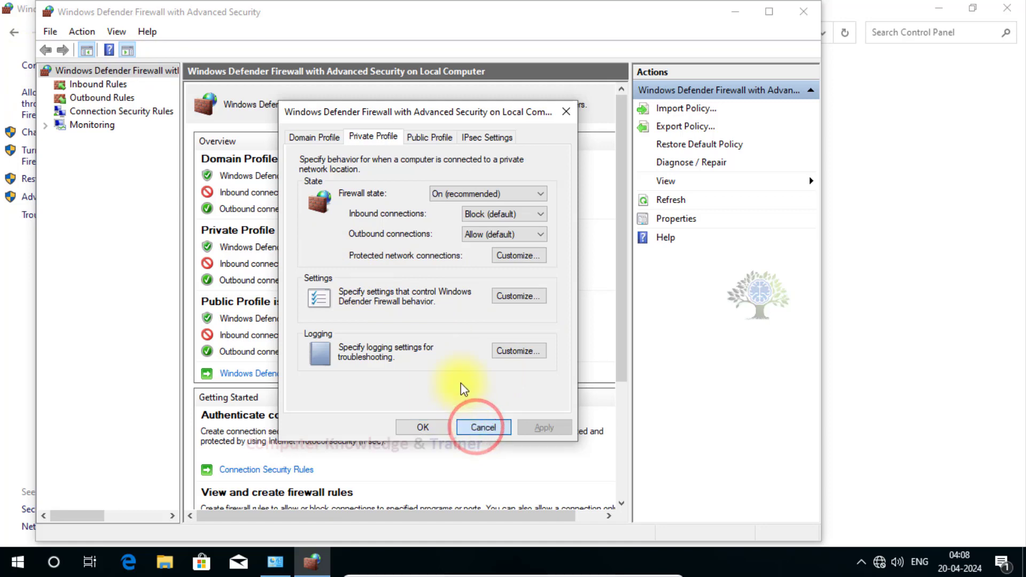
{"action": "left_click", "coordinate": [470, 213]}
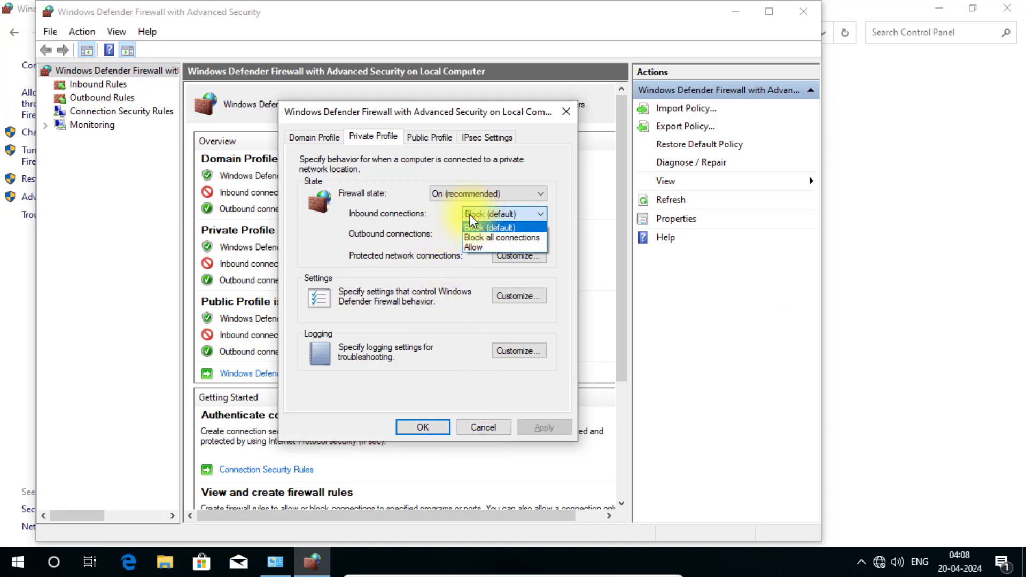
{"action": "left_click", "coordinate": [441, 307]}
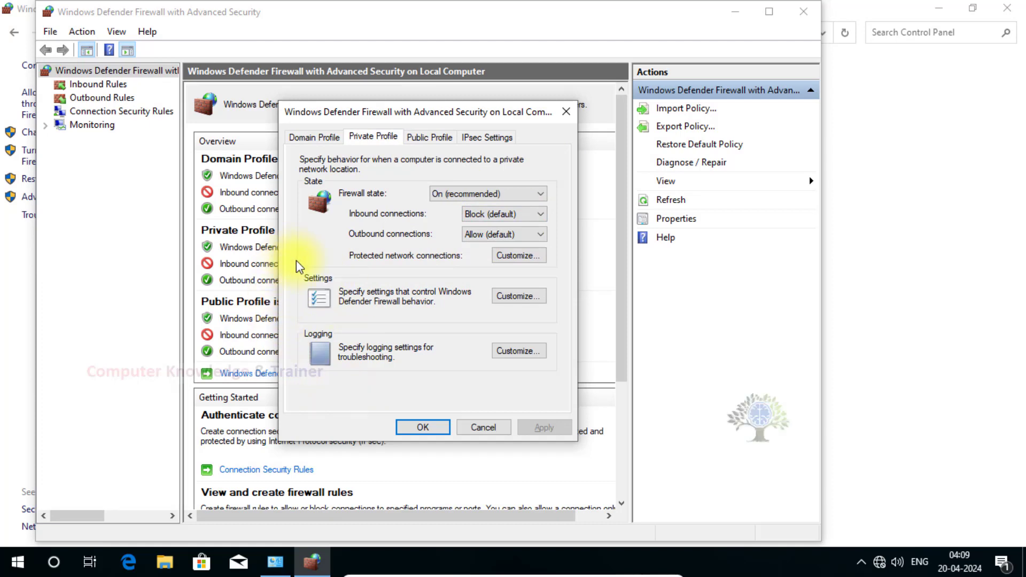
{"action": "left_click", "coordinate": [481, 214]}
{"action": "left_click", "coordinate": [481, 238]}
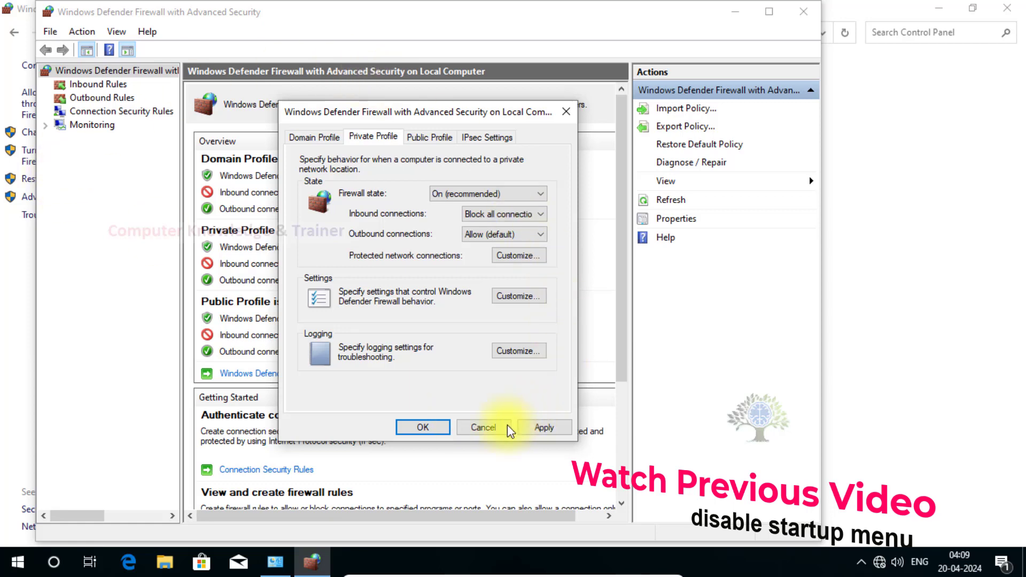
Cancel the firewall properties without applying changes, and close the advanced security window and Control Panel
{"action": "left_click", "coordinate": [482, 428]}
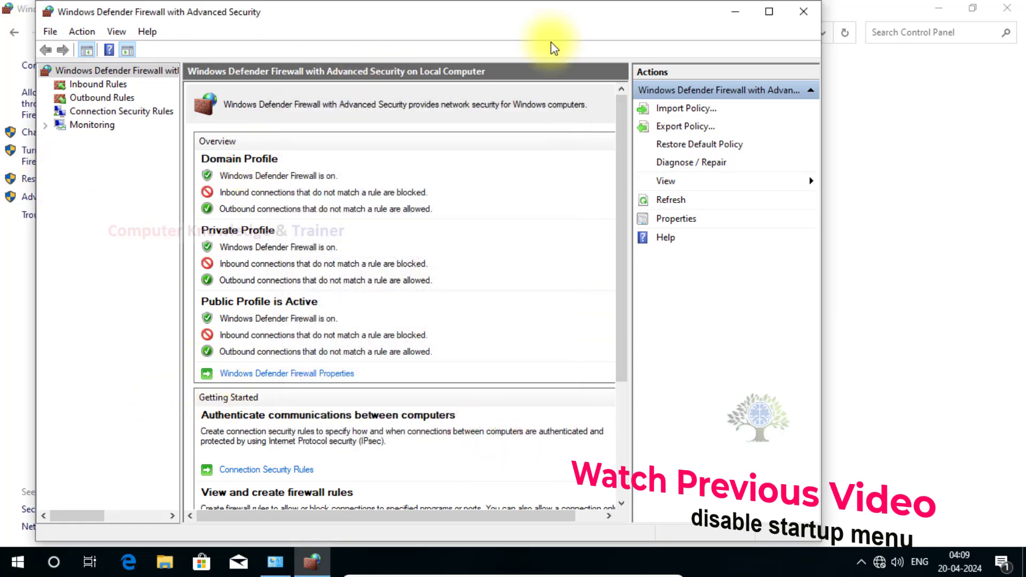
{"action": "left_click", "coordinate": [803, 11]}
{"action": "left_click", "coordinate": [1007, 8]}
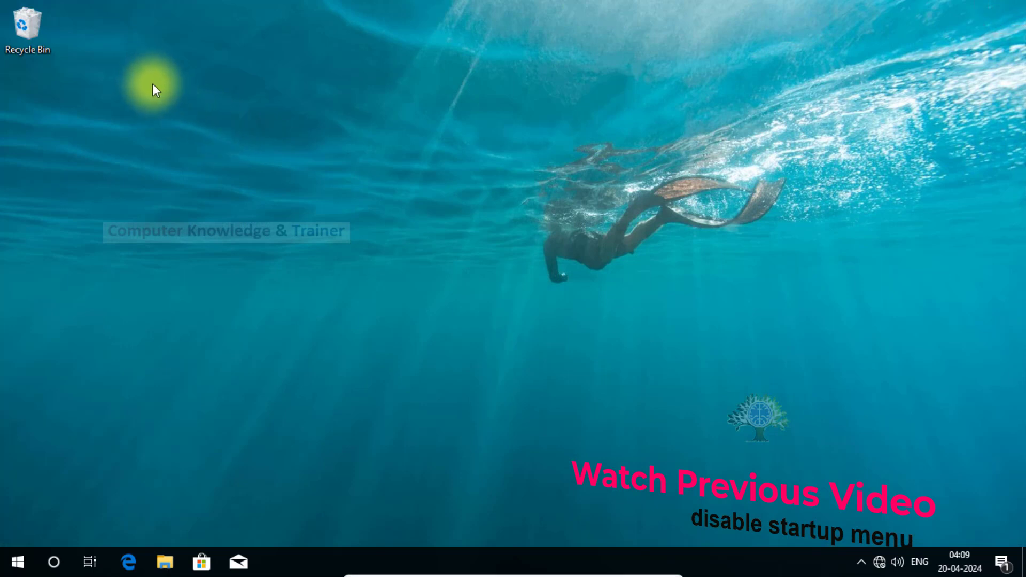
Open the Start menu and switch it from the pinned tiles to the All apps list
{"action": "left_click", "coordinate": [19, 561]}
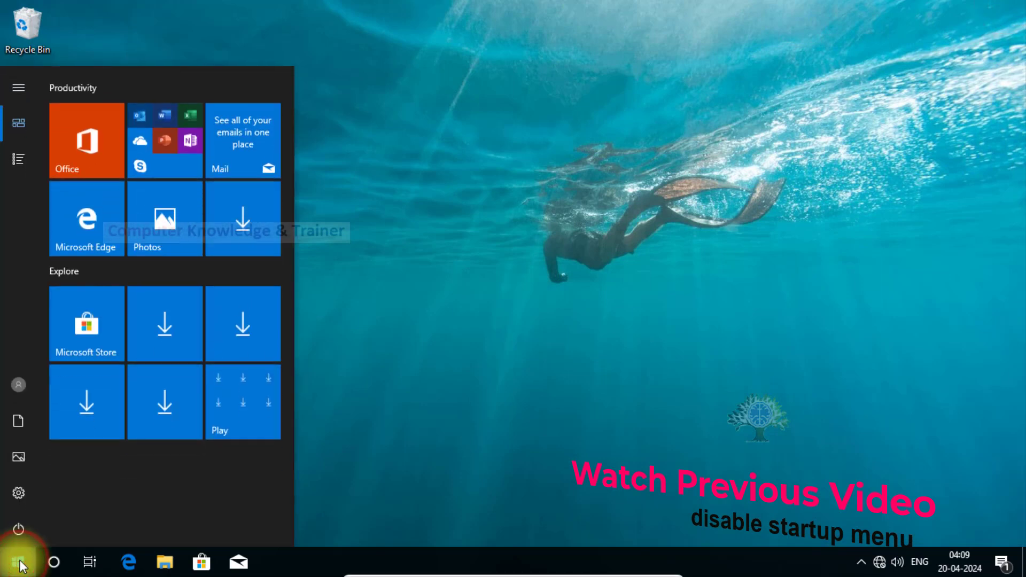
{"action": "left_click_drag", "start_coordinate": [295, 485], "coordinate": [447, 472]}
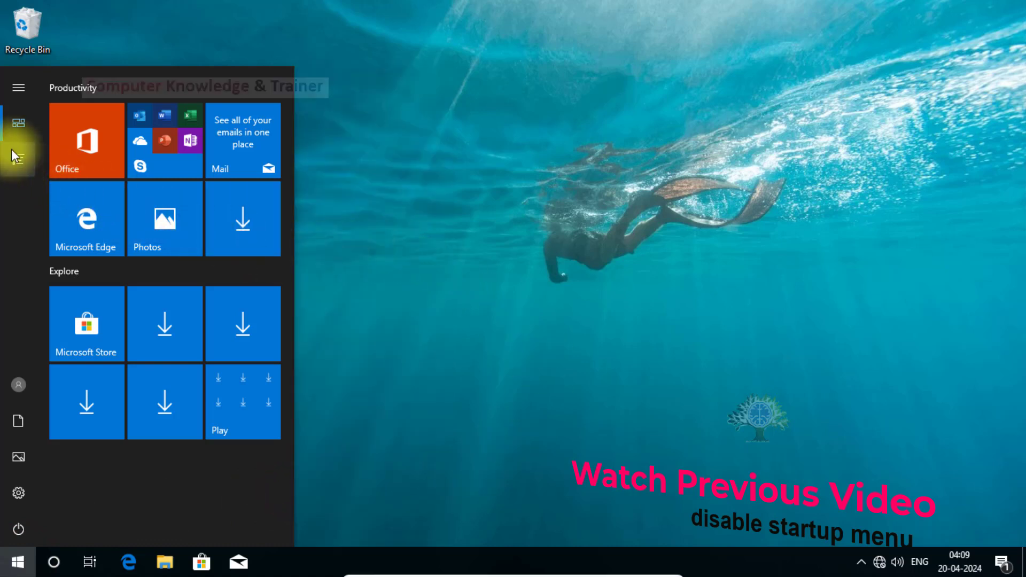
{"action": "left_click", "coordinate": [16, 90]}
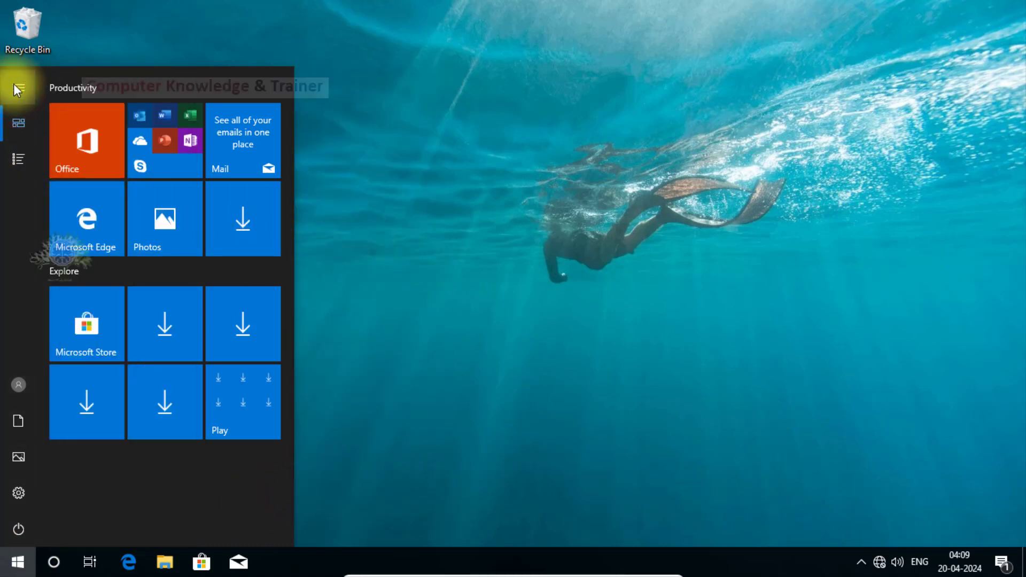
{"action": "left_click", "coordinate": [16, 86]}
{"action": "left_click", "coordinate": [18, 155]}
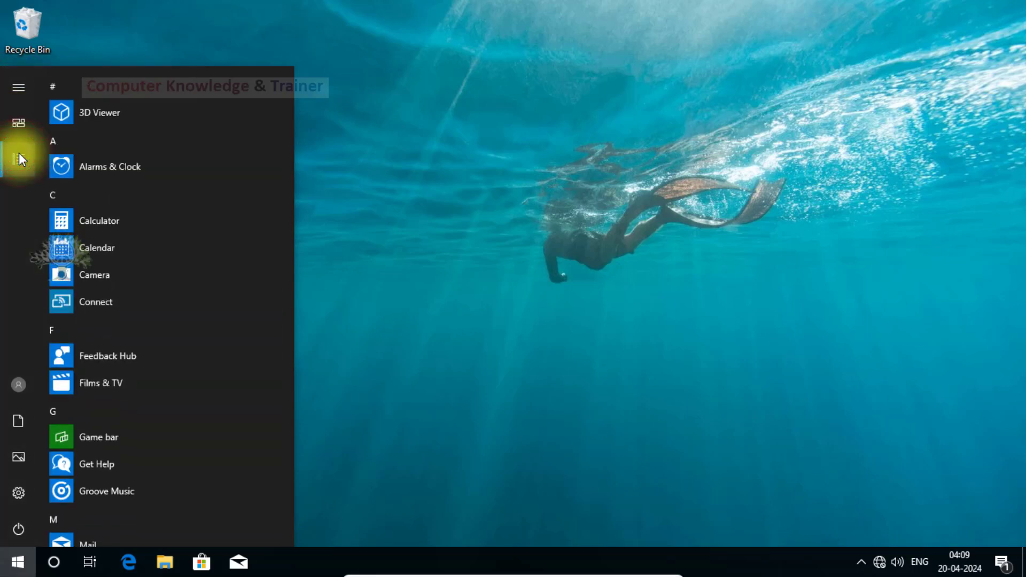
{"action": "left_click", "coordinate": [21, 96]}
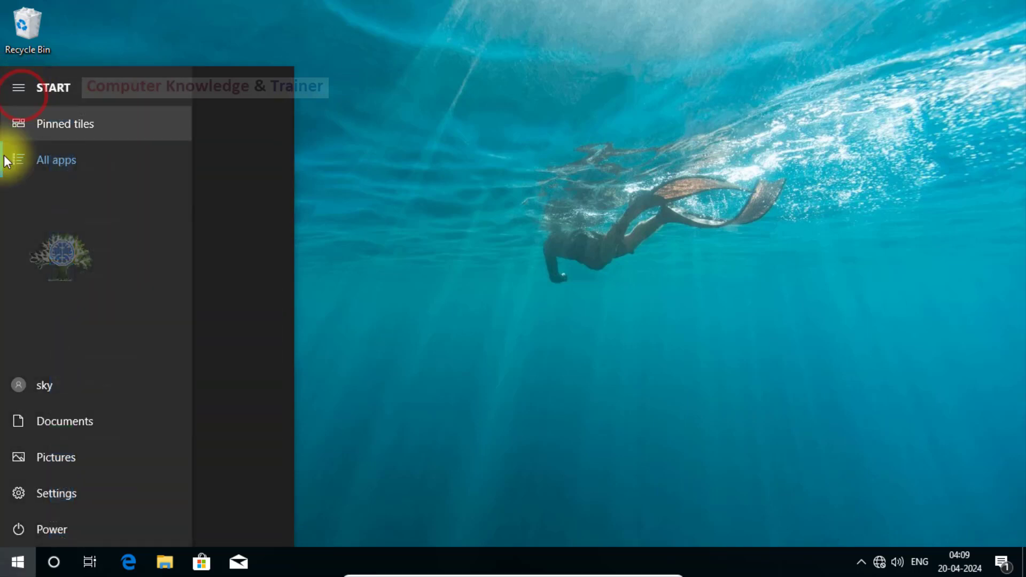
{"action": "left_click", "coordinate": [12, 161]}
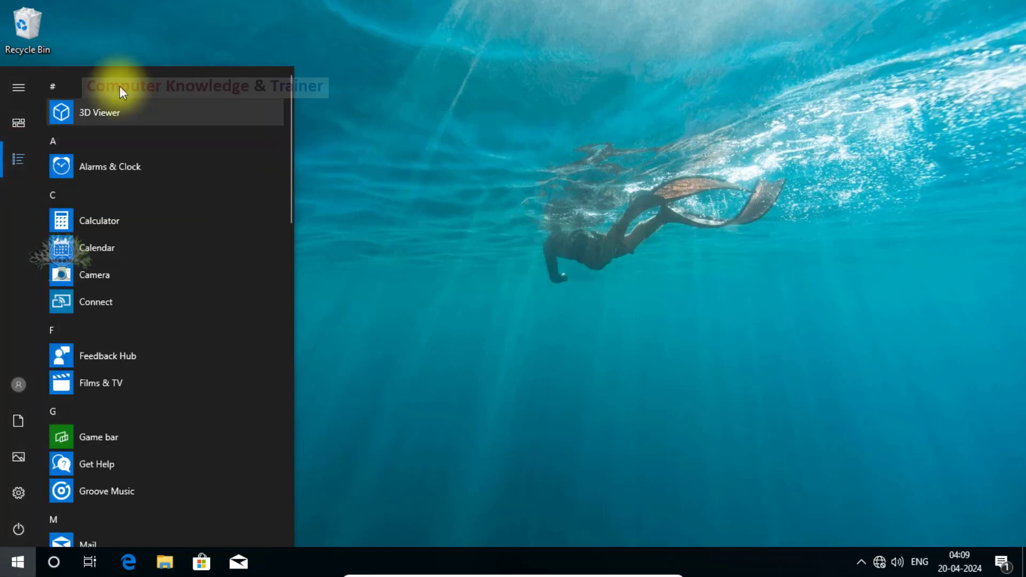
Look through the alphabetical app list as far as the Windows tool folders and the last entries
{"action": "scroll", "coordinate": [121, 310], "scroll_direction": "down", "scroll_amount": 5}
{"action": "scroll", "coordinate": [124, 337], "scroll_direction": "down", "scroll_amount": 2}
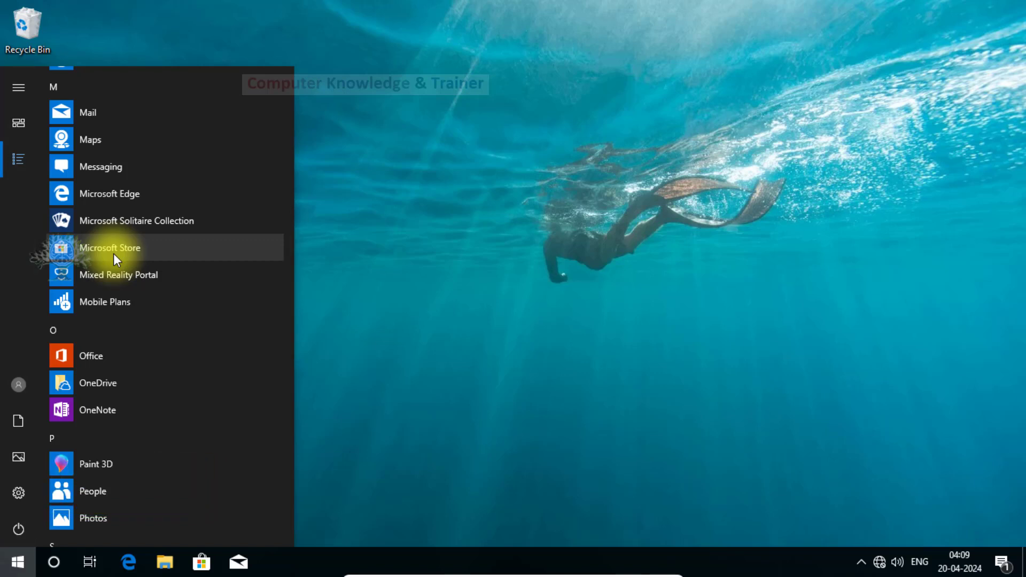
{"action": "scroll", "coordinate": [114, 253], "scroll_direction": "down", "scroll_amount": 3}
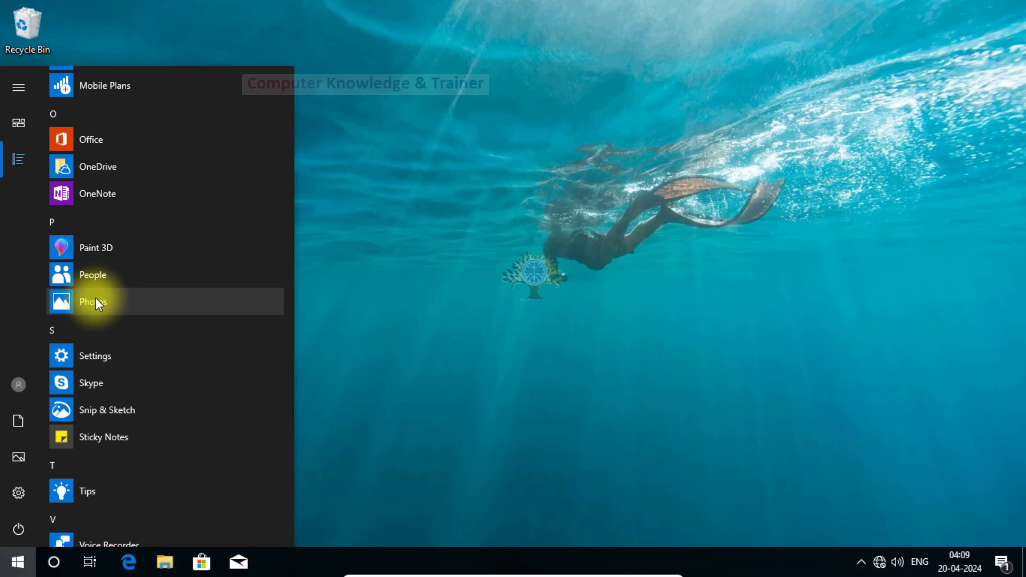
{"action": "scroll", "coordinate": [96, 301], "scroll_direction": "down", "scroll_amount": 3}
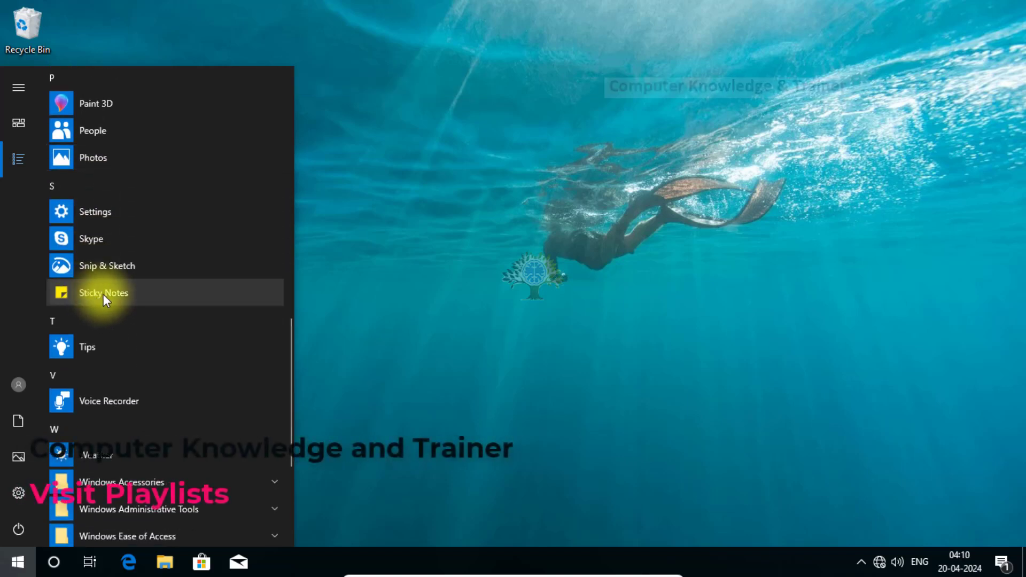
{"action": "scroll", "coordinate": [104, 295], "scroll_direction": "down", "scroll_amount": 5}
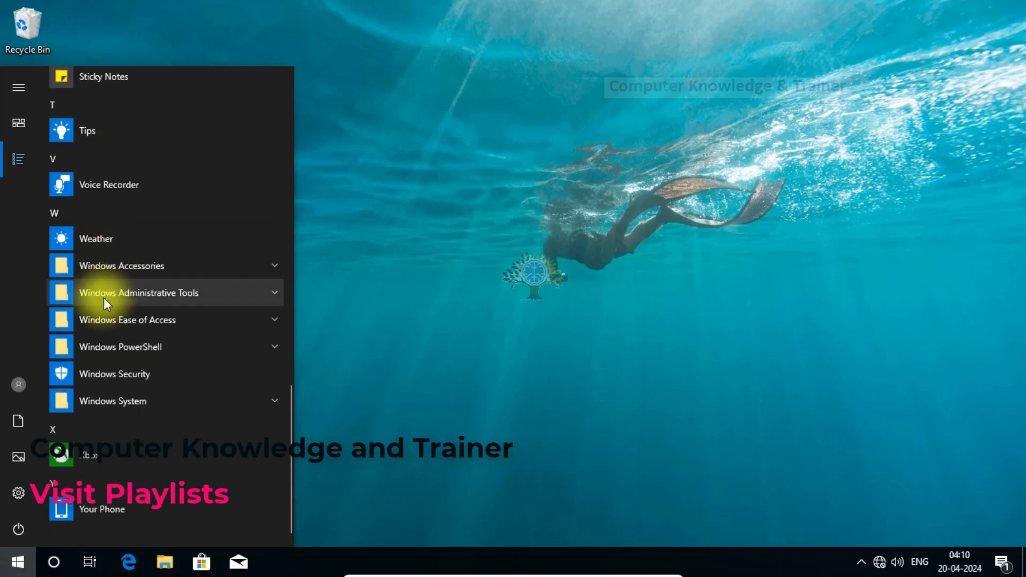